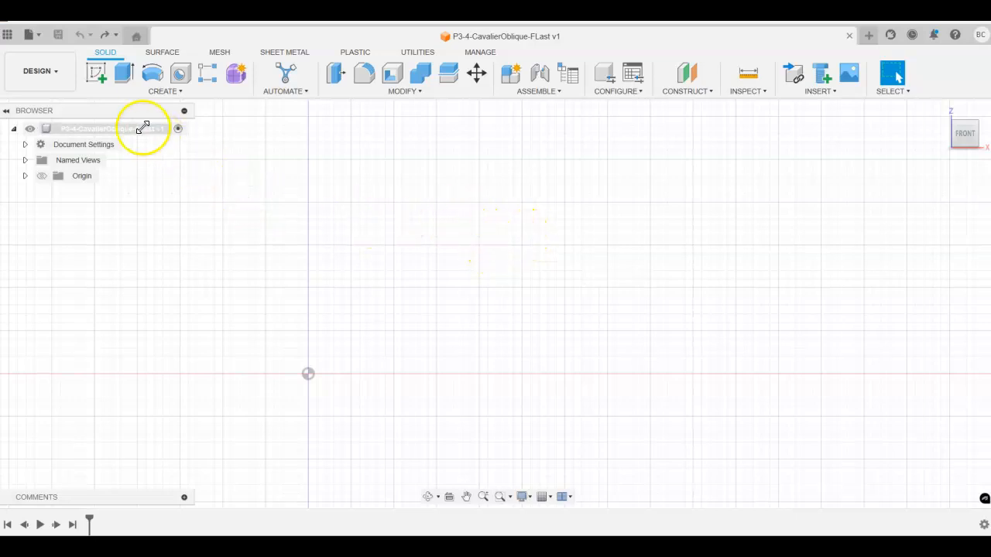
Create a new sketch on the front plane.
click(94, 71)
click(338, 324)
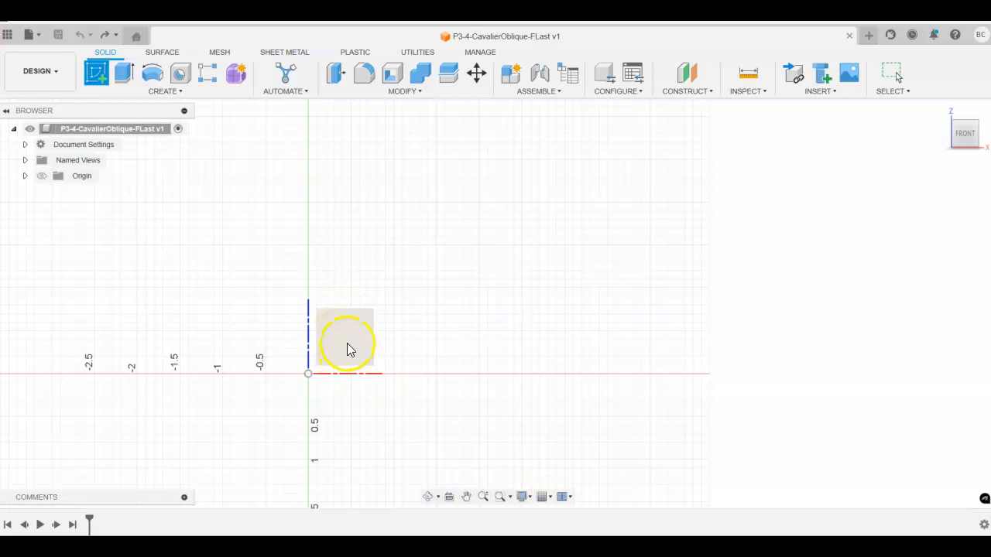
middle_drag(613, 210, 493, 225)
Draw the L-shaped outline as connected lines from the origin around to the upper-left corner, about 2.3 in wide and 1.26 in tall.
click(100, 75)
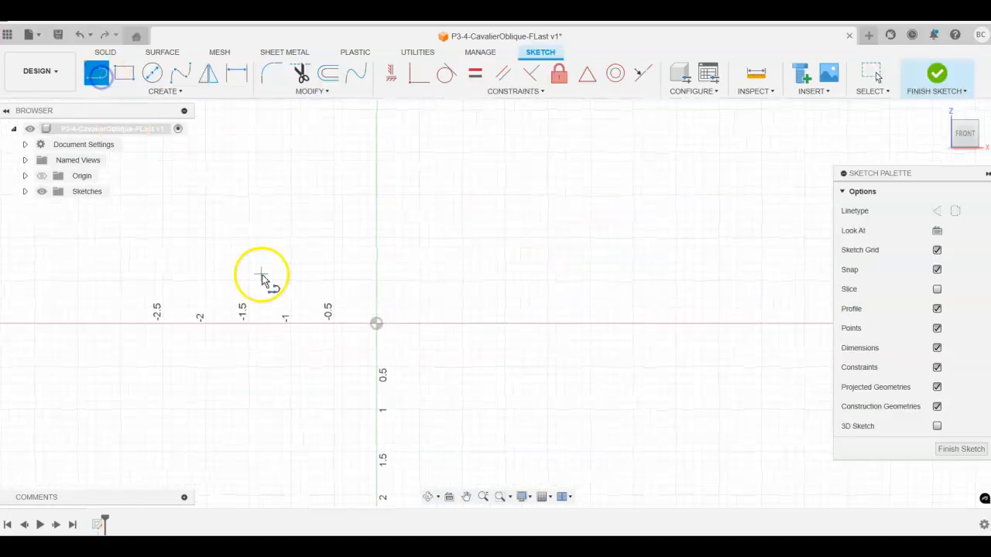
click(377, 324)
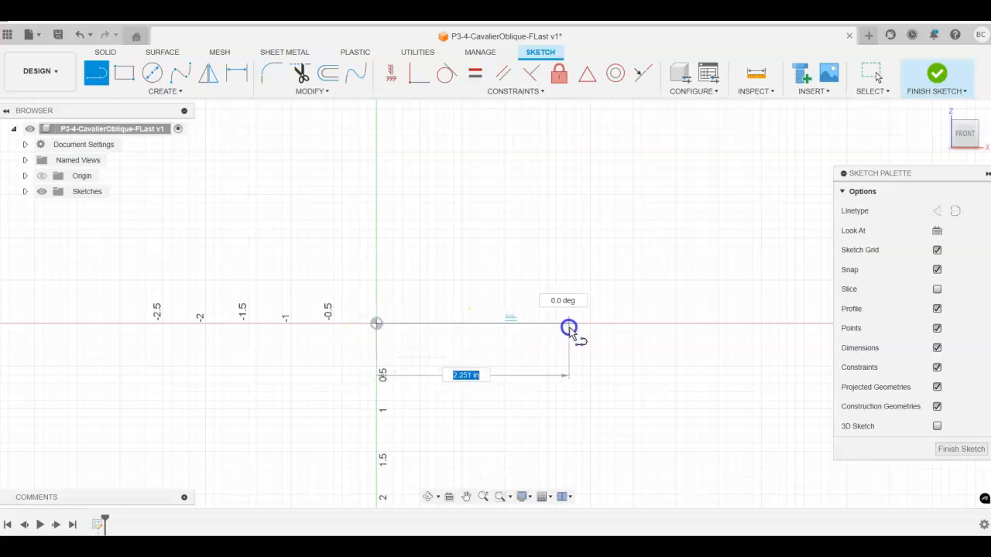
click(571, 323)
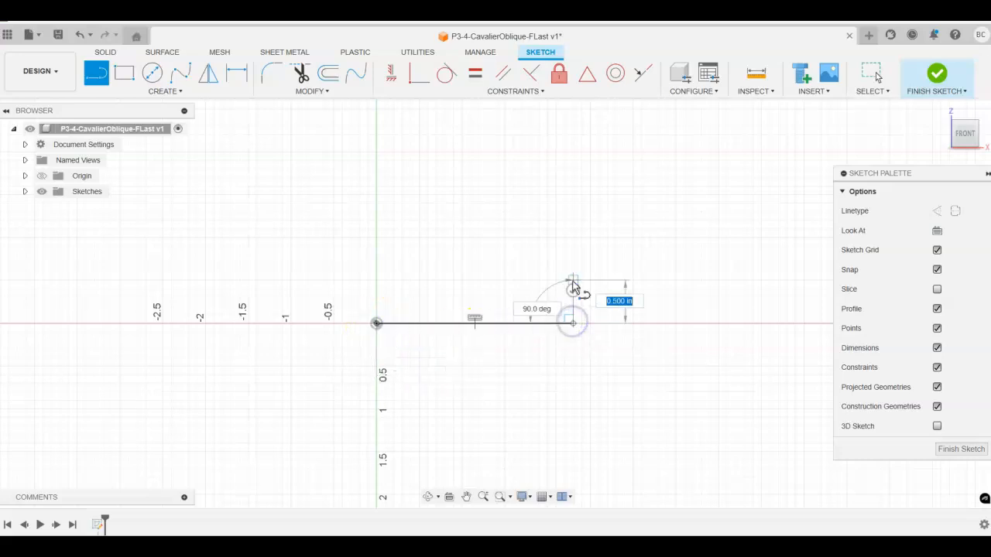
click(573, 281)
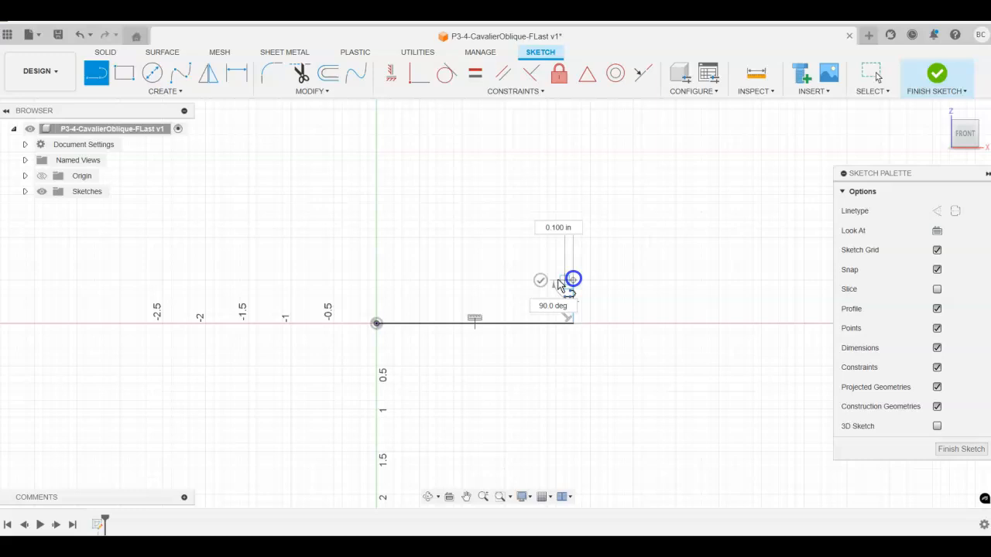
click(418, 280)
click(419, 215)
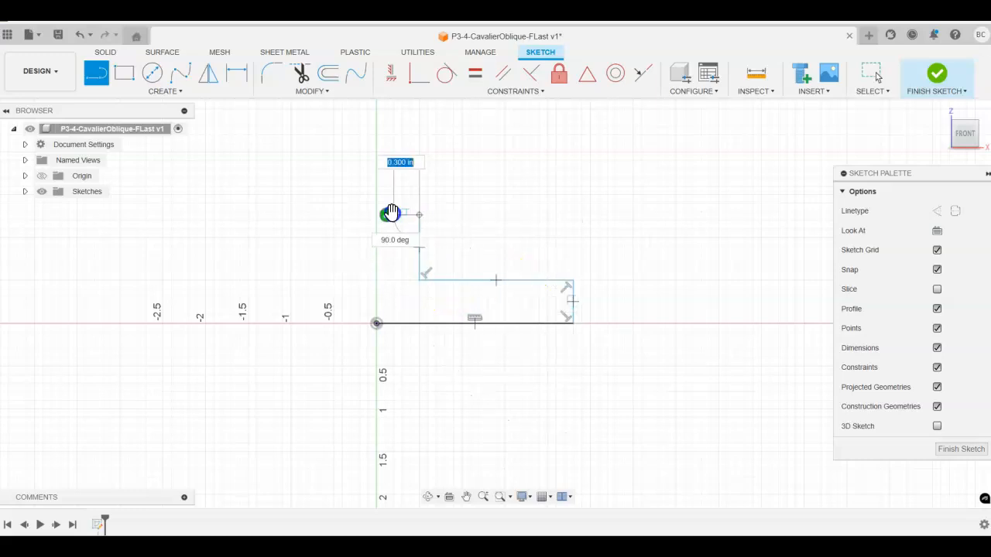
click(377, 214)
Try to close the outline with a left edge down to the origin, and undo that line.
click(376, 323)
scroll(388, 327, up, 4)
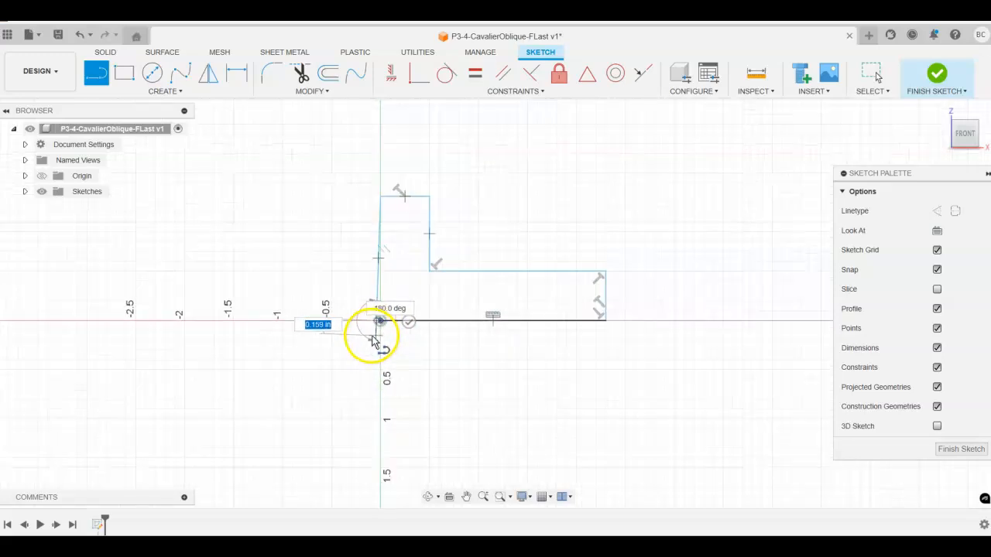
scroll(387, 324, up, 3)
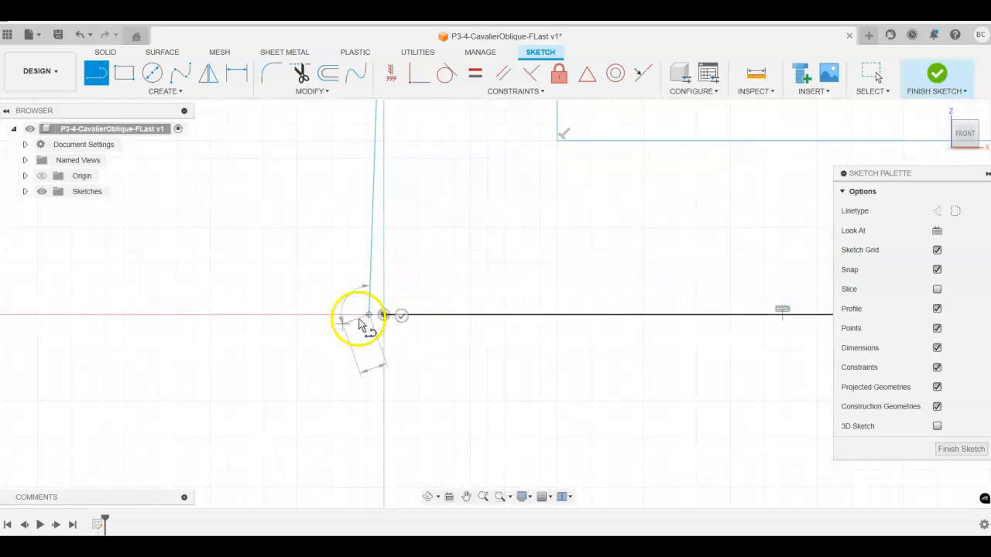
right_click(296, 284)
click(334, 279)
scroll(336, 278, down, 5)
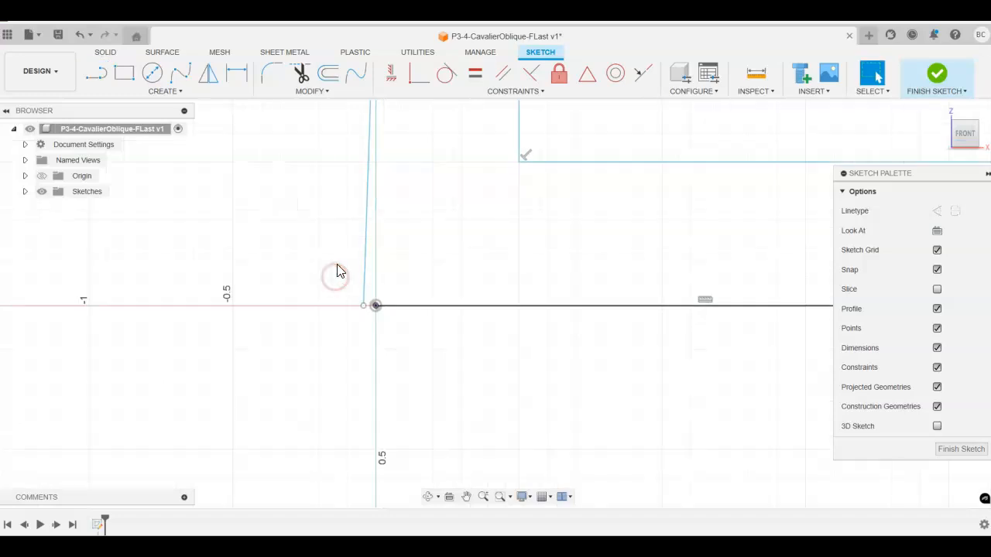
click(83, 34)
Close the L-shaped outline with a vertical line from its upper-left corner to the origin.
click(96, 73)
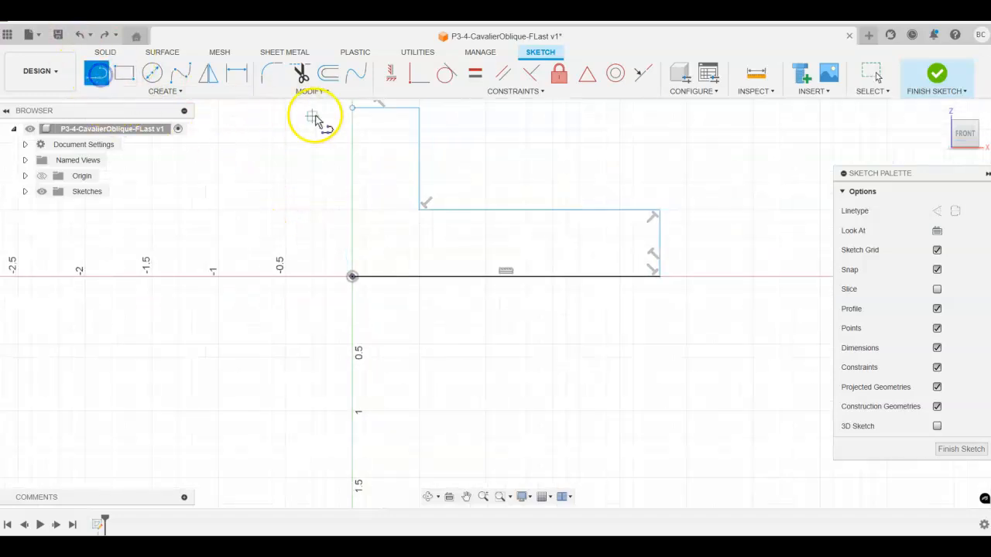
drag(354, 112, 354, 277)
key(Escape)
Dimension the L-shape's left edge and set its height to 1.5 in.
scroll(530, 174, down, 5)
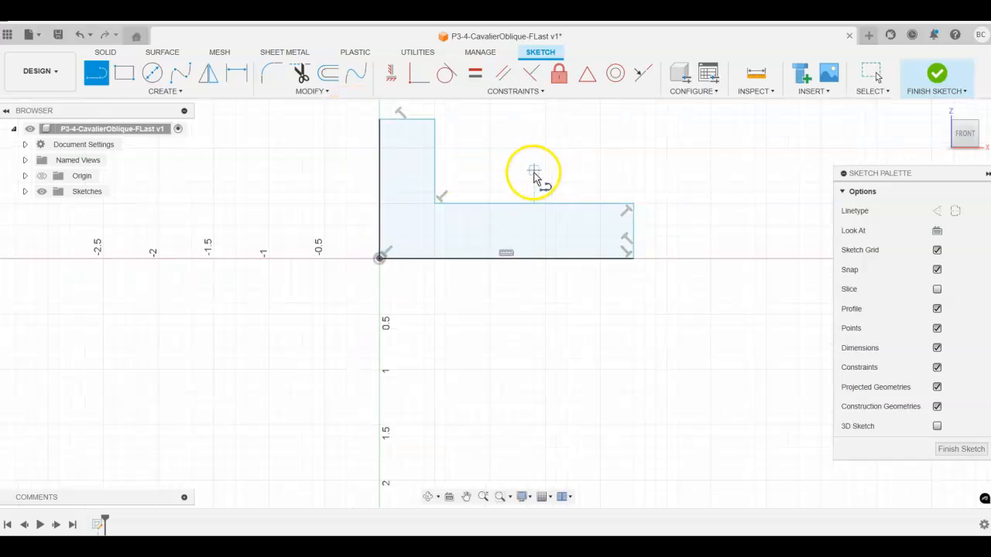
middle_drag(529, 175, 460, 281)
key(l)
scroll(444, 267, up, 4)
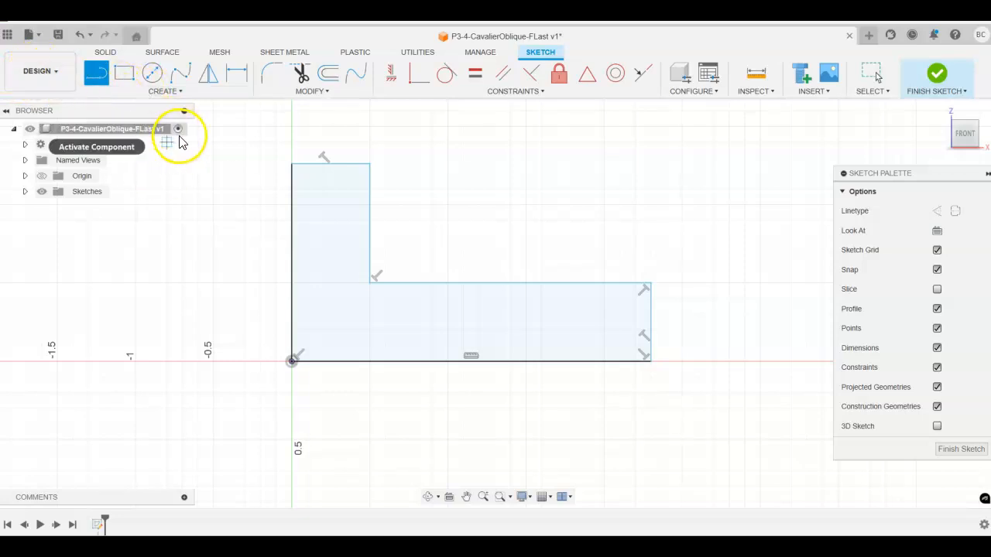
click(237, 73)
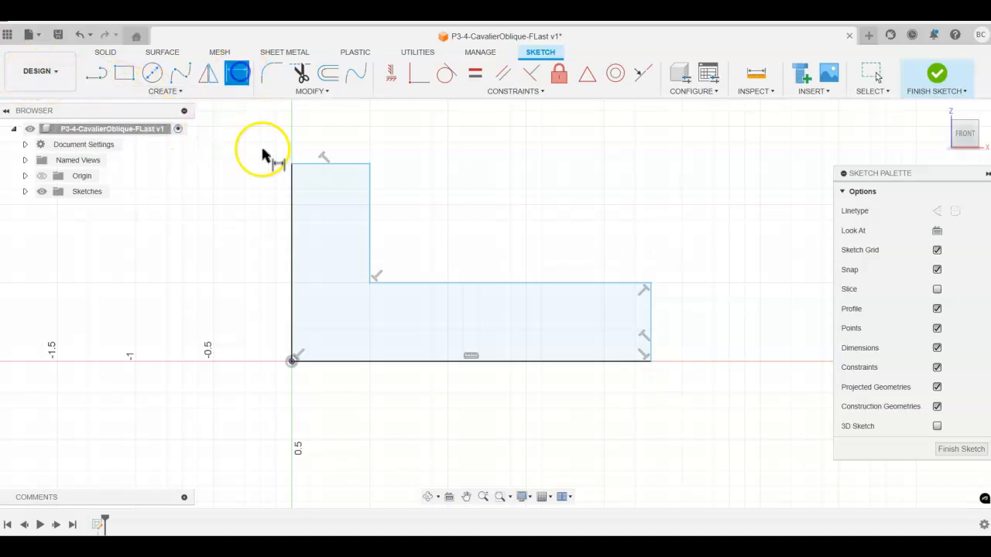
click(295, 245)
click(195, 248)
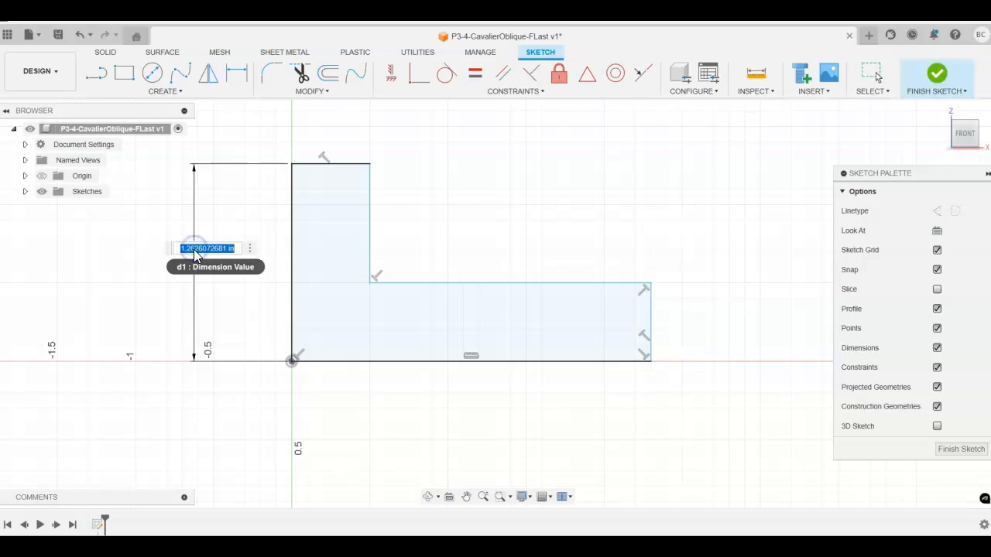
text(1.5)
key(Return)
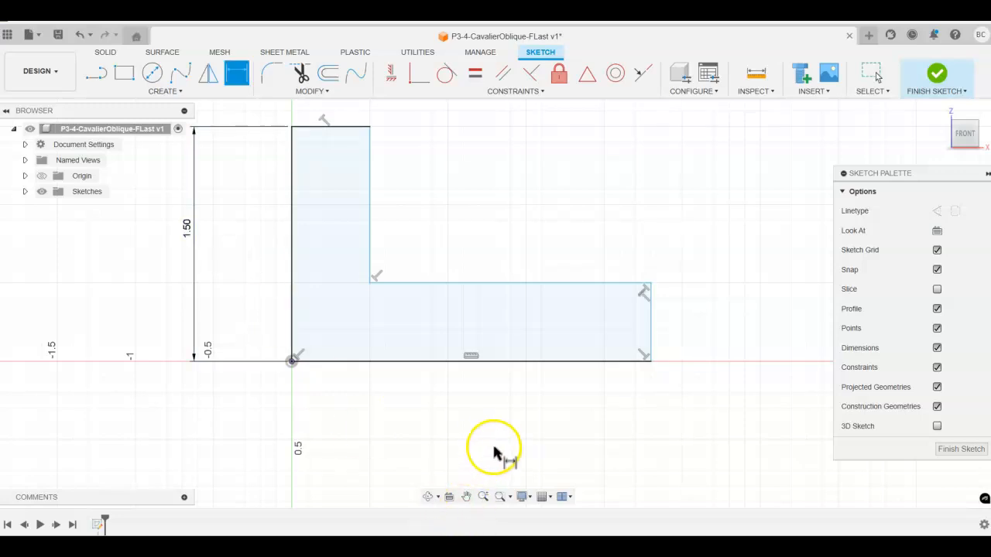
Dimension the L-shape's bottom edge and set its width to 3.25 in.
click(395, 362)
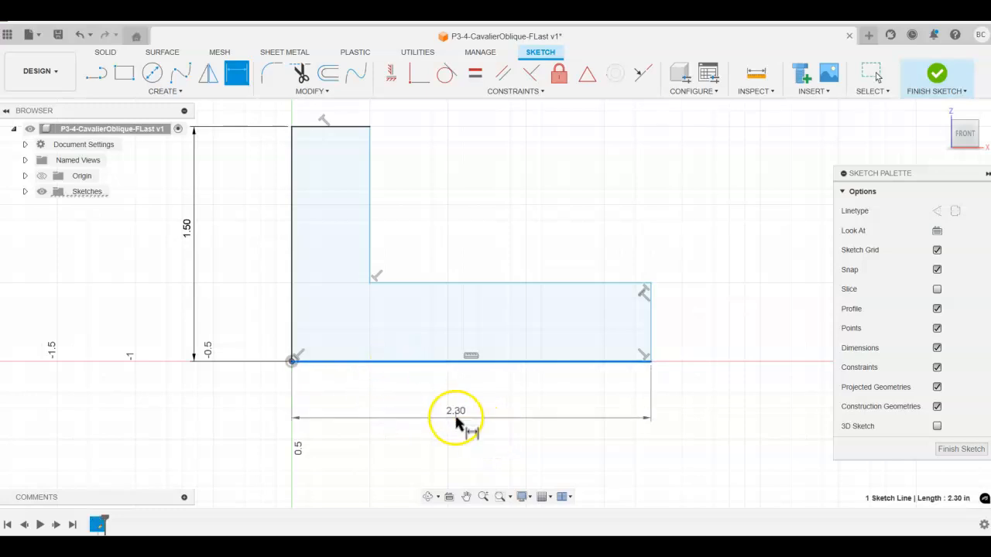
click(458, 418)
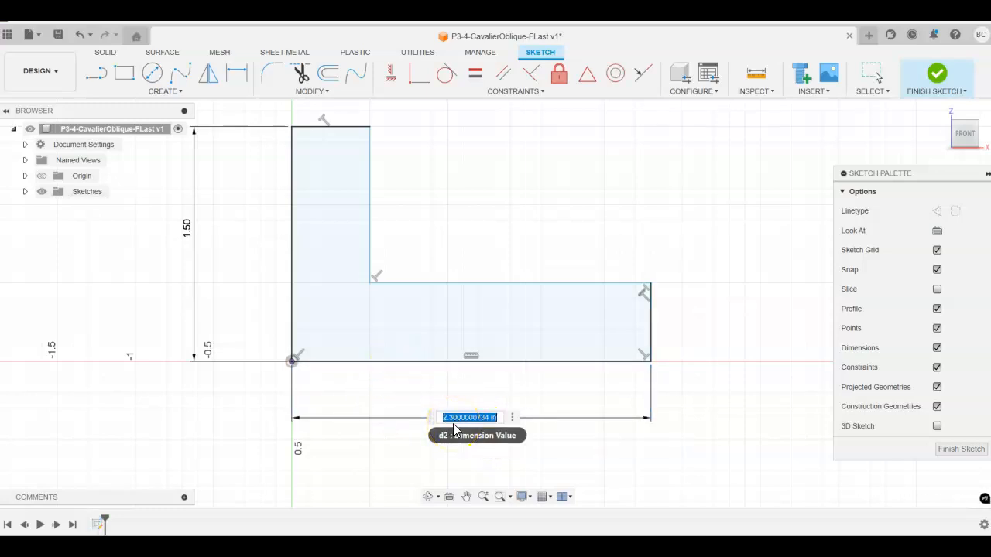
text(3.25)
key(Return)
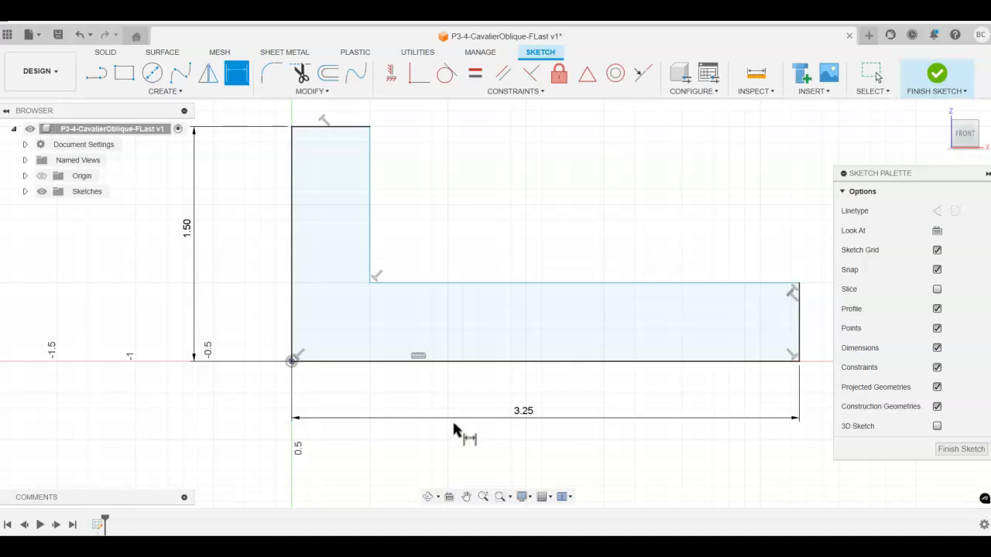
Dimension the short right edge and the top edge of the L-shape at 0.5 in each.
scroll(460, 278, down, 3)
middle_drag(465, 250, 394, 263)
click(652, 335)
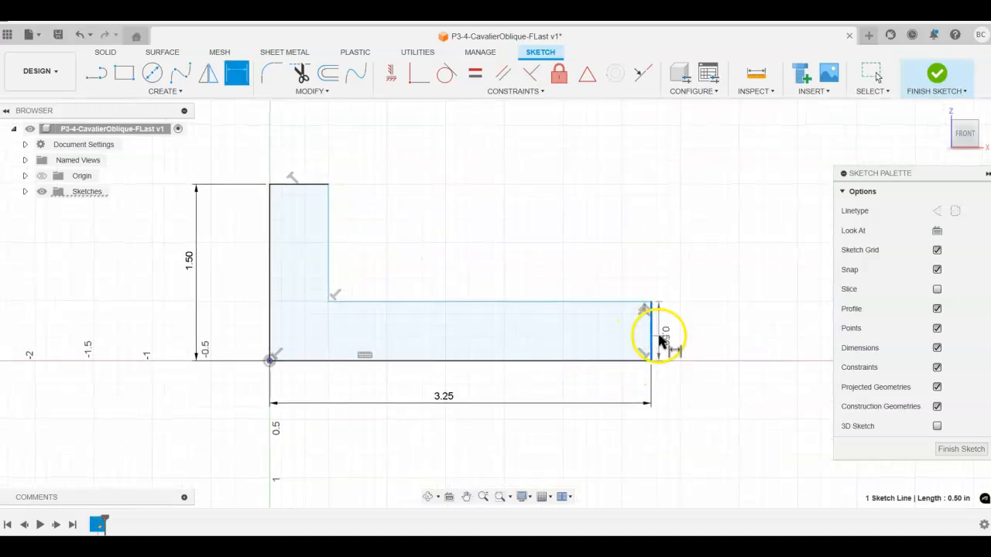
click(695, 340)
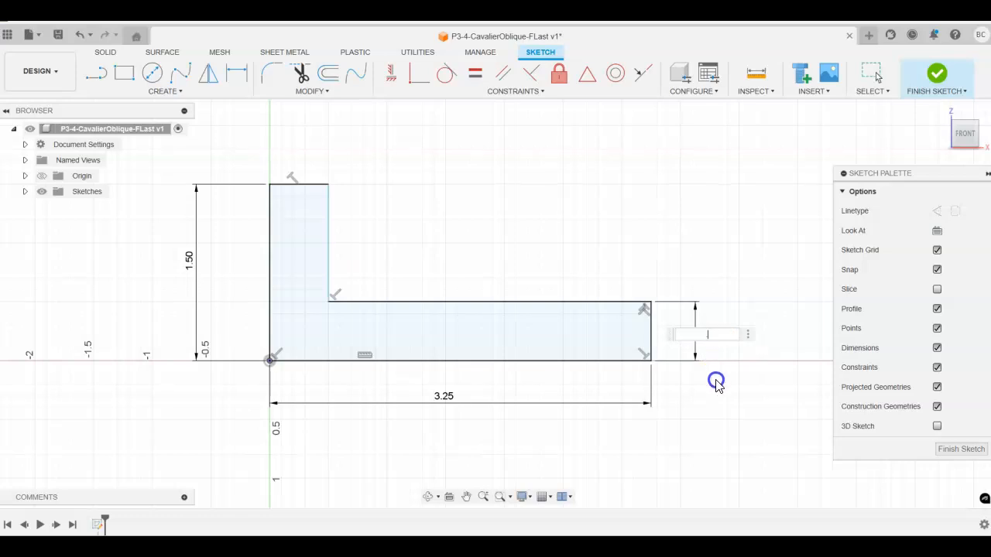
key(Return)
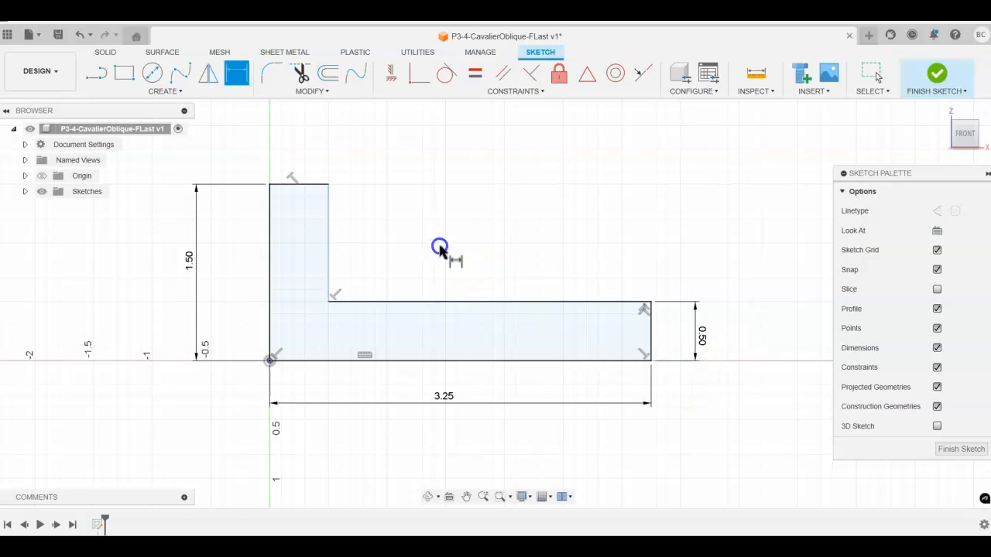
click(312, 186)
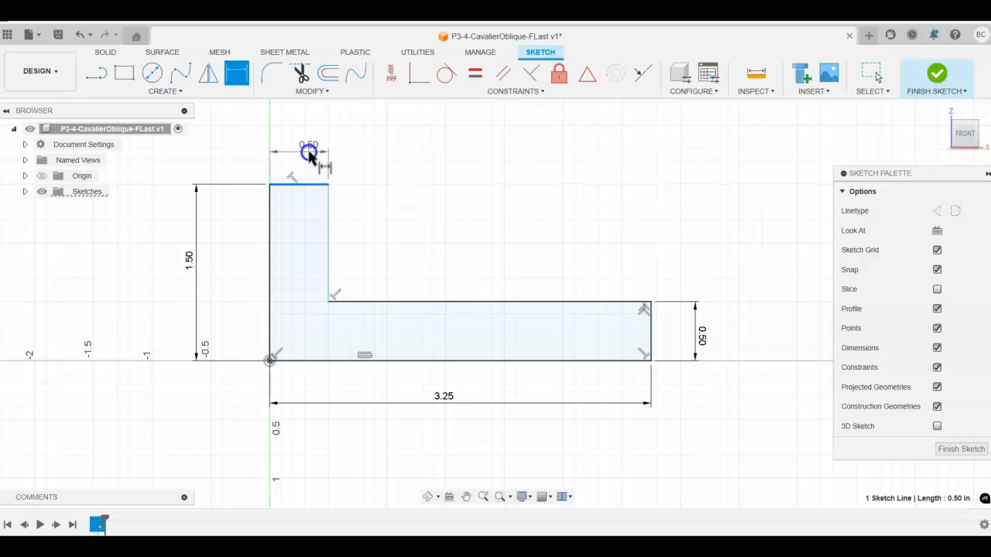
click(309, 154)
text(.5)
key(Return)
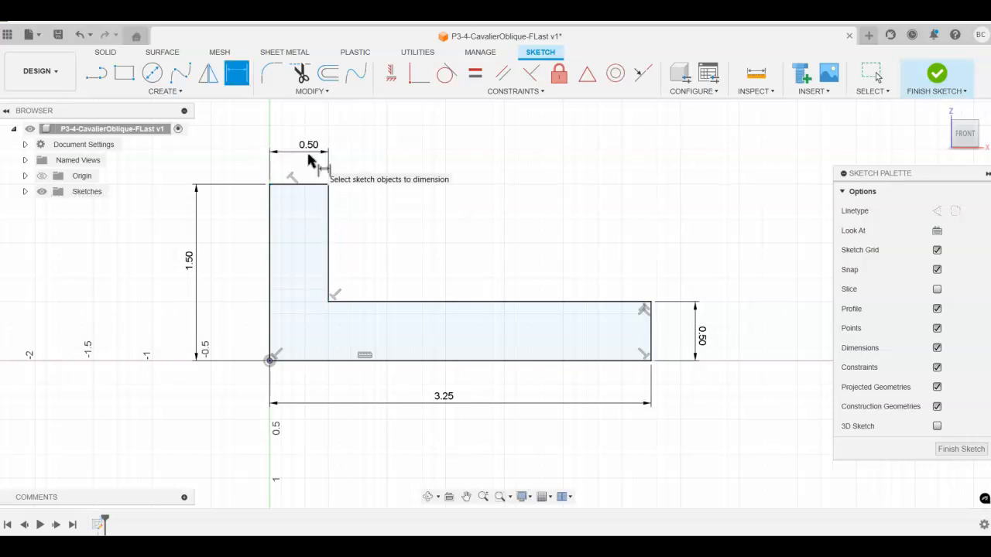
Draw a receding line 1.5 in long at 45 degrees from the upper-left corner of the L-shape.
scroll(307, 119, up, 1)
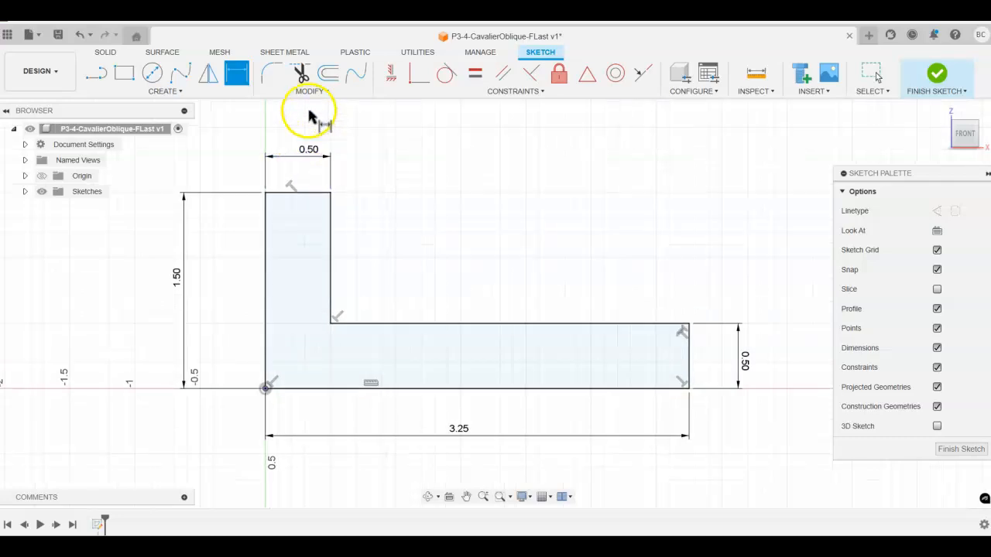
scroll(499, 182, down, 3)
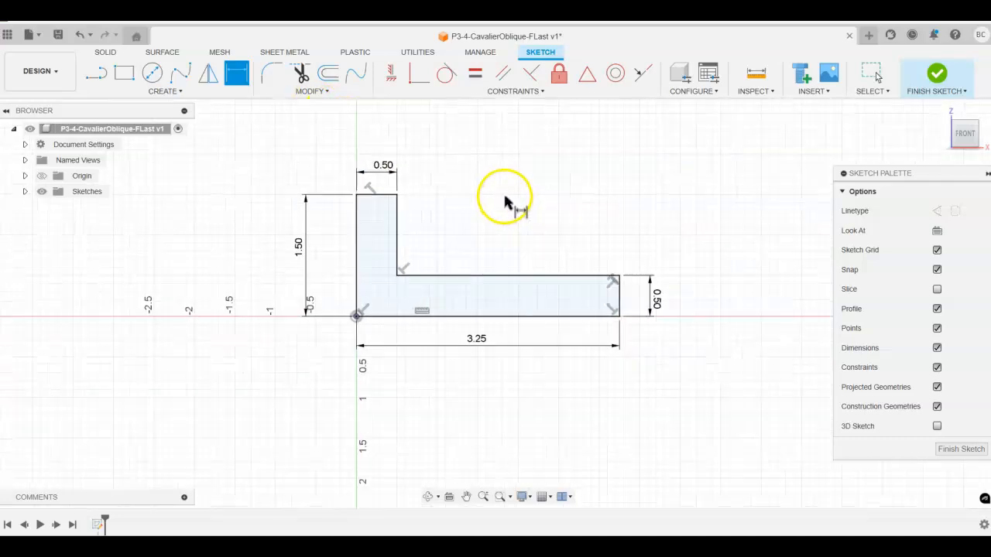
middle_drag(512, 198, 482, 236)
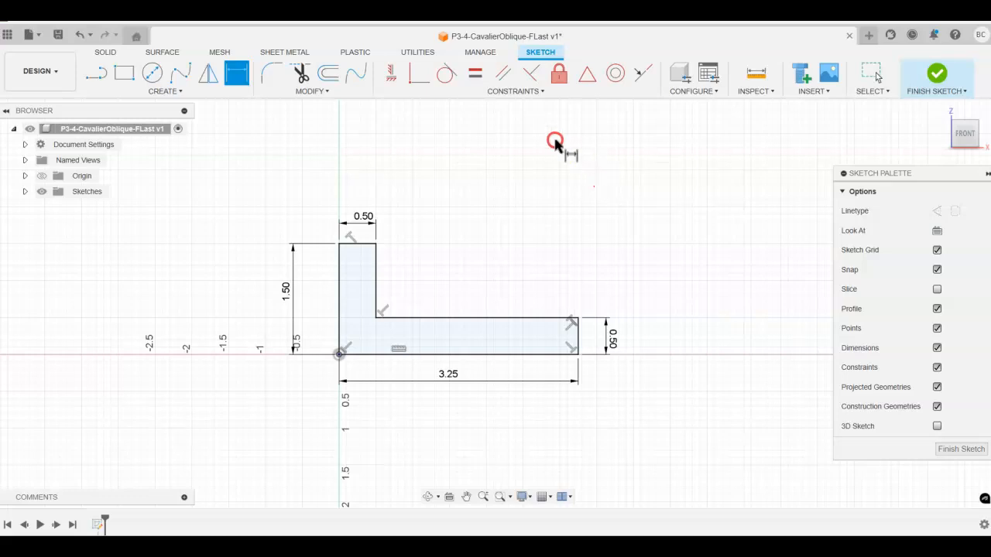
click(110, 73)
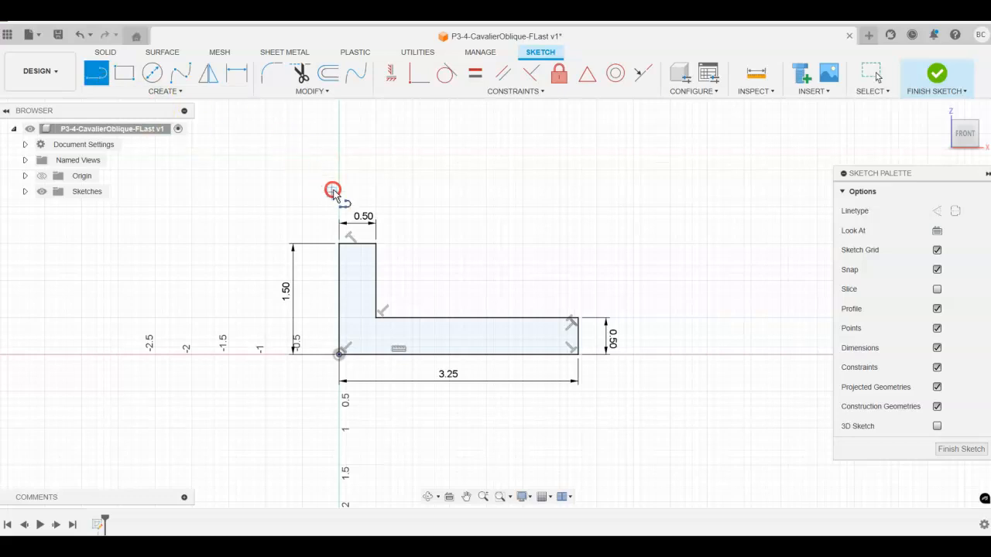
click(341, 245)
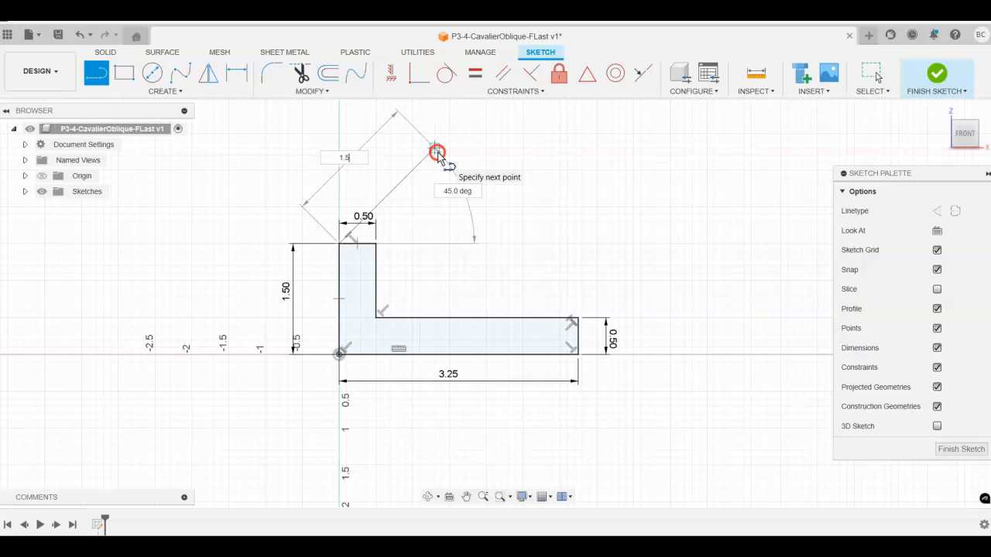
key(Tab)
text(56)
key(Tab)
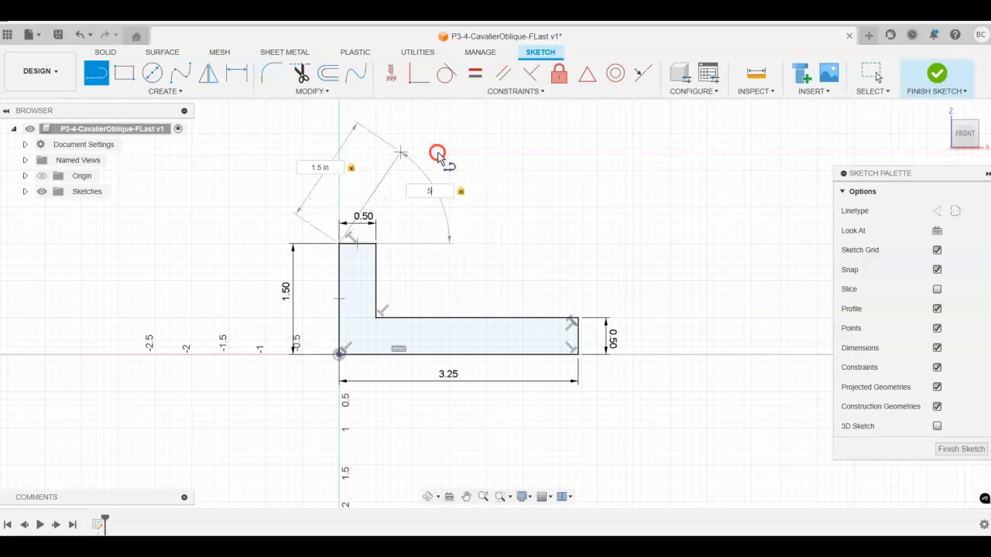
text(45)
key(Return)
key(Escape)
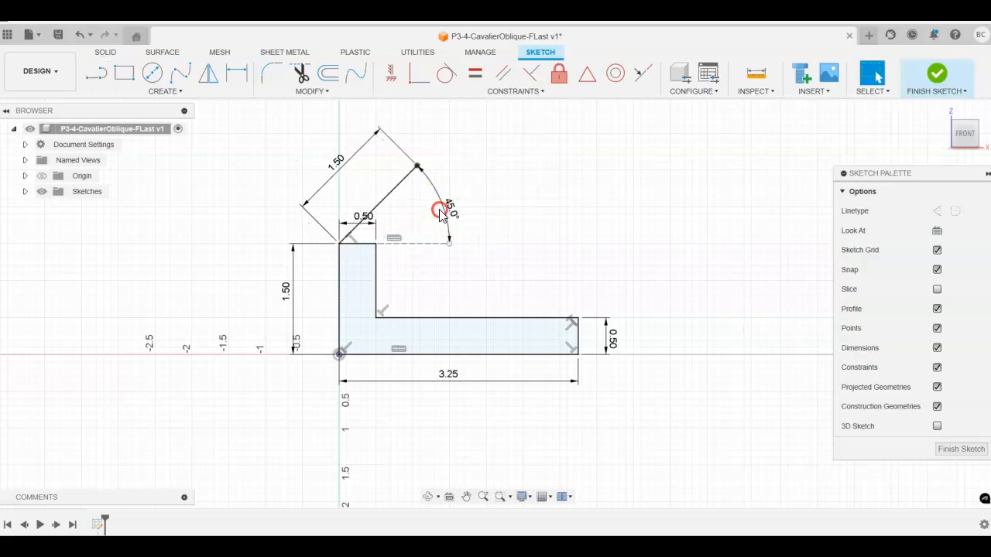
Draw a second receding line, 1.5 in at 45 degrees, from the right end of the L-shape's top edge.
right_click(510, 187)
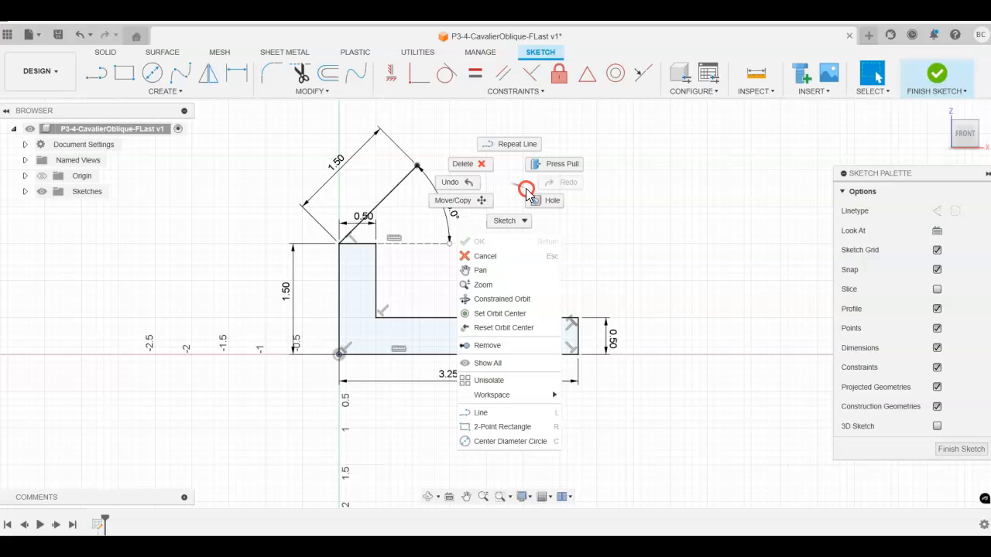
click(515, 146)
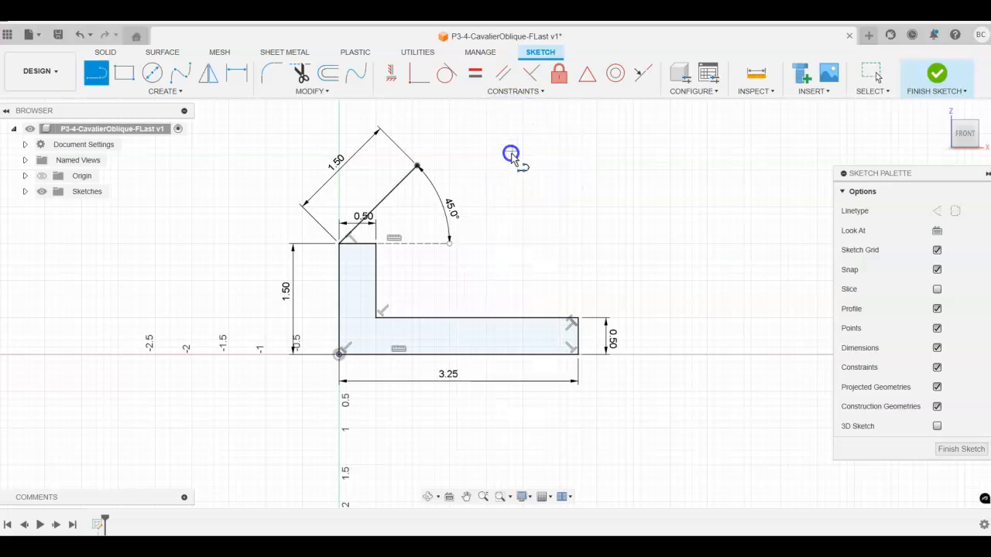
click(376, 245)
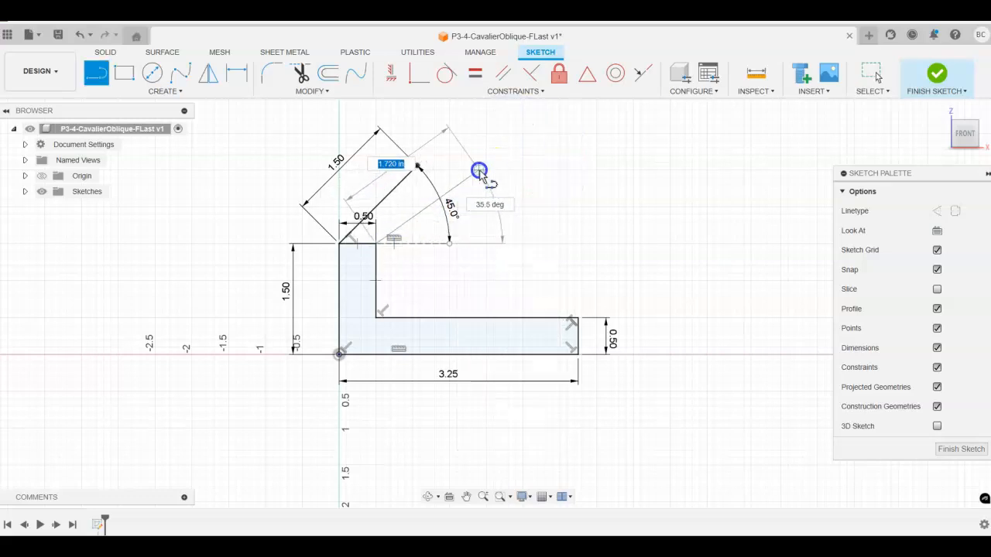
text(1.5)
key(Tab)
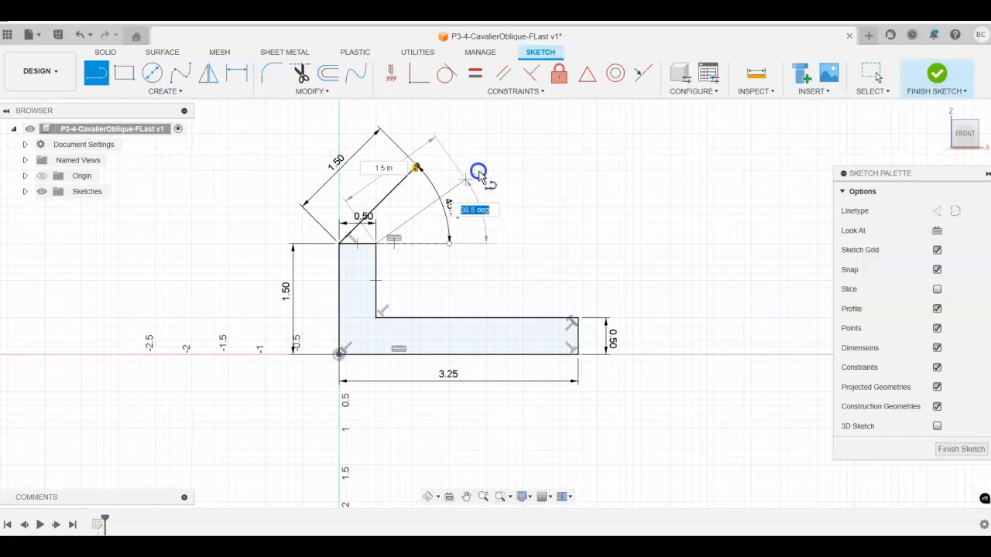
text(45)
key(Return)
key(Escape)
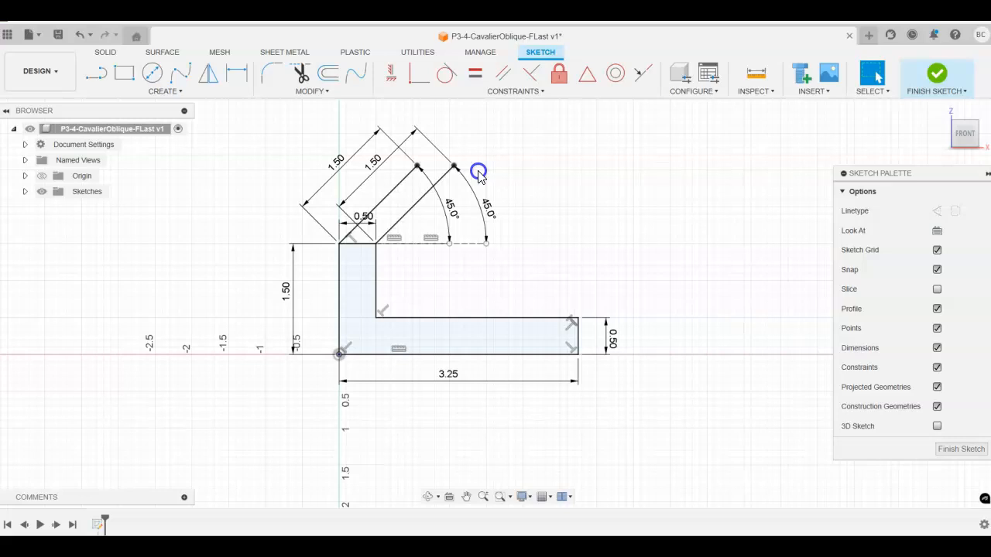
Draw a receding line 1.5 in long at 45 degrees from the inner corner of the L-shape.
right_click(448, 281)
click(453, 229)
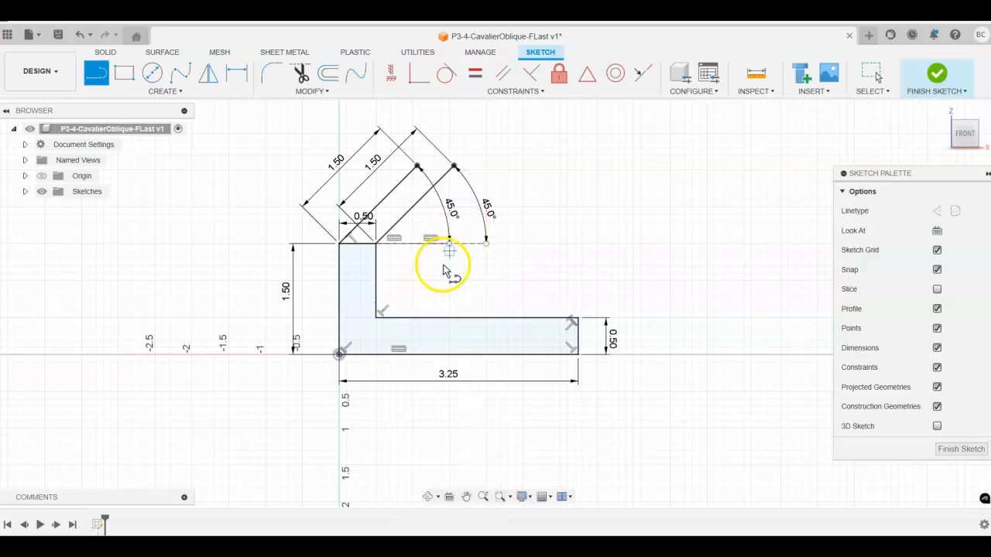
click(376, 317)
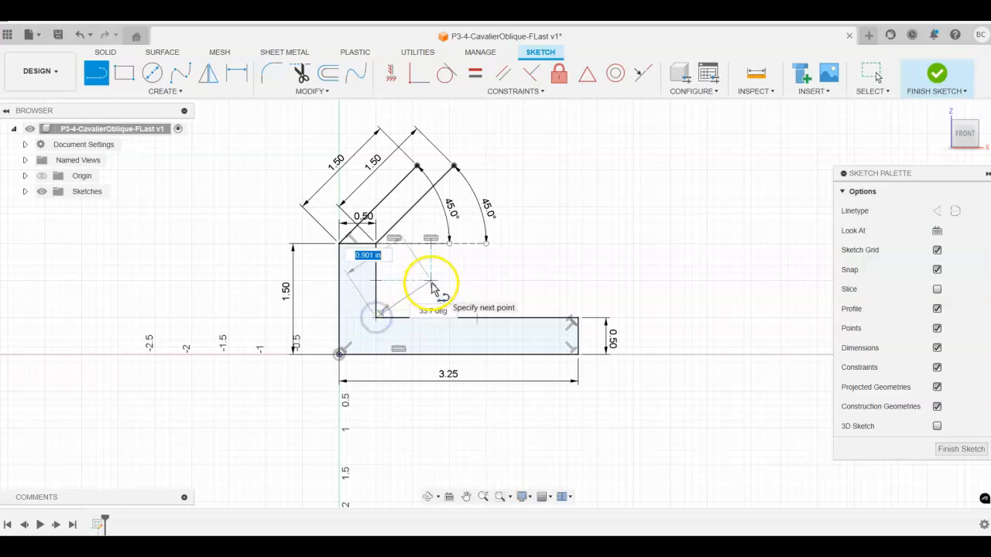
key(Tab)
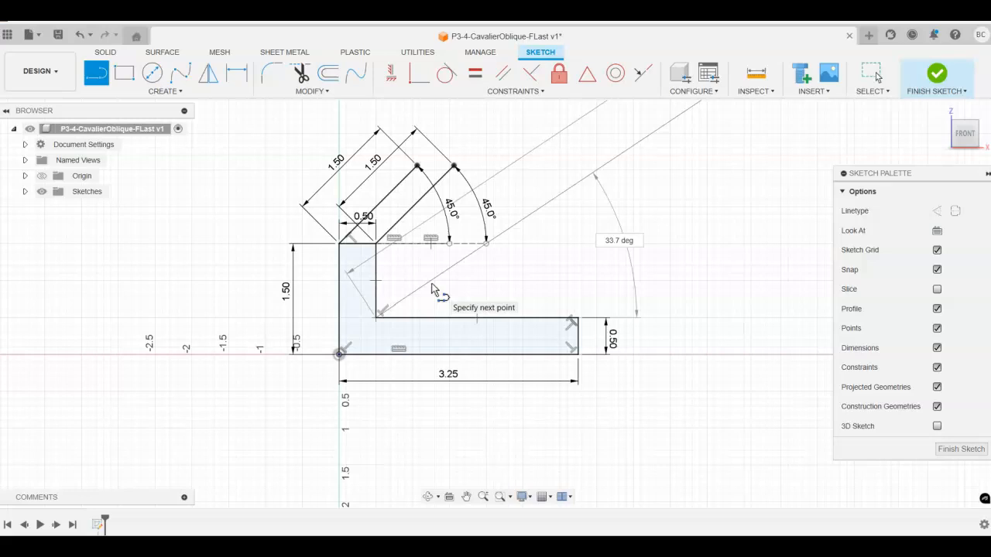
key(Tab)
text(45)
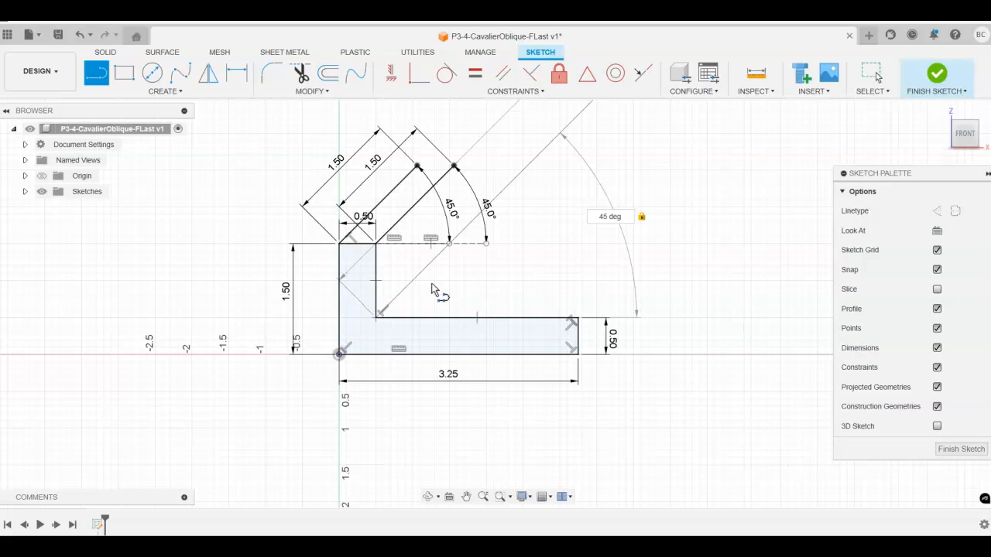
text(1.5)
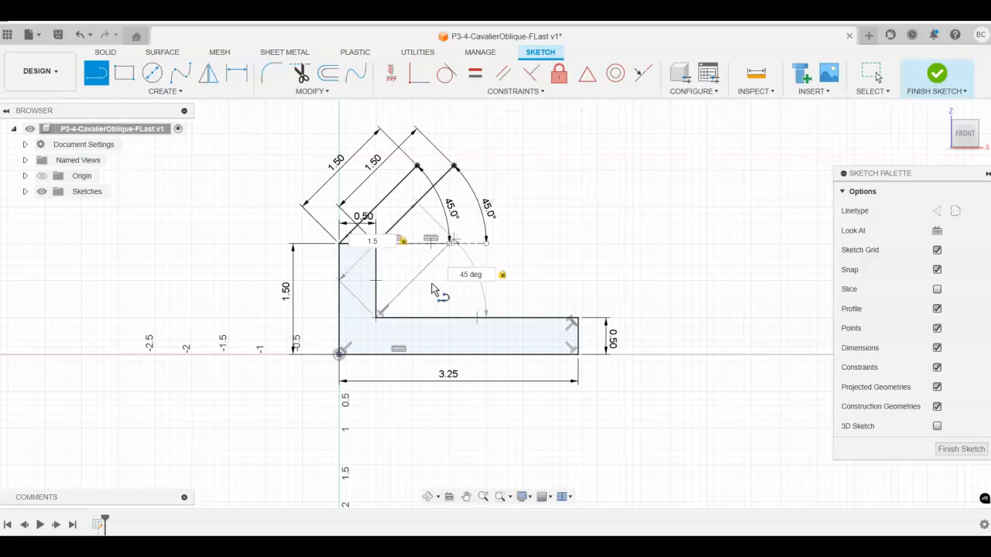
key(Return)
key(Escape)
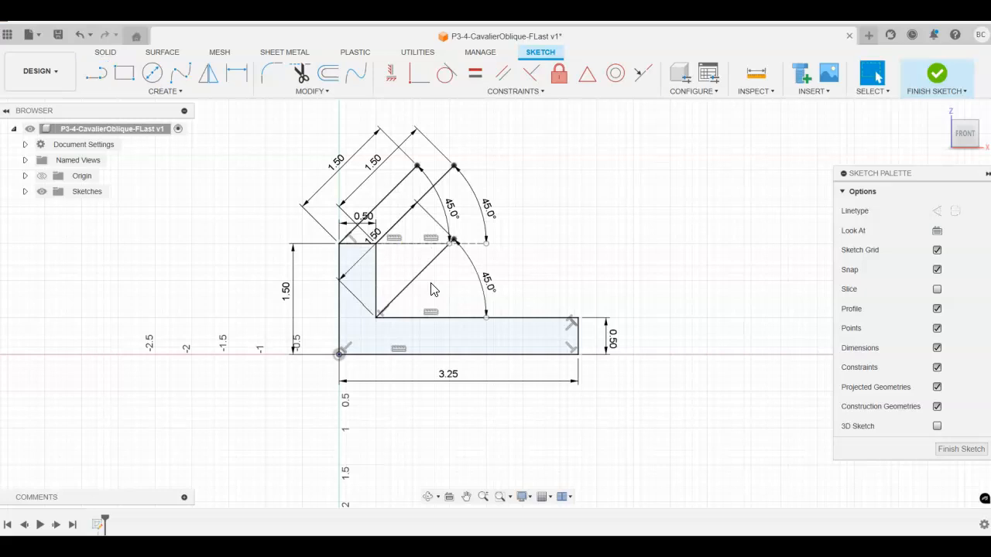
Draw a 1.5 in receding line at 45 degrees from the upper-right corner of the L-shape's foot.
right_click(544, 240)
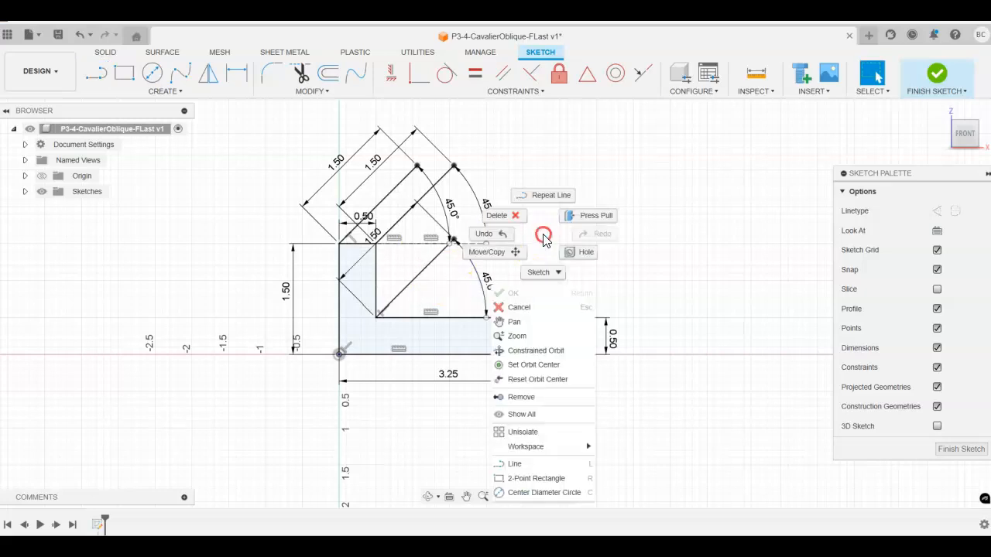
click(542, 195)
click(577, 318)
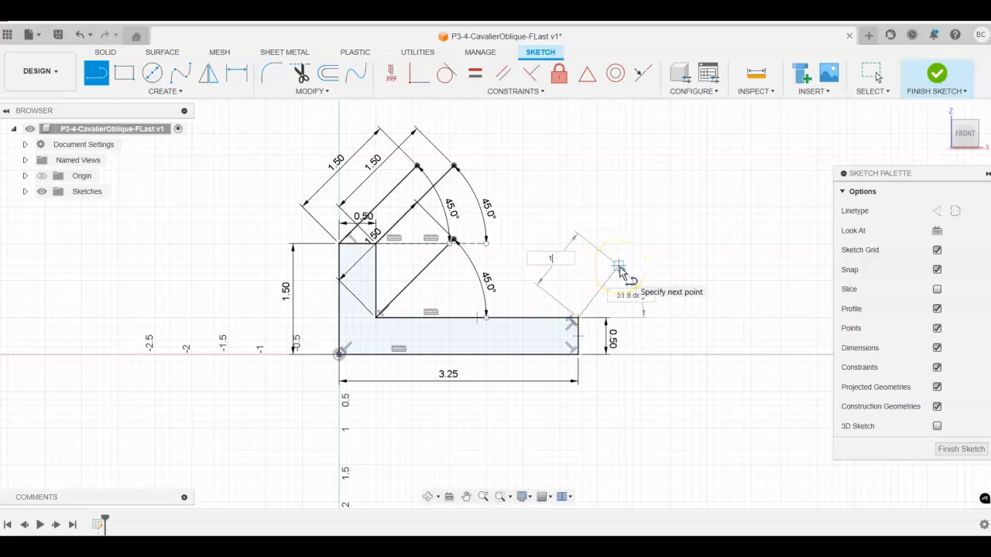
key(Tab)
text(4)
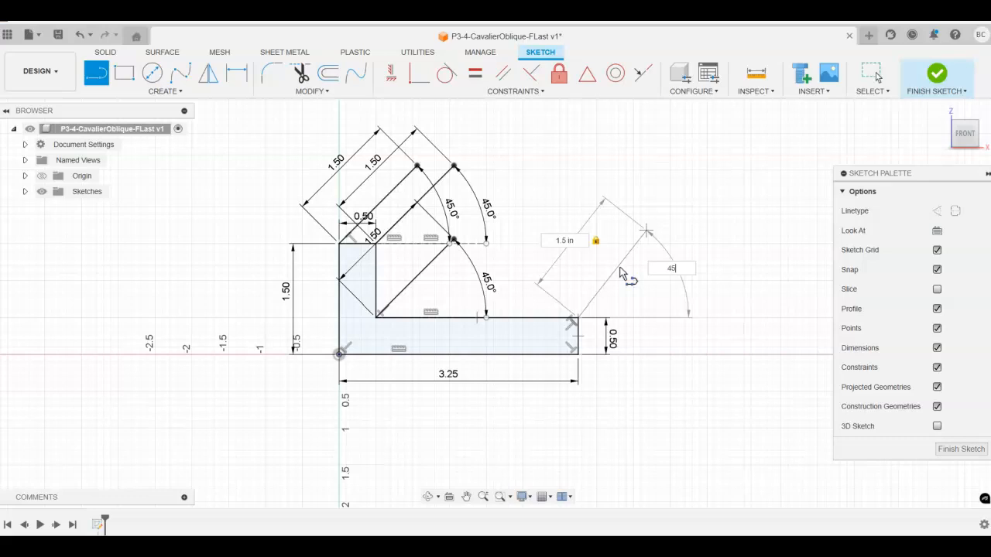
key(Return)
key(Escape)
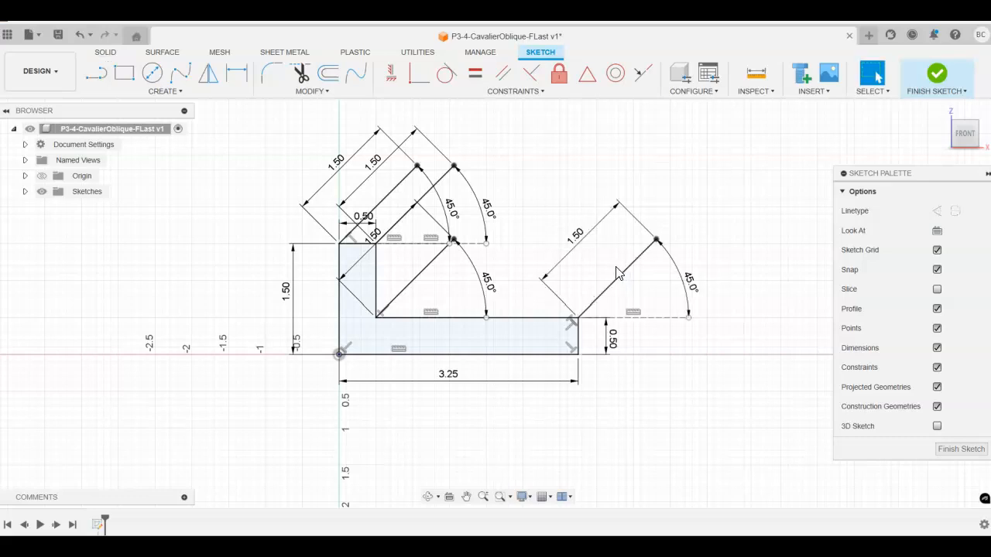
Draw a 1.5 in receding line at 45 degrees from the lower-right corner of the L-shape.
right_click(673, 160)
click(678, 119)
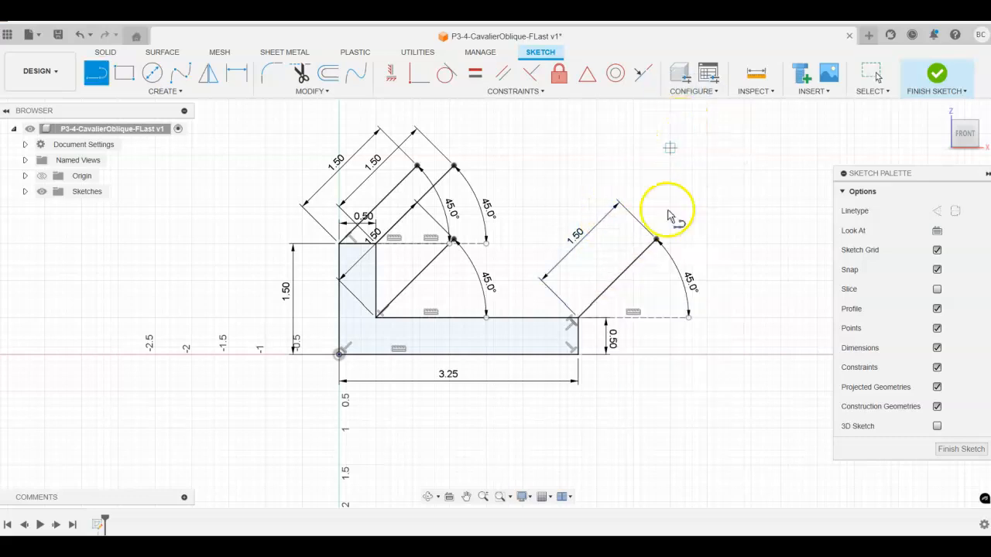
click(580, 355)
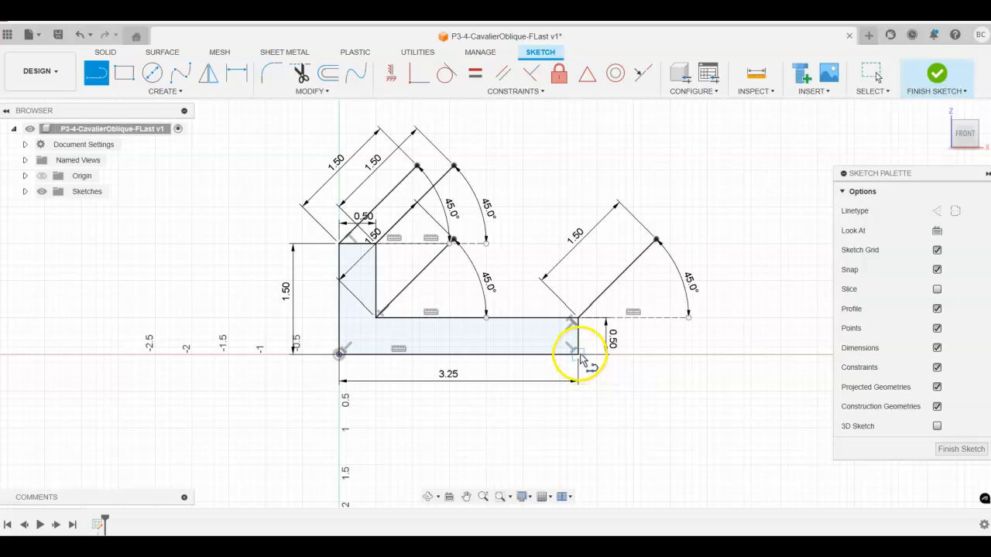
text(1.5)
key(Tab)
text(45)
key(Return)
key(Escape)
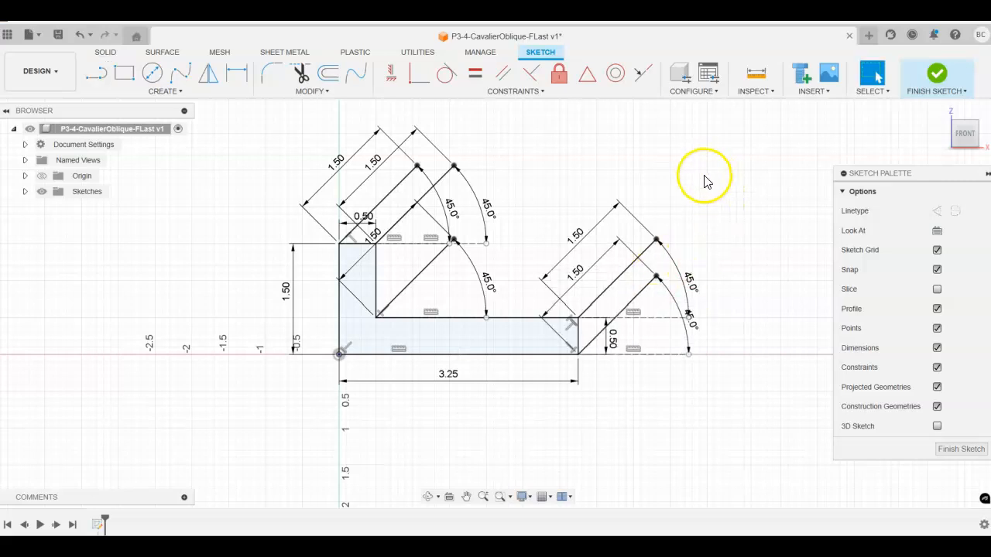
Connect the far ends of the two right-hand receding lines with a vertical back edge.
middle_drag(714, 186, 681, 193)
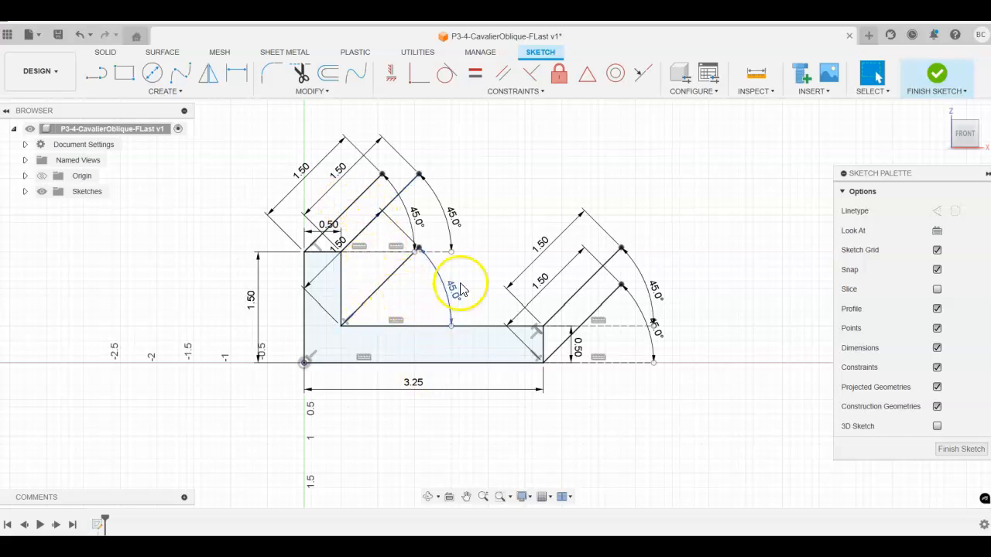
click(95, 74)
click(622, 285)
double_click(622, 249)
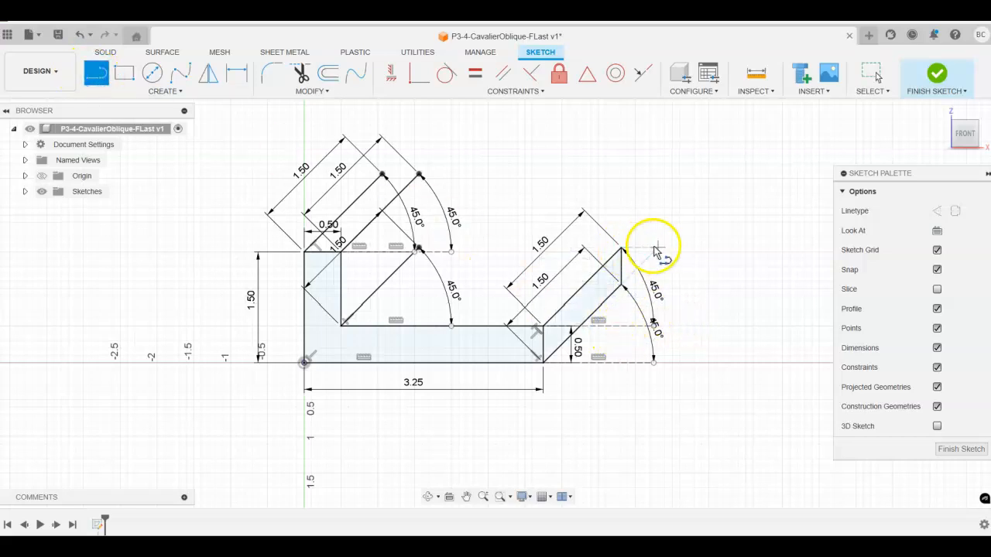
Try to draw the foot's back edge from the inner-corner receding line to the upper back corner of the foot.
click(417, 249)
double_click(622, 250)
scroll(420, 244, down, 2)
scroll(414, 263, up, 8)
scroll(617, 212, down, 4)
mouse_move(637, 199)
middle_down()
mouse_move(513, 261)
mouse_move(396, 282)
middle_up()
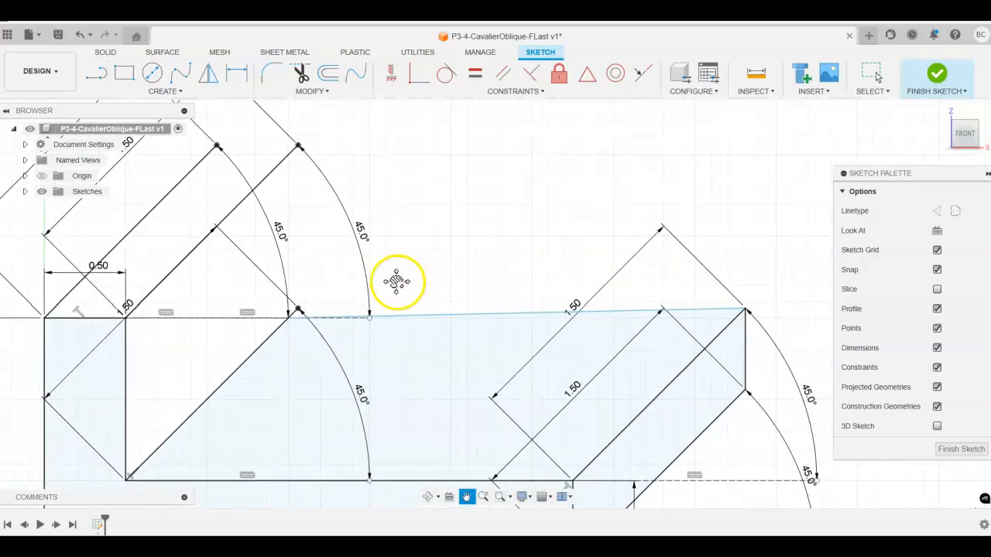
Undo the slanted back edge of the foot.
key(l)
scroll(380, 332, up, 5)
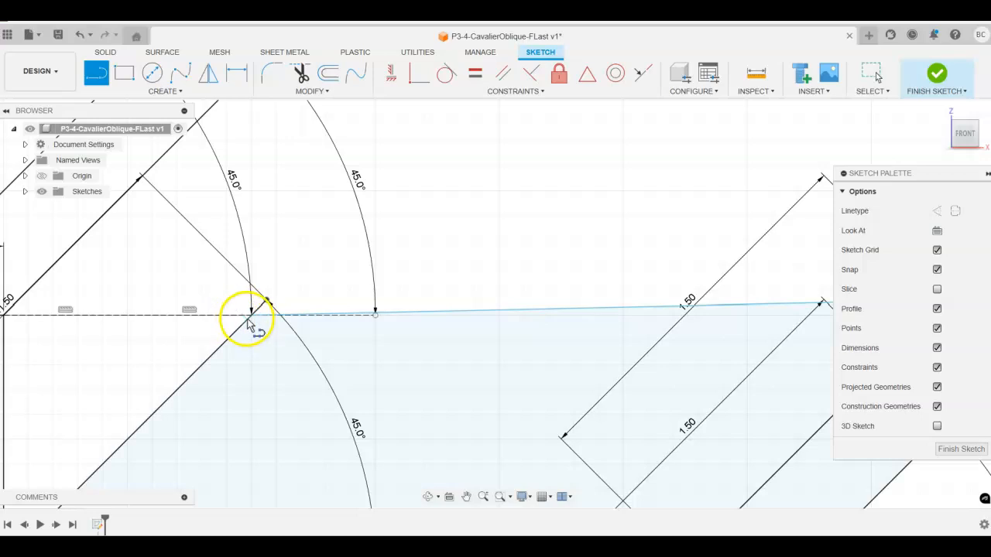
scroll(326, 306, down, 2)
scroll(326, 309, down, 1)
click(75, 35)
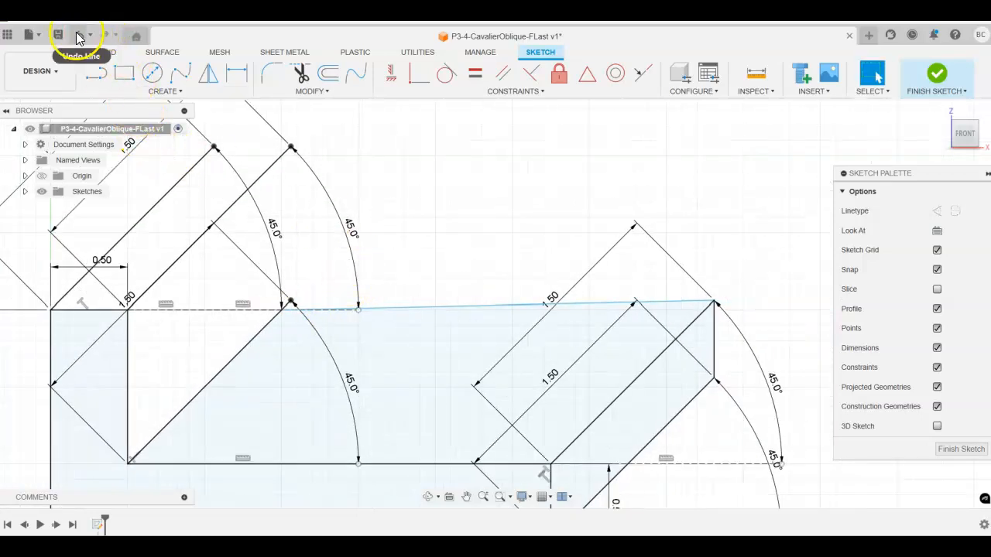
click(77, 35)
Draw a horizontal back edge from the end of the inner-corner receding line to the foot's upper back corner.
scroll(398, 261, up, 2)
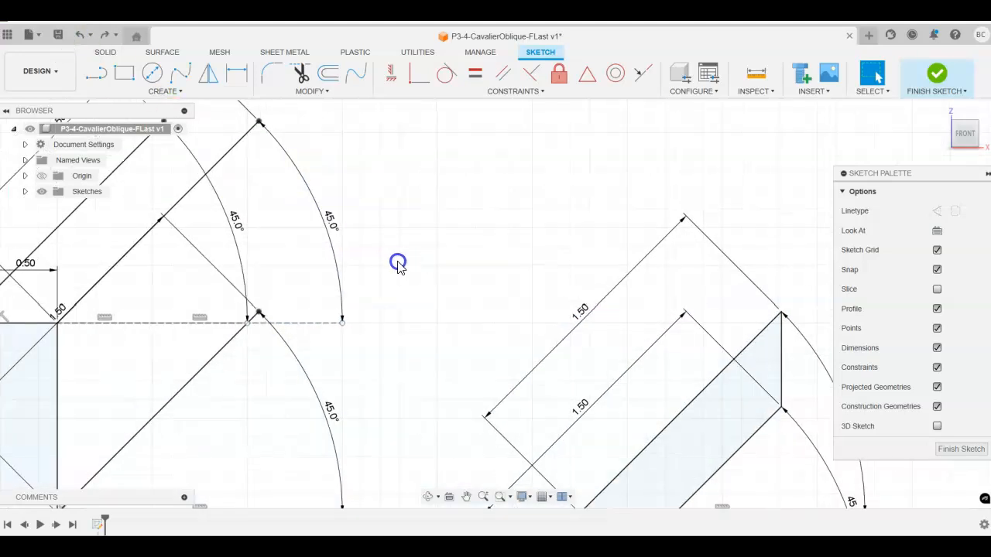
scroll(275, 306, up, 1)
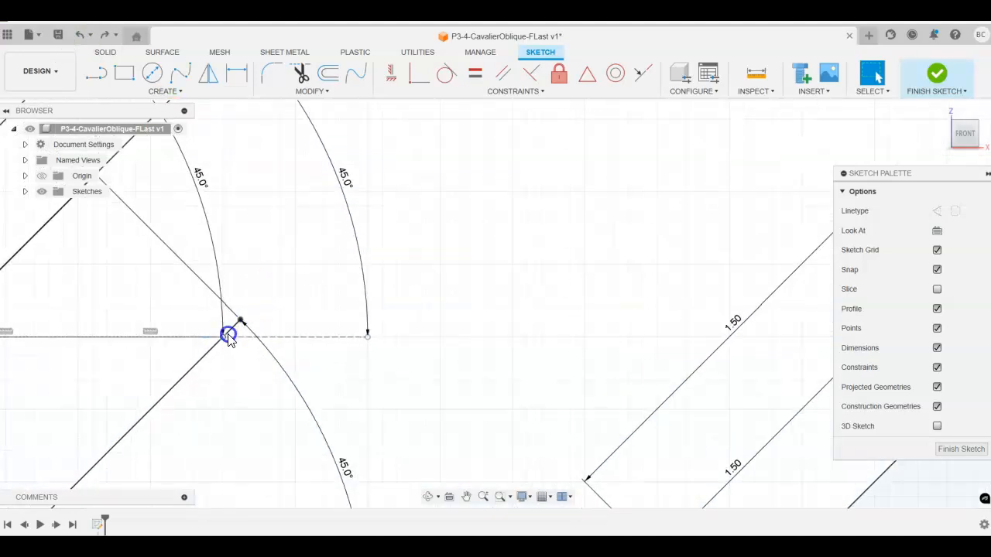
click(96, 73)
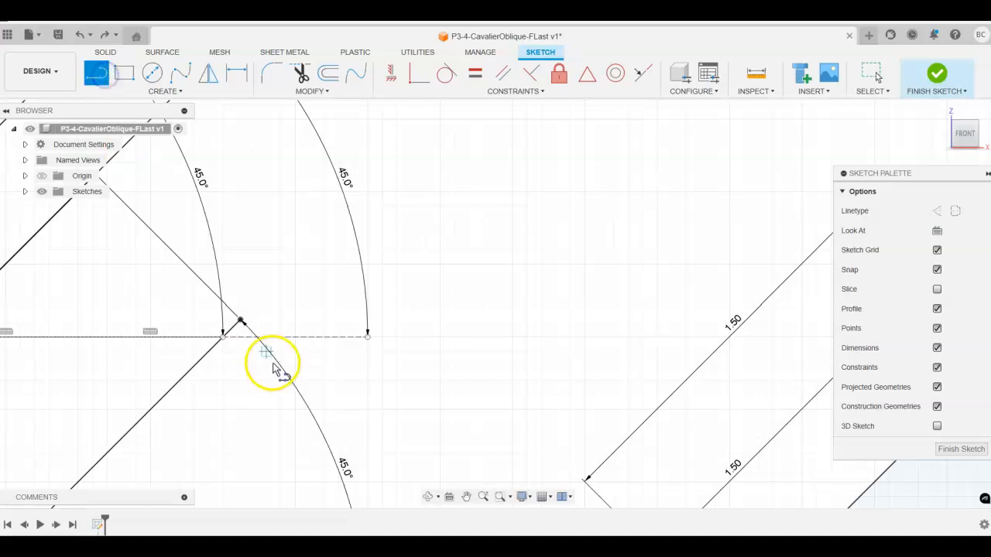
scroll(500, 327, down, 4)
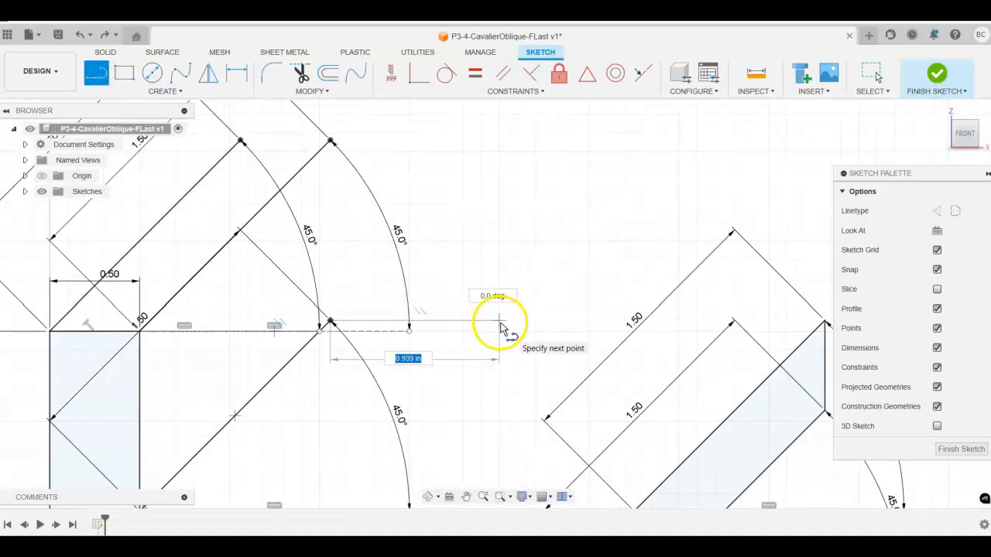
click(745, 323)
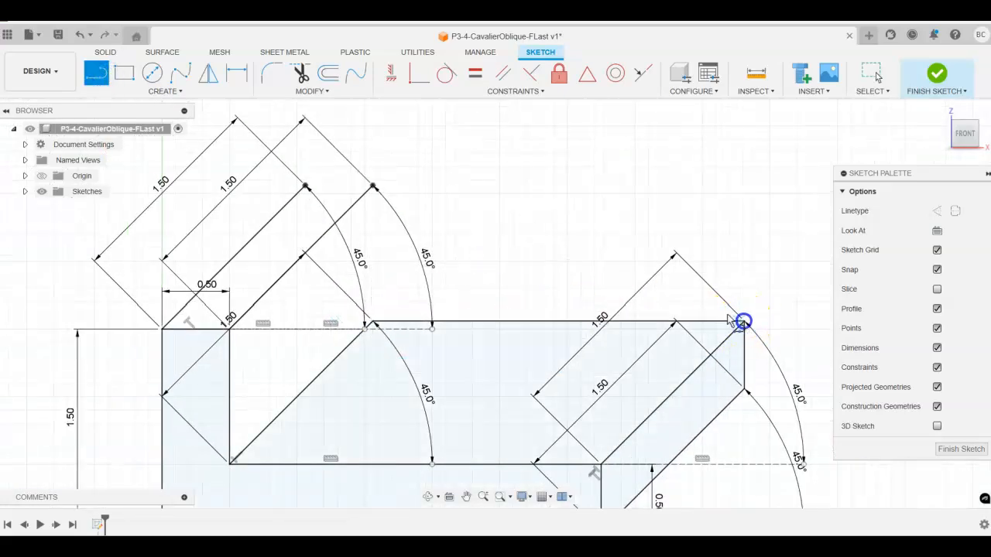
Draw a vertical back edge from the end of the second upper receding line down to the end of the inner-corner receding line.
scroll(360, 338, up, 5)
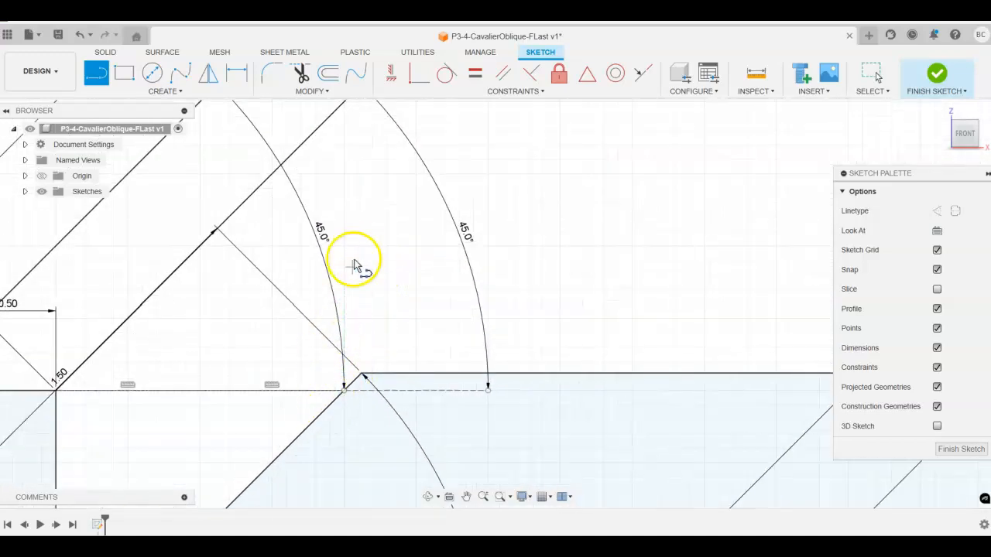
scroll(363, 256, up, 1)
scroll(362, 255, down, 1)
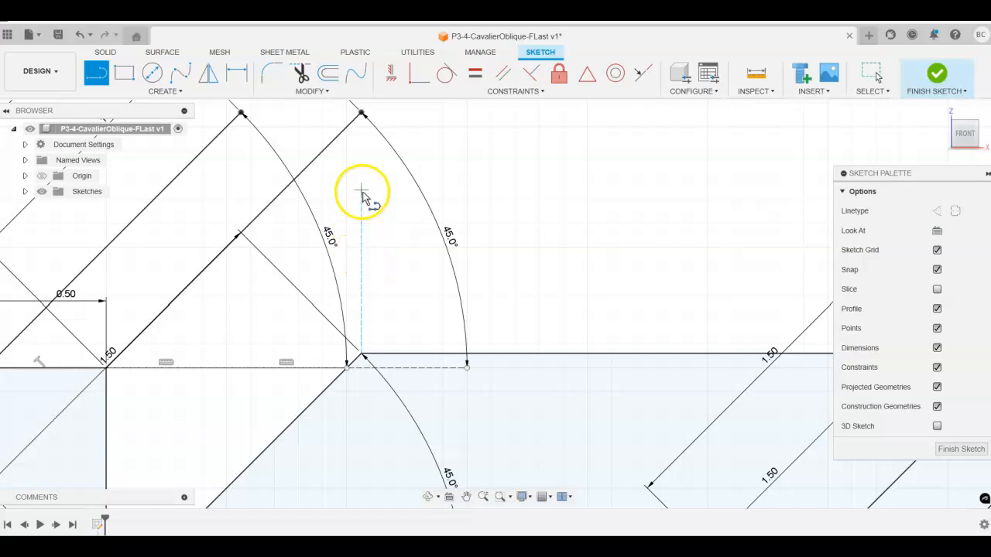
click(362, 115)
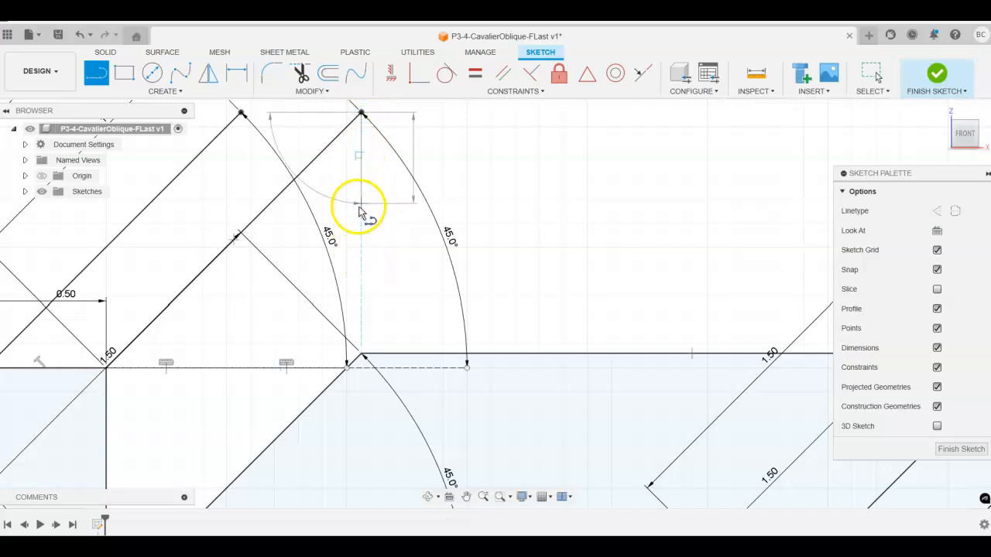
double_click(362, 356)
Connect the far ends of the two upper receding lines with a short horizontal top edge.
scroll(421, 247, down, 1)
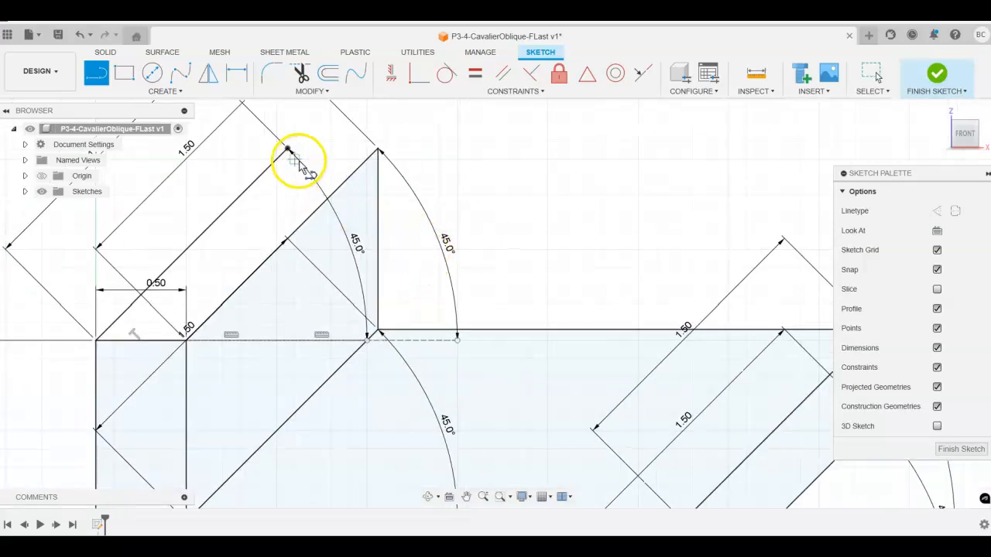
click(377, 152)
double_click(288, 149)
scroll(445, 178, up, 1)
scroll(446, 178, down, 3)
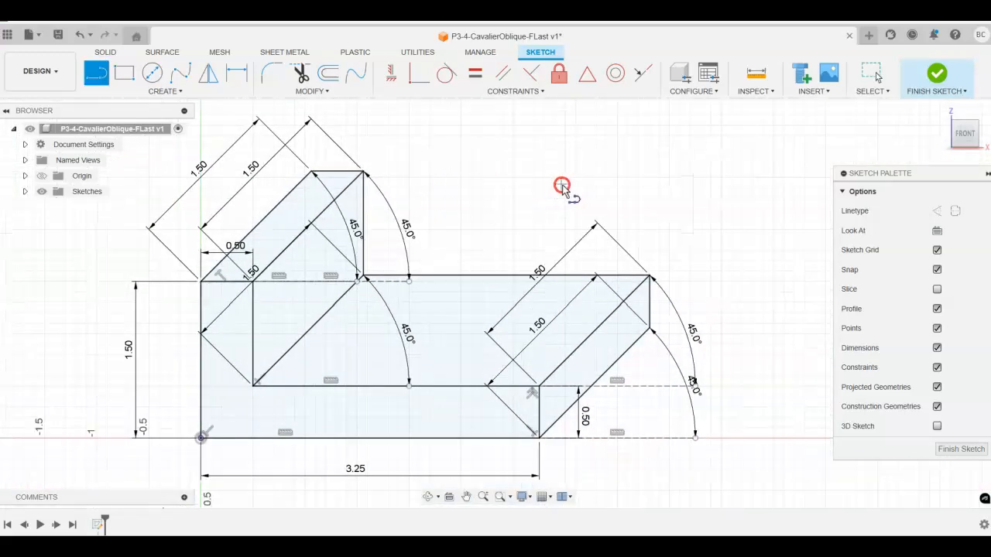
Delete the 1.50 length dimensions of the two upper receding lines.
key(Escape)
click(204, 174)
key(Delete)
click(250, 176)
key(Delete)
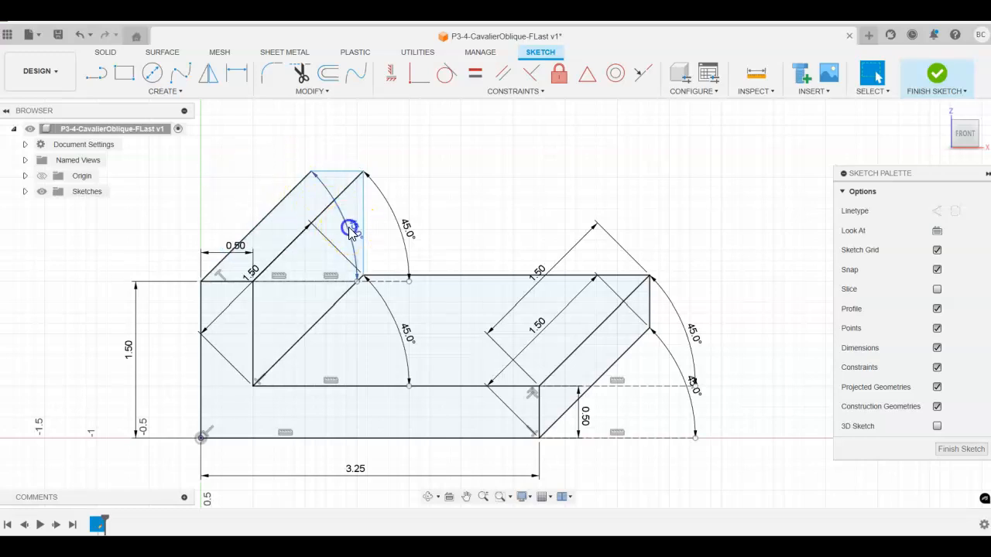
Delete the 45° angle dimensions of the three receding lines on the upright side of the L-shape.
click(401, 233)
key(Delete)
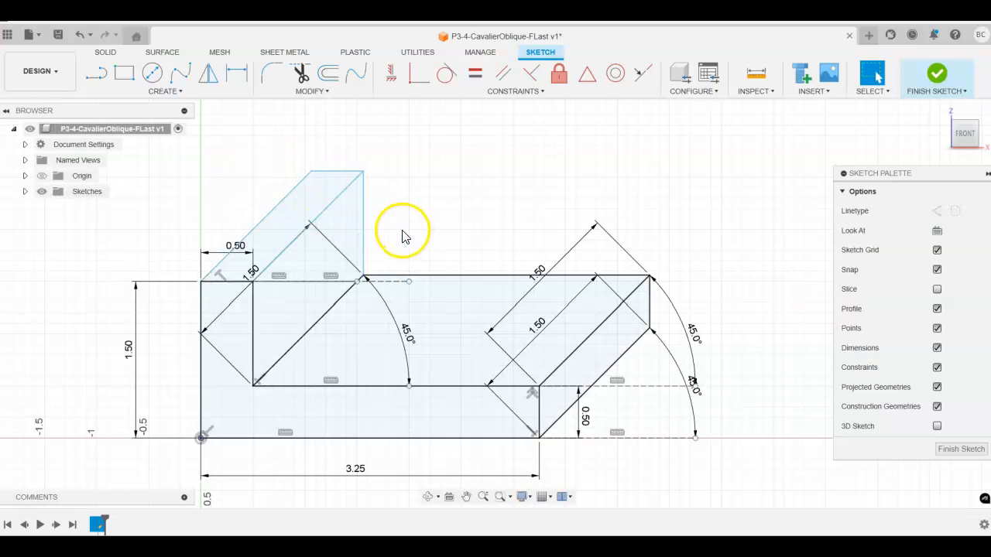
click(394, 331)
key(Delete)
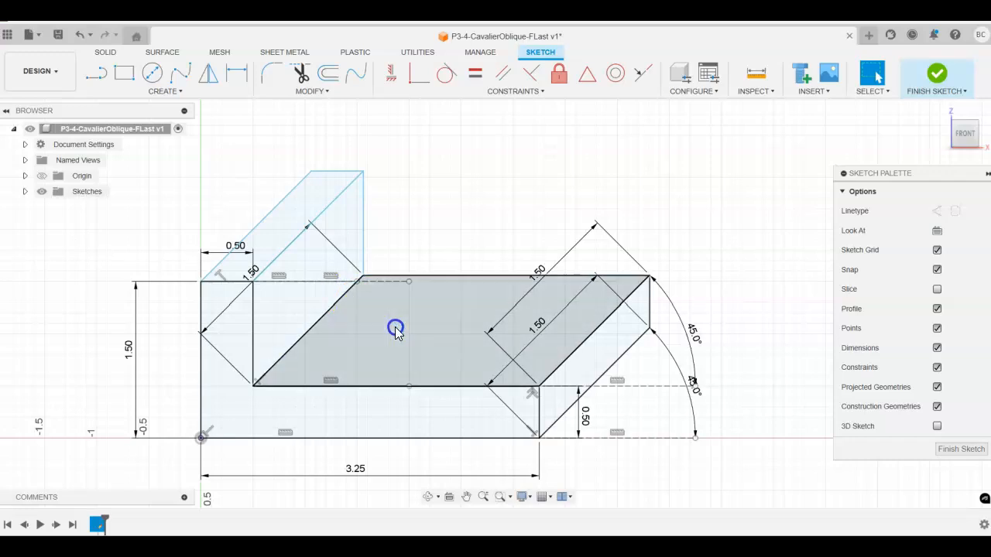
Delete the upright's 0.50 width dimension and the L-shape's 1.50 overall height dimension.
click(202, 254)
key(Delete)
click(137, 297)
key(Delete)
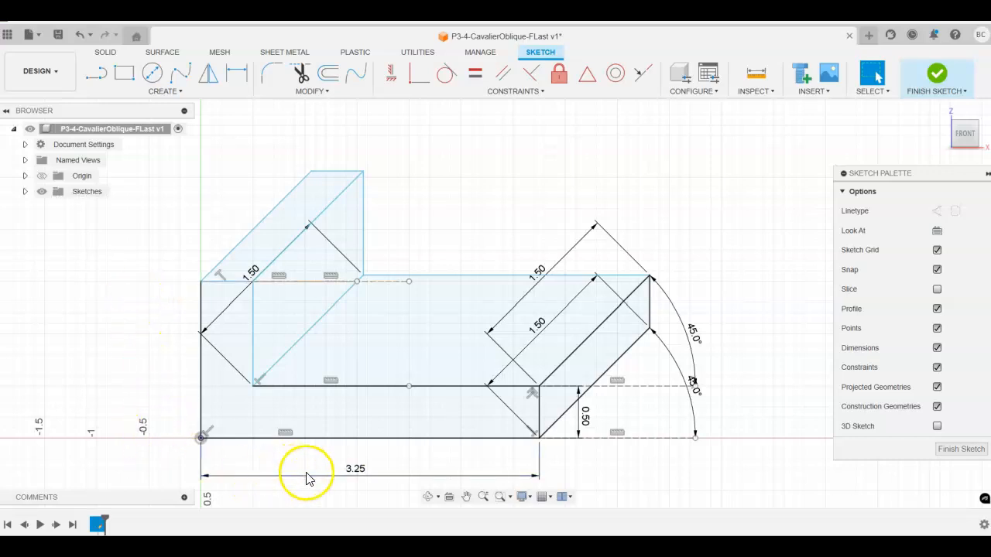
Delete the 1.50 length dimensions of the foot's two receding lines and the 45° angle dimension of the upper one.
click(553, 269)
key(Delete)
click(551, 317)
key(Delete)
click(690, 333)
key(Delete)
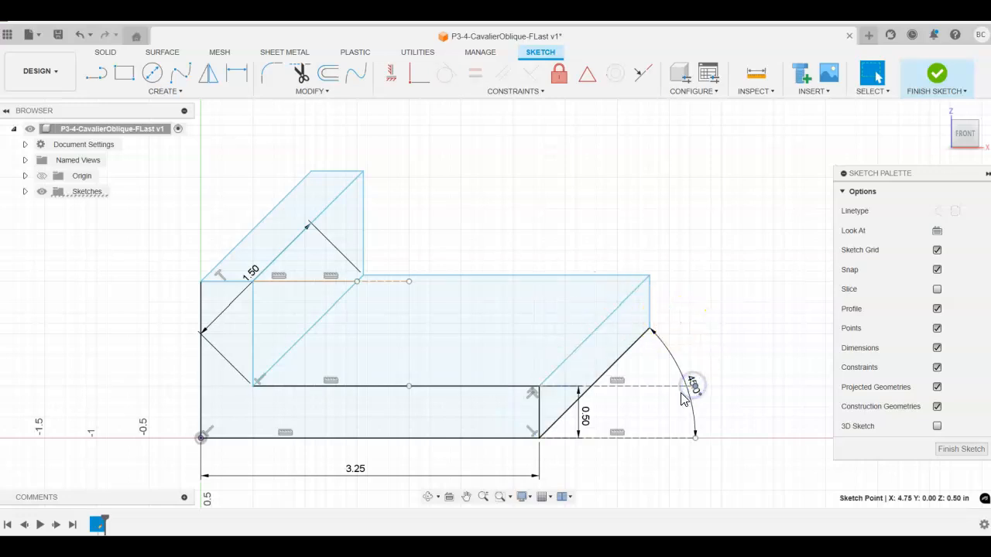
Delete the foot's remaining 45° angle and 0.50 height dimensions, along with the dashed reference lines beside the foot.
click(690, 381)
click(684, 379)
key(Delete)
key(Delete)
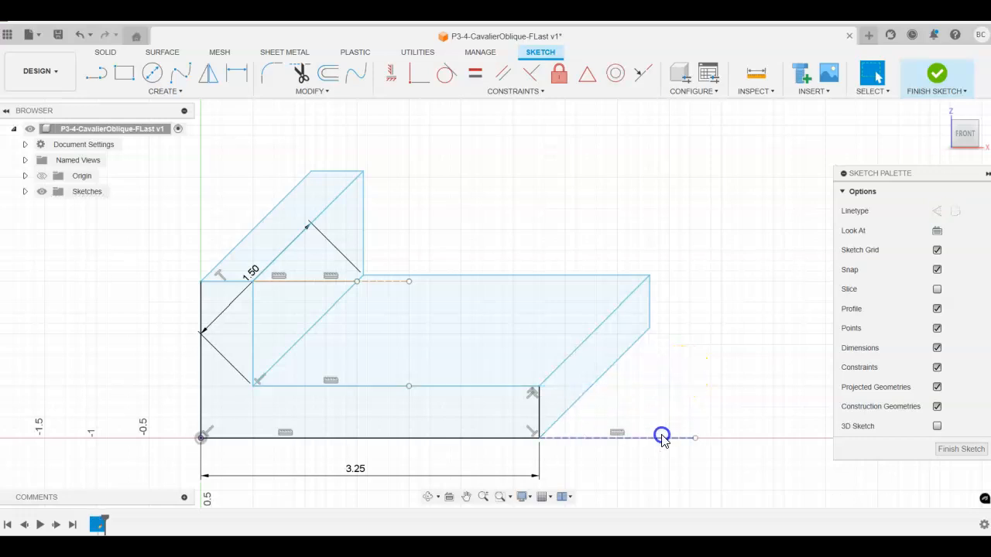
key(Delete)
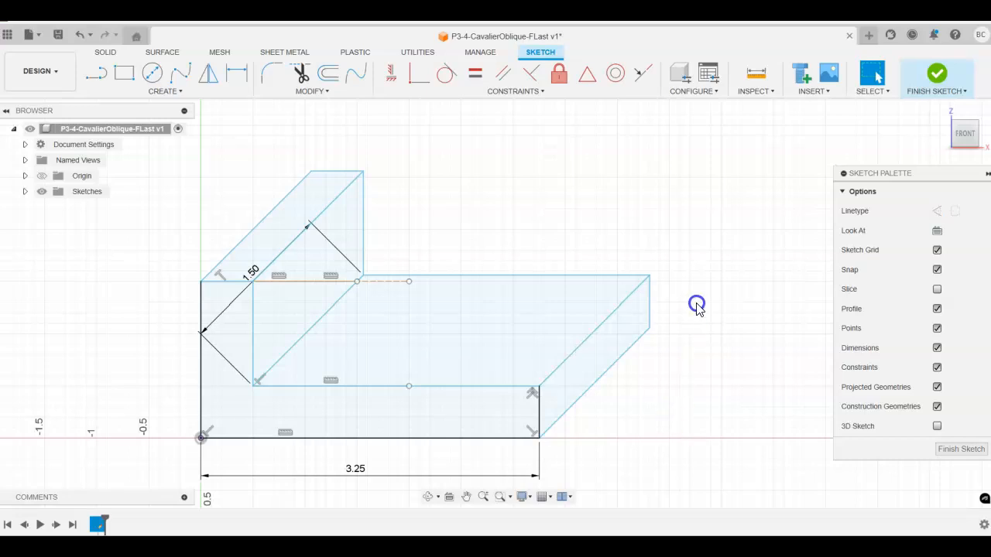
Delete the two dashed horizontal reference lines level with the top of the upright's front face.
click(389, 283)
key(Delete)
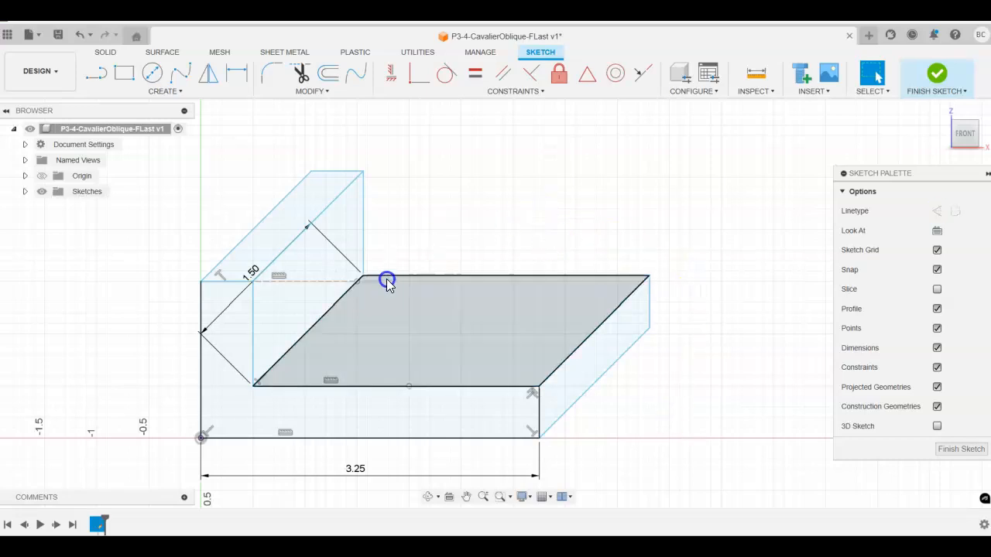
click(302, 282)
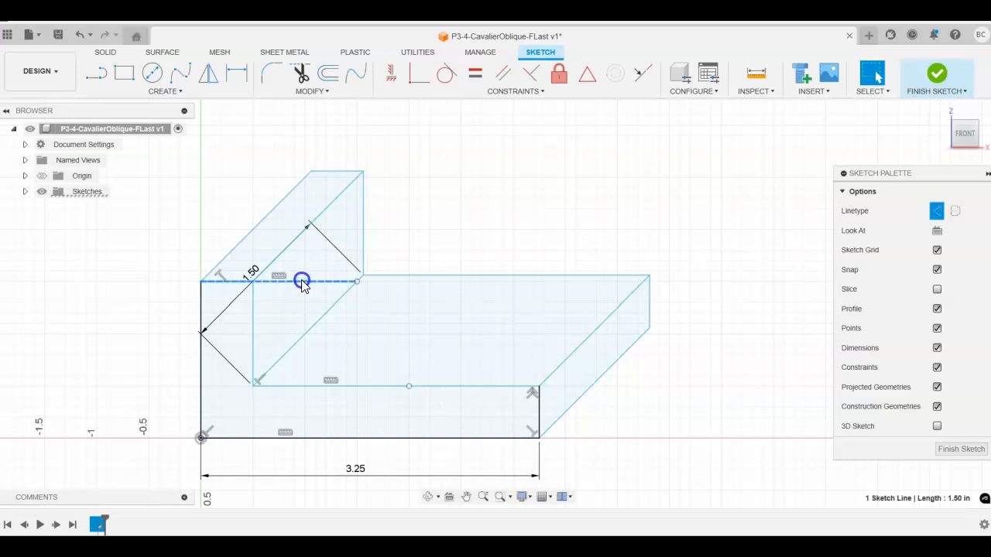
key(Delete)
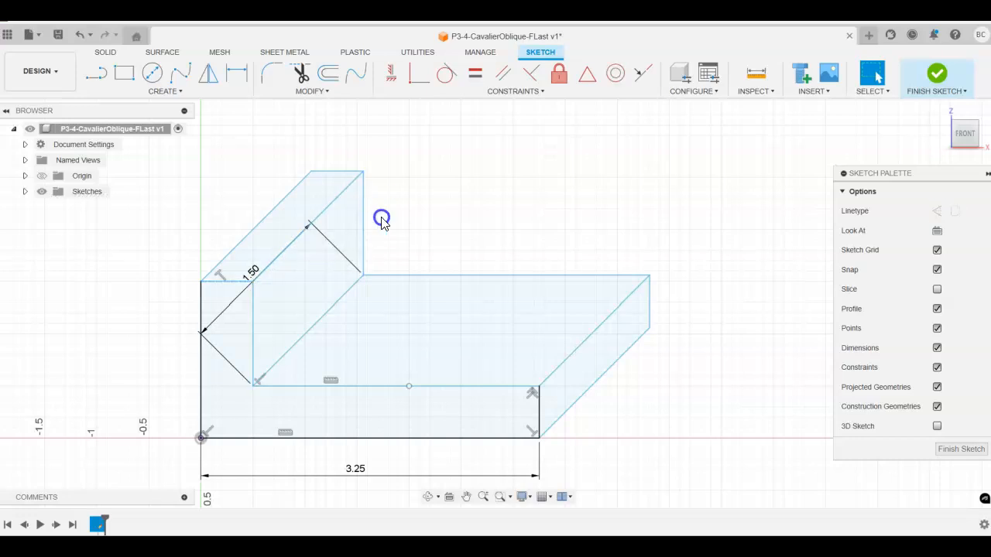
Delete the remaining 1.50 receding-line dimension at the upright and the 3.25 overall length dimension.
click(231, 306)
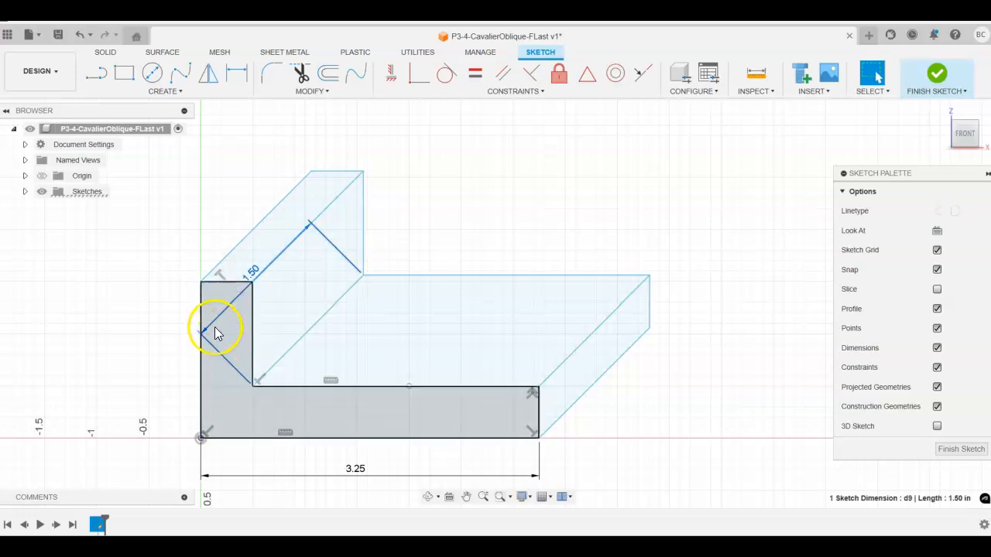
key(Delete)
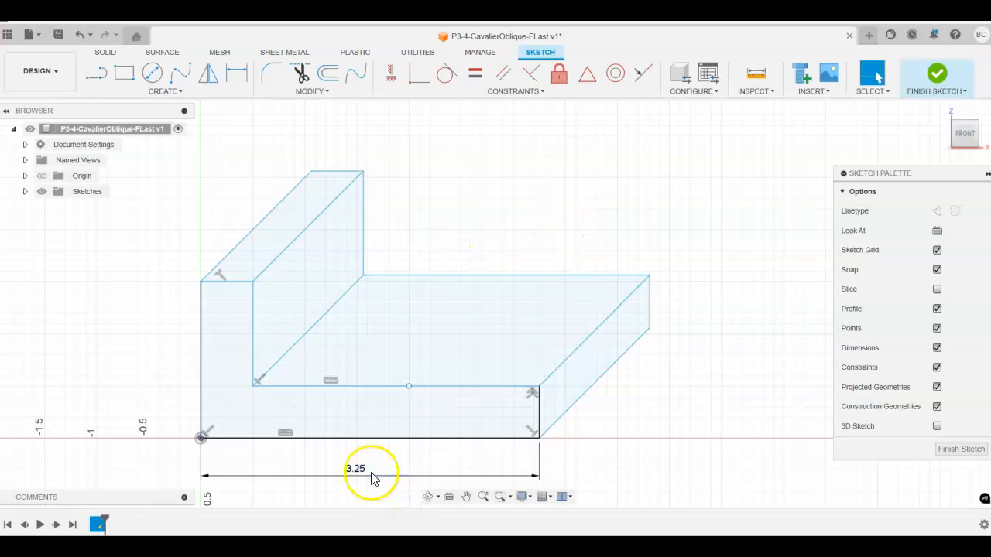
click(354, 470)
key(Delete)
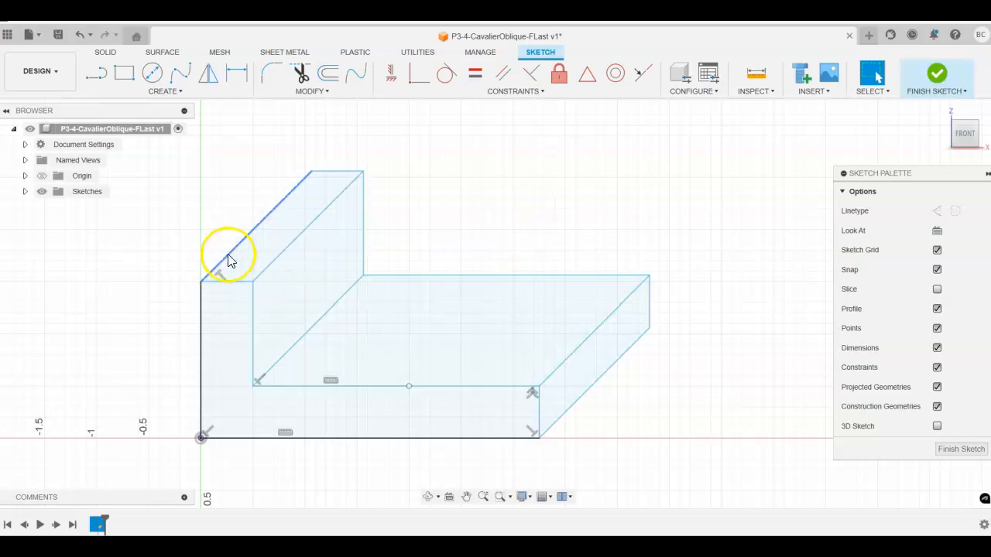
Draw a horizontal line across the upright's top face, joining the midpoints of its two receding edges.
click(272, 234)
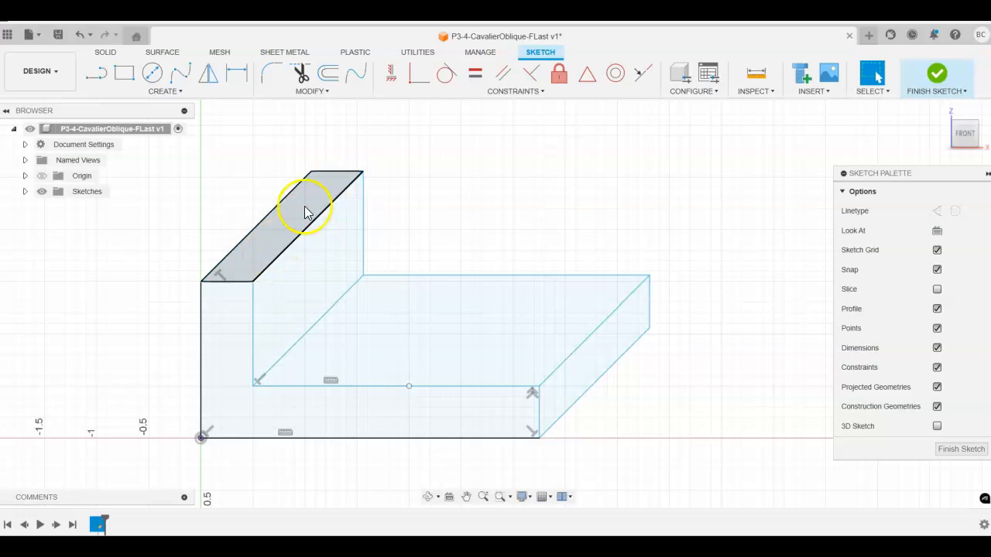
click(99, 75)
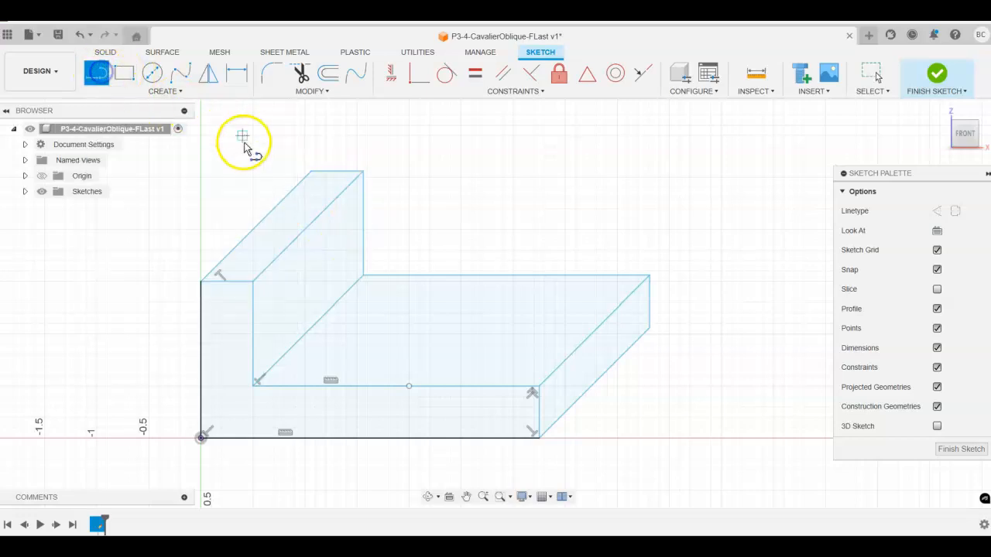
click(258, 227)
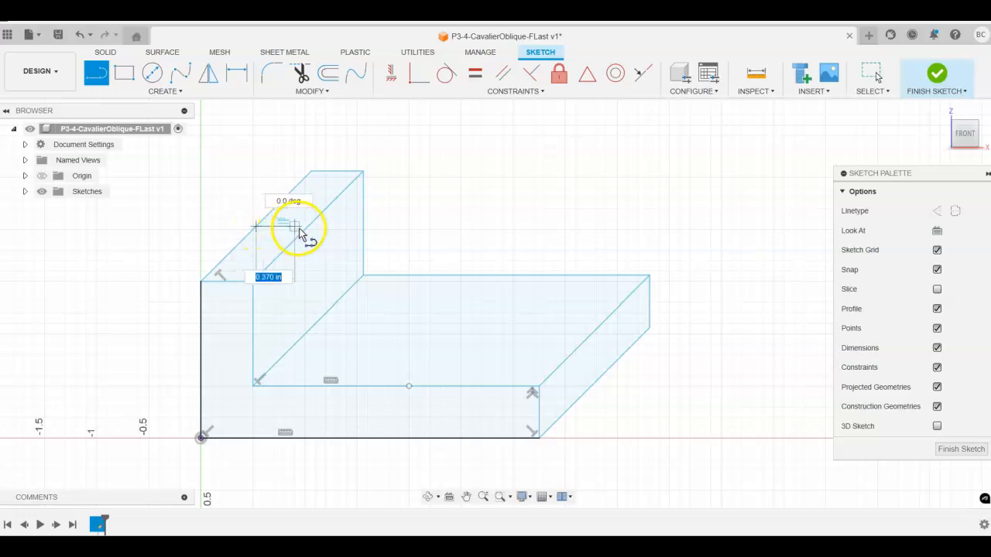
double_click(306, 231)
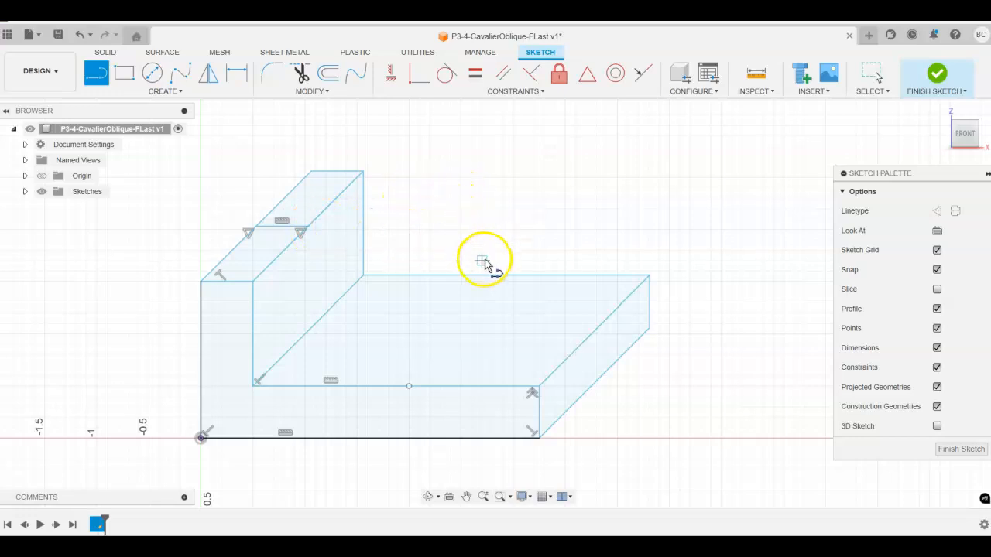
Draw a horizontal line across the upright's front face and dimension it 1.0 in above the base line.
click(199, 334)
click(254, 336)
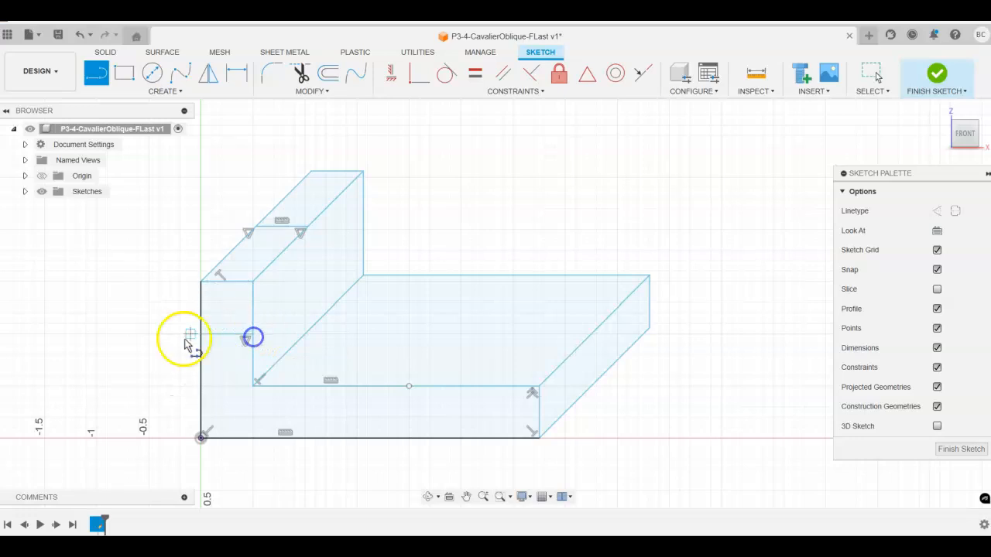
click(238, 74)
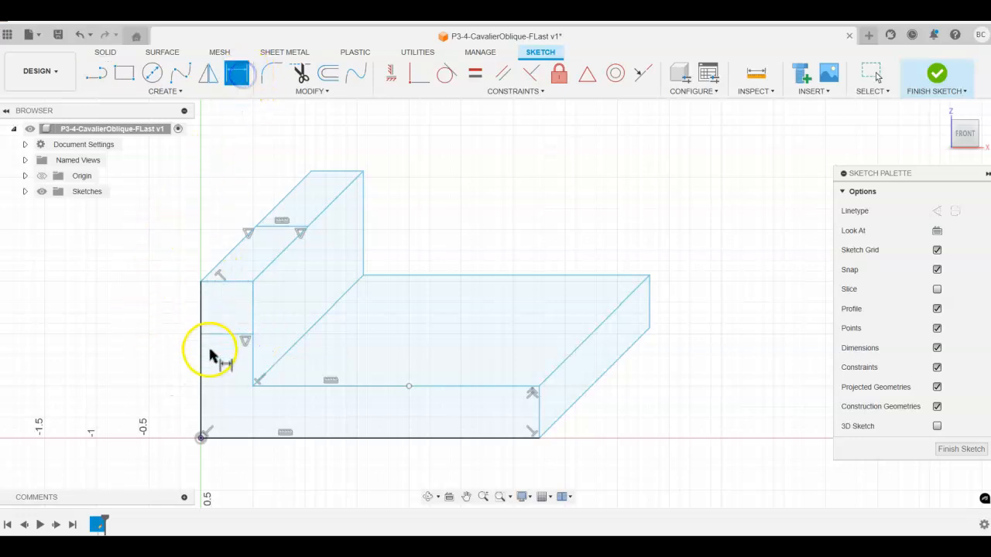
click(216, 335)
click(236, 439)
click(128, 389)
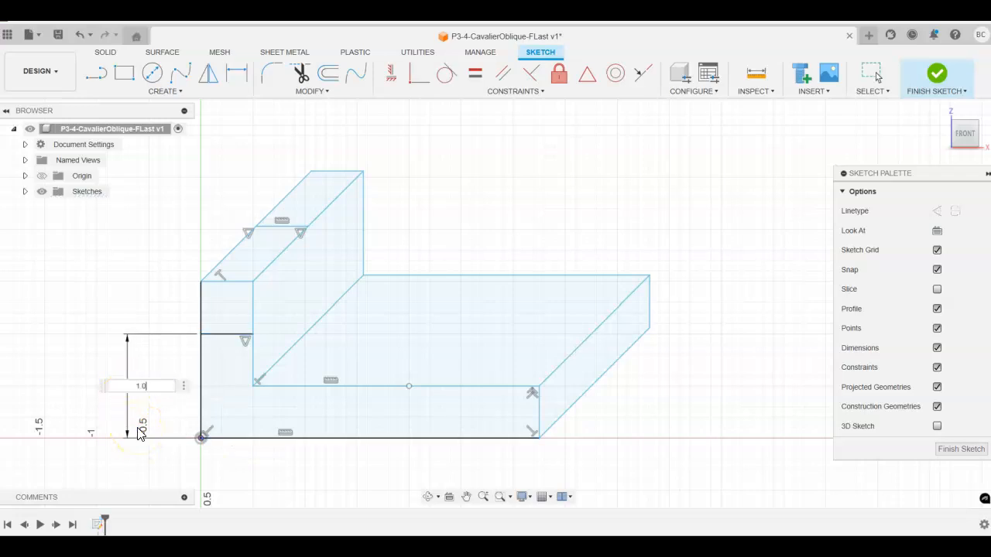
text(1.0)
key(Return)
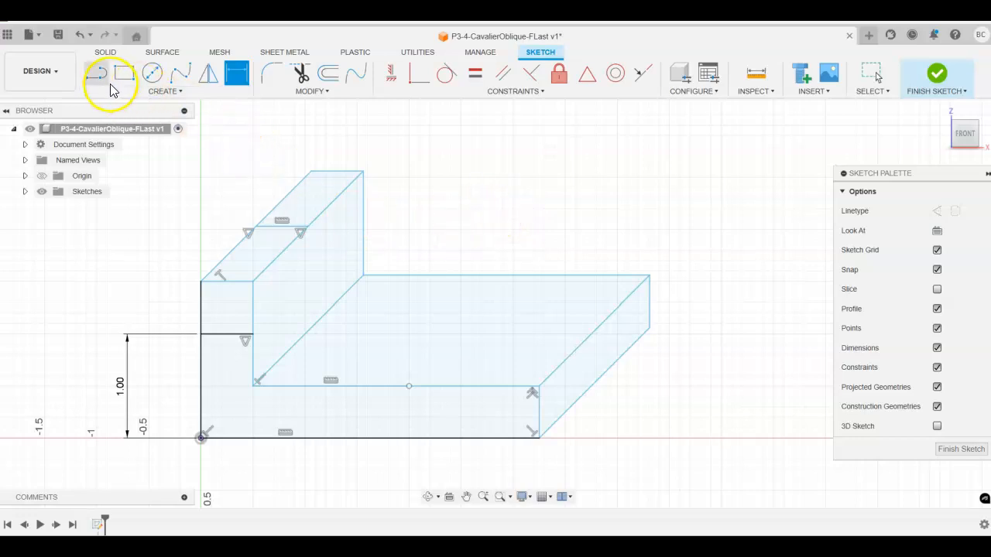
Draw two sloped lines joining the ends of the upright's front-face line to the matching ends of the line across its top face.
click(97, 74)
click(254, 334)
click(306, 231)
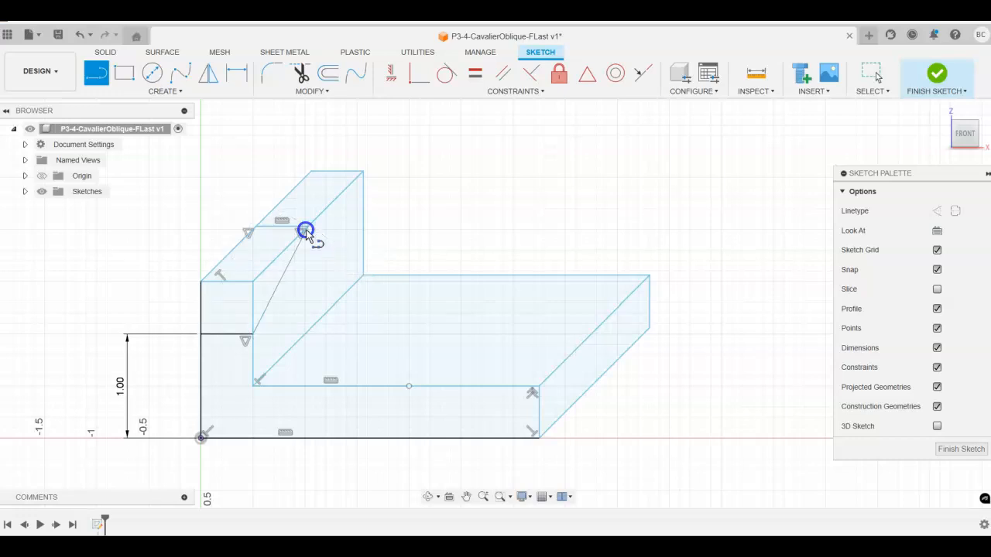
click(201, 335)
click(248, 231)
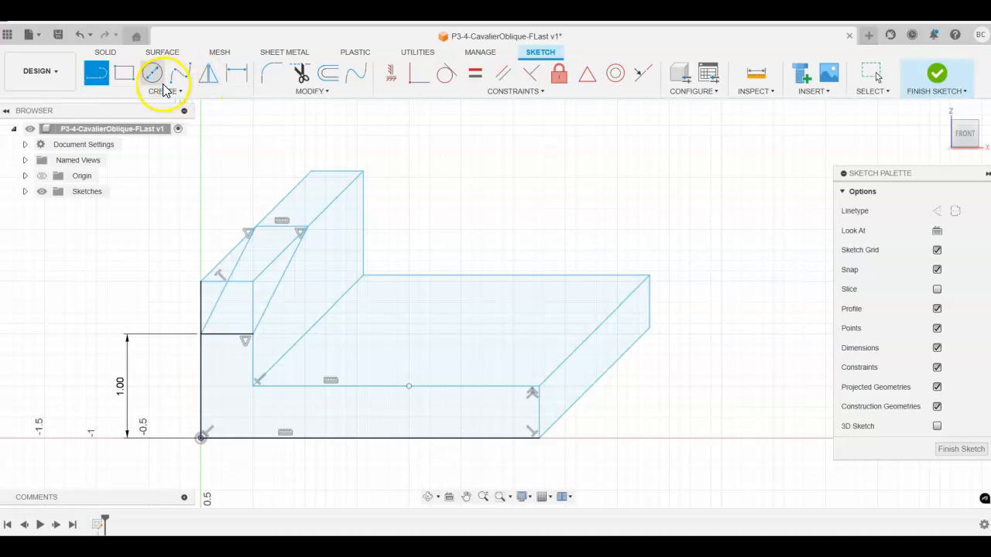
Trim away the upright's original front top corner, removing the edges beyond the sloped face.
click(301, 75)
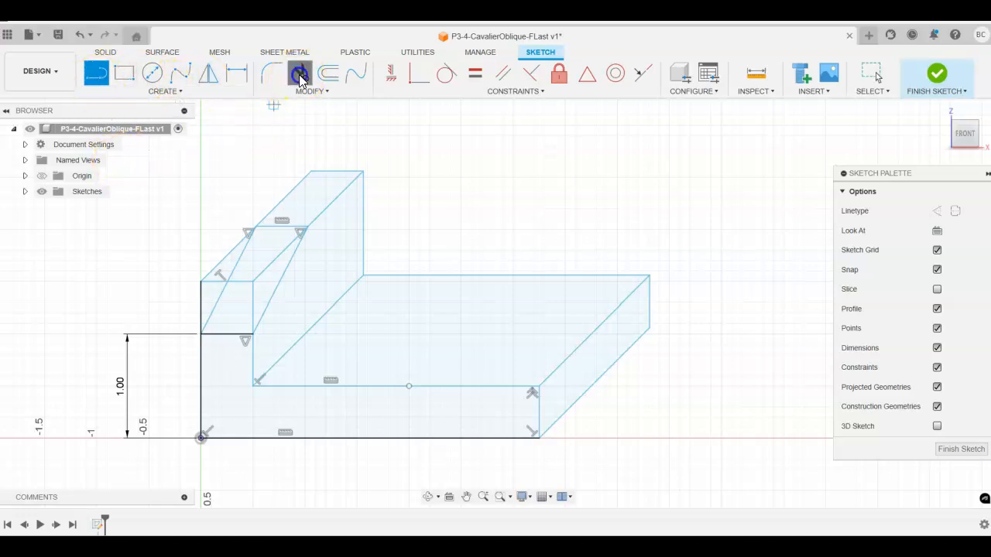
click(224, 260)
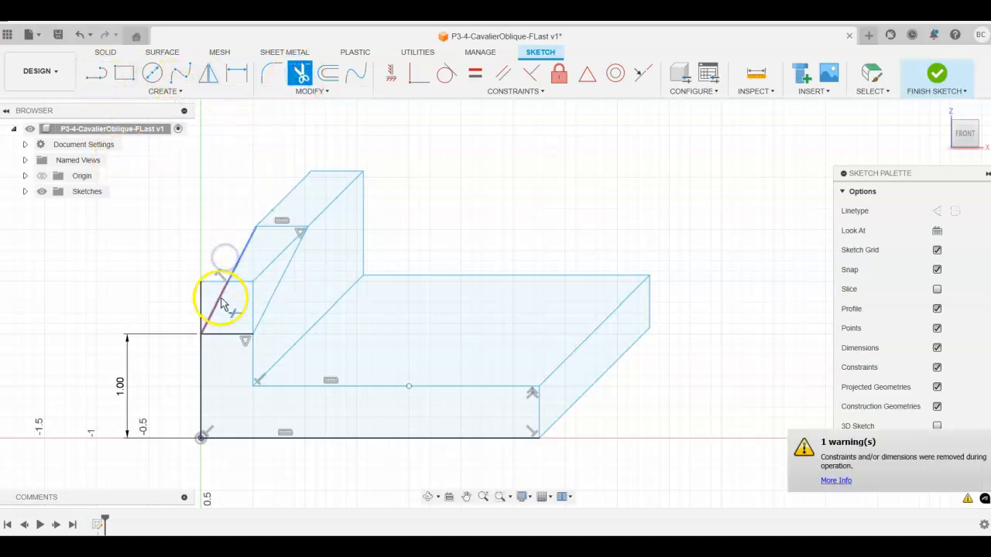
click(265, 276)
click(245, 283)
click(252, 297)
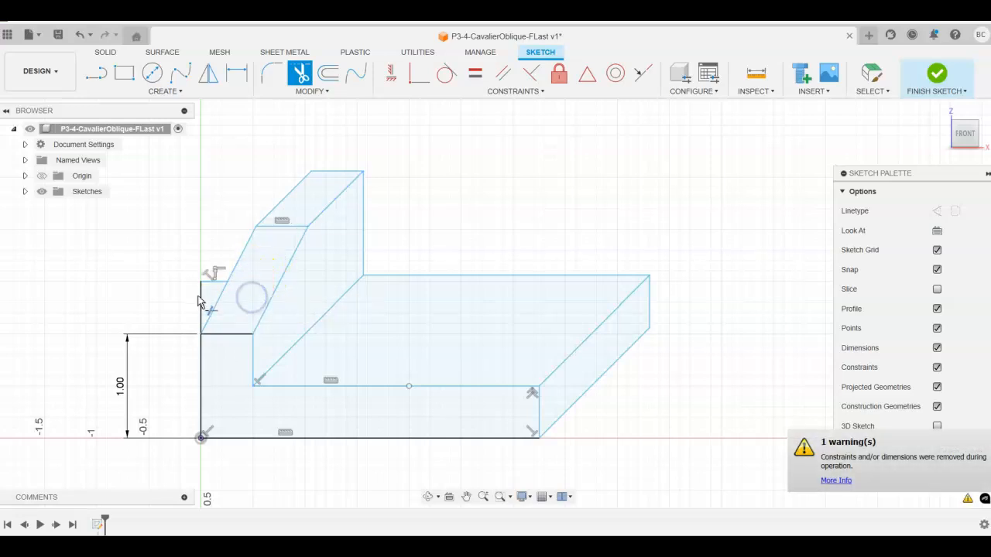
click(200, 298)
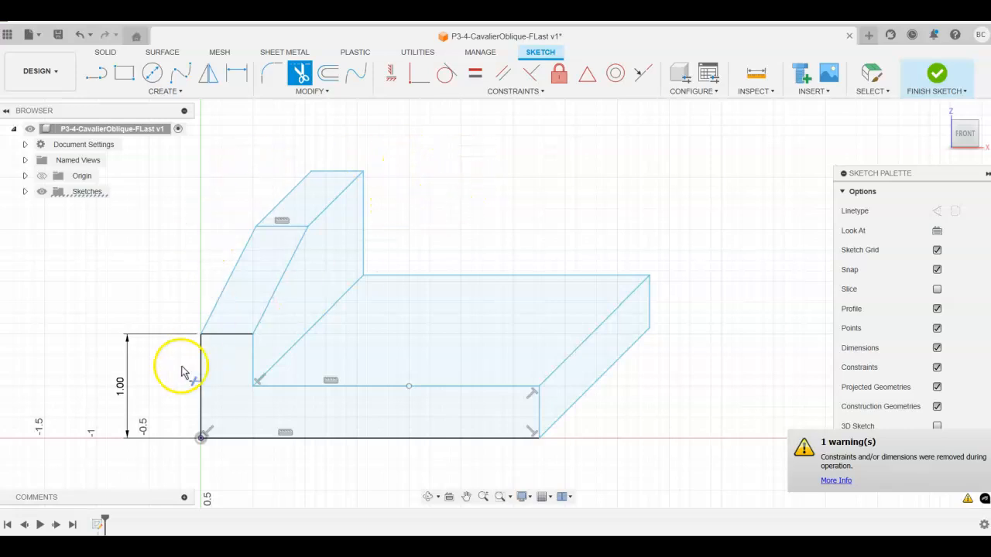
Delete the 1.00 height dimension beside the upright.
key(Escape)
click(128, 385)
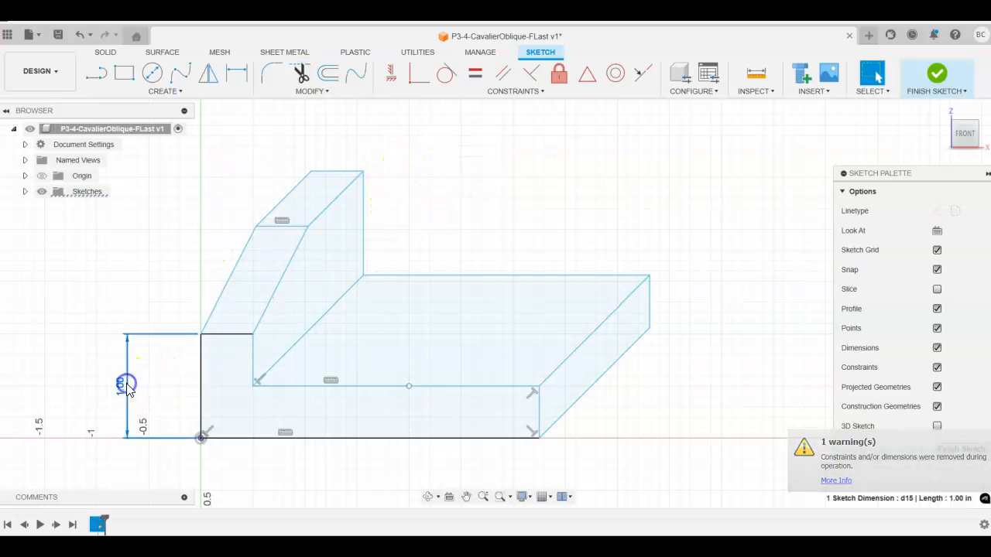
key(Delete)
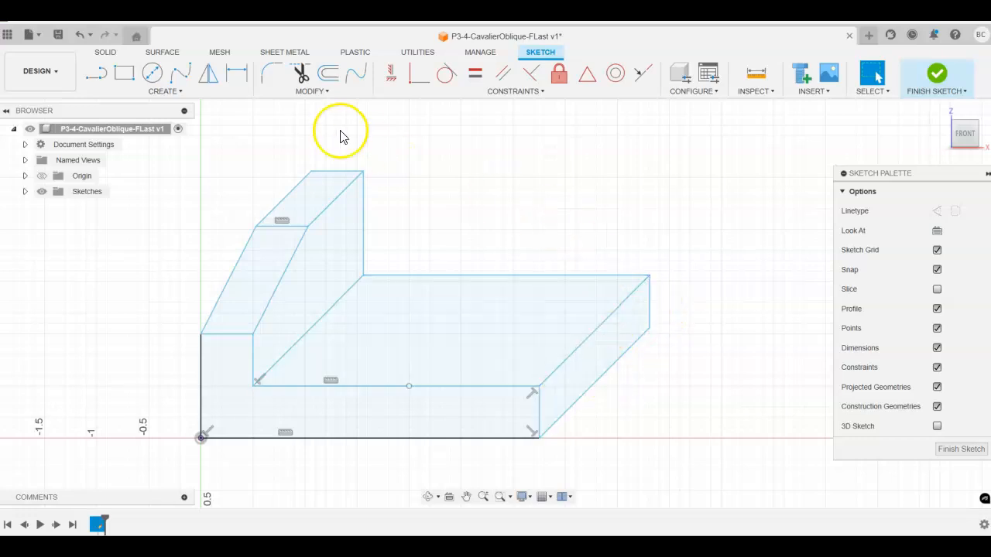
Draw a vertical line about 0.5 in long across the foot's end face, between its upper and lower receding edges.
click(97, 73)
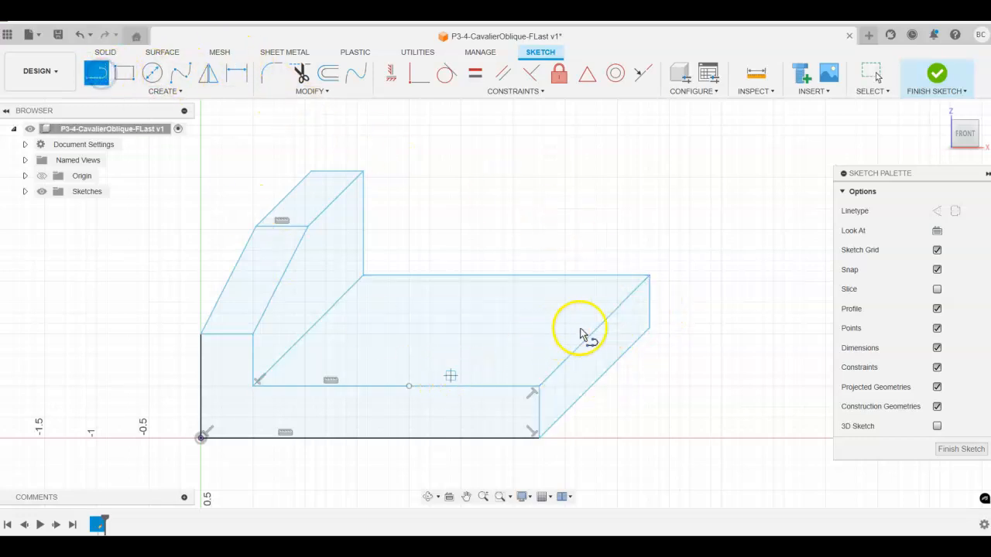
click(611, 313)
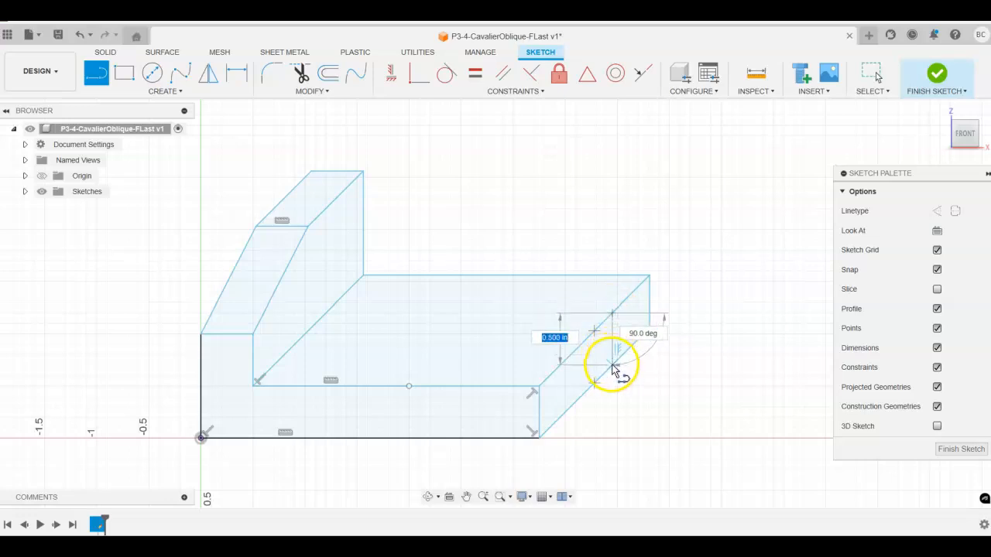
double_click(611, 364)
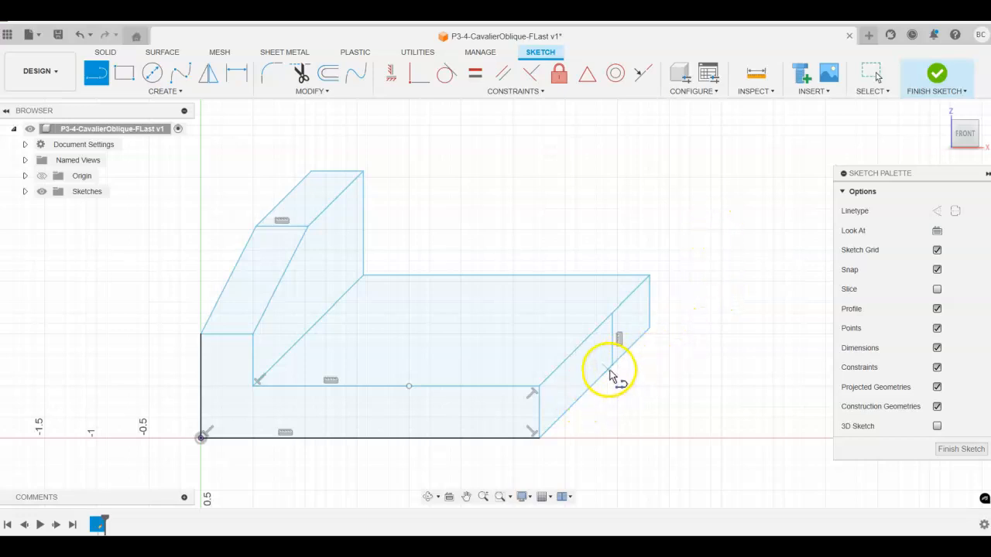
Dimension the vertical line's lower endpoint 1 in from the foot's lower front corner, aligned with the receding edge.
click(236, 78)
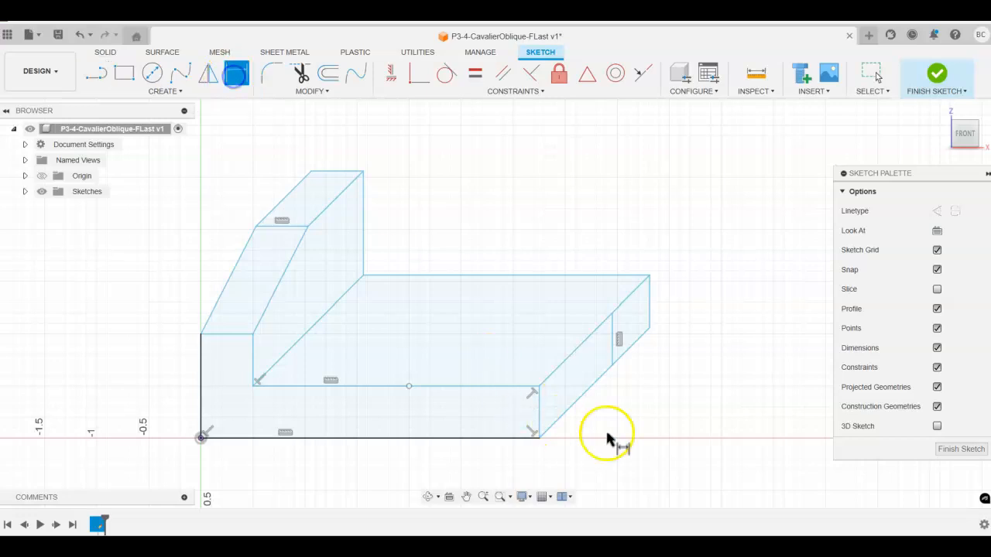
click(611, 364)
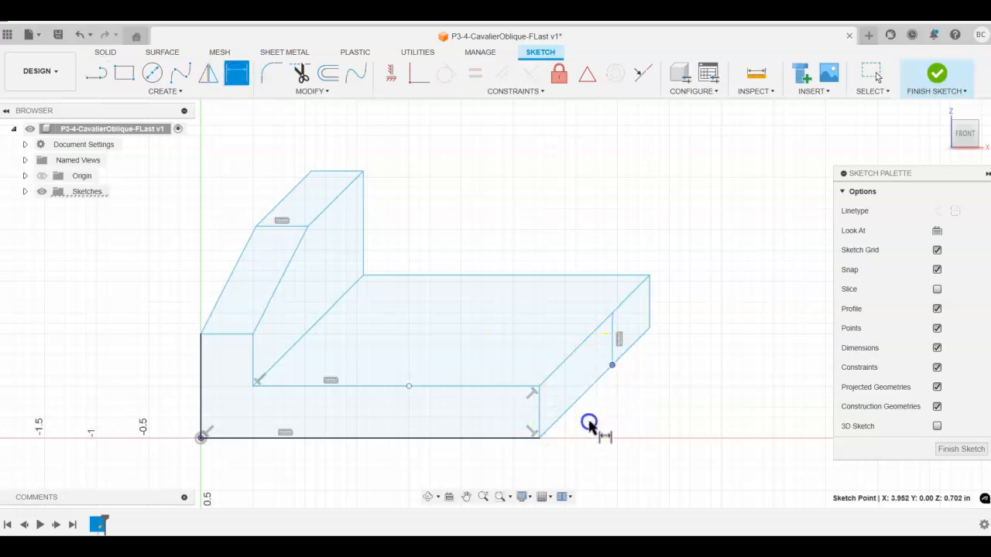
click(537, 438)
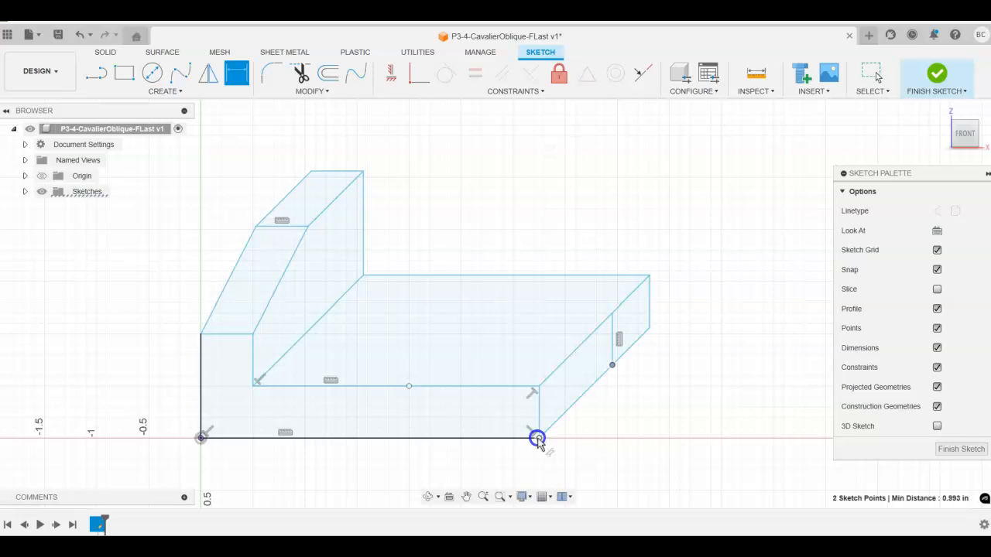
click(609, 438)
text(1)
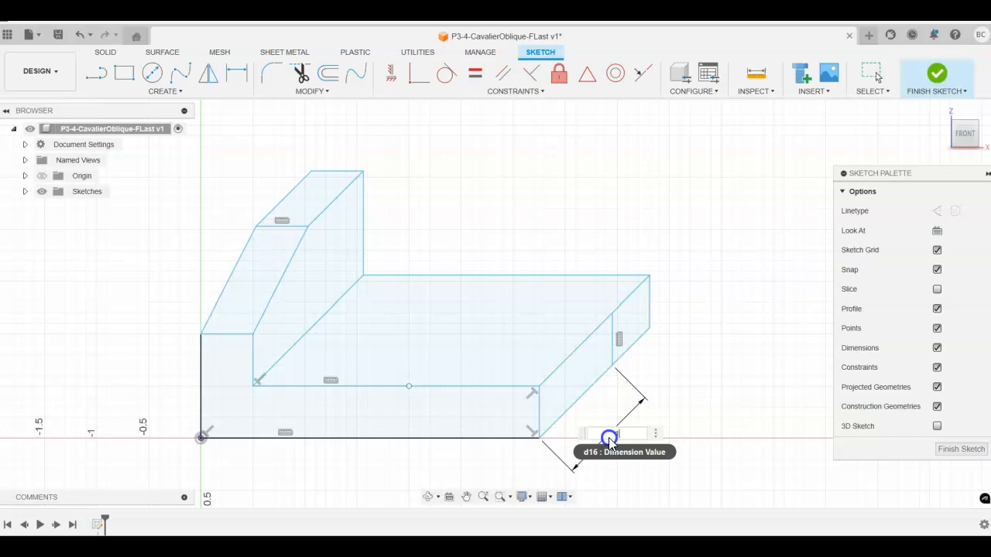
key(Return)
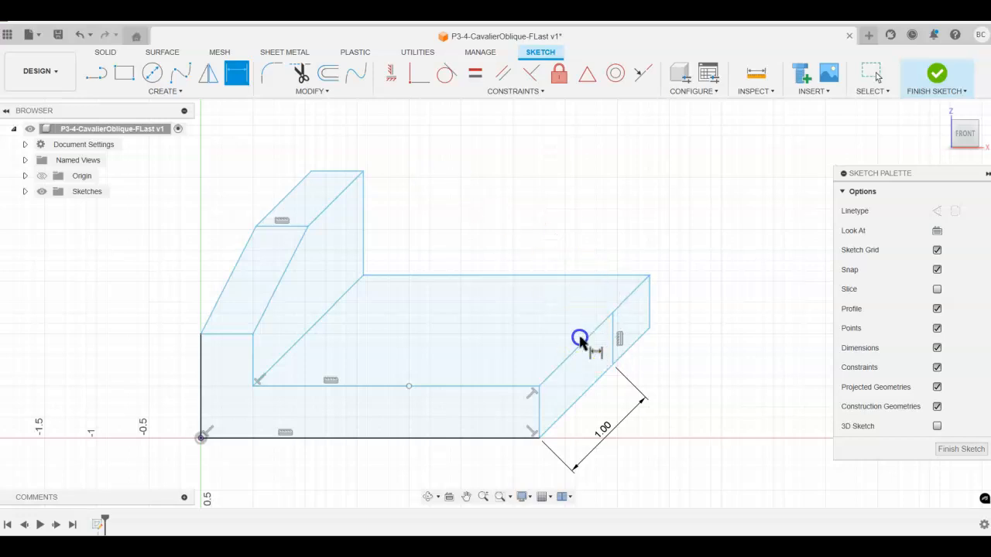
Draw a horizontal line from the foot's lower back corner inward past the end face, ending freely within the foot's top face.
click(99, 76)
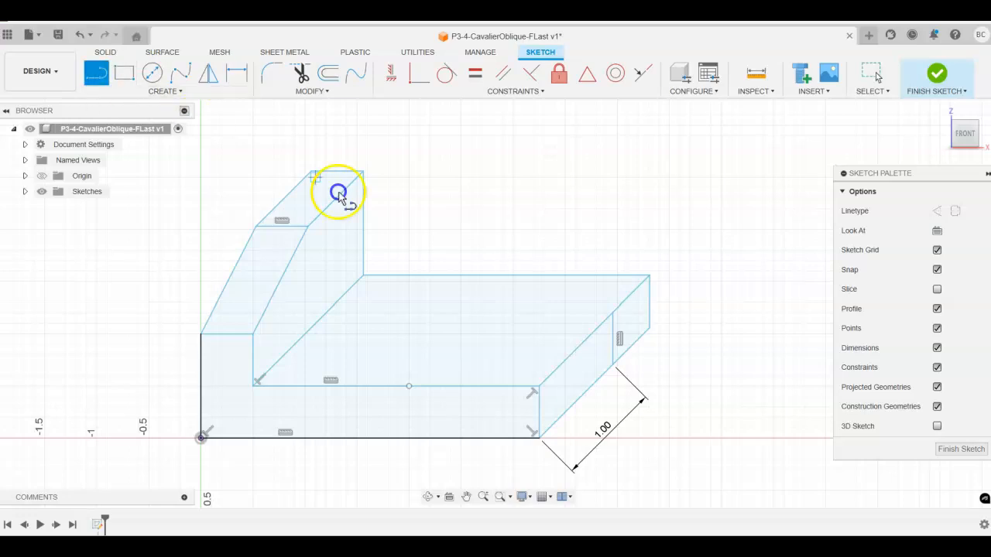
click(649, 329)
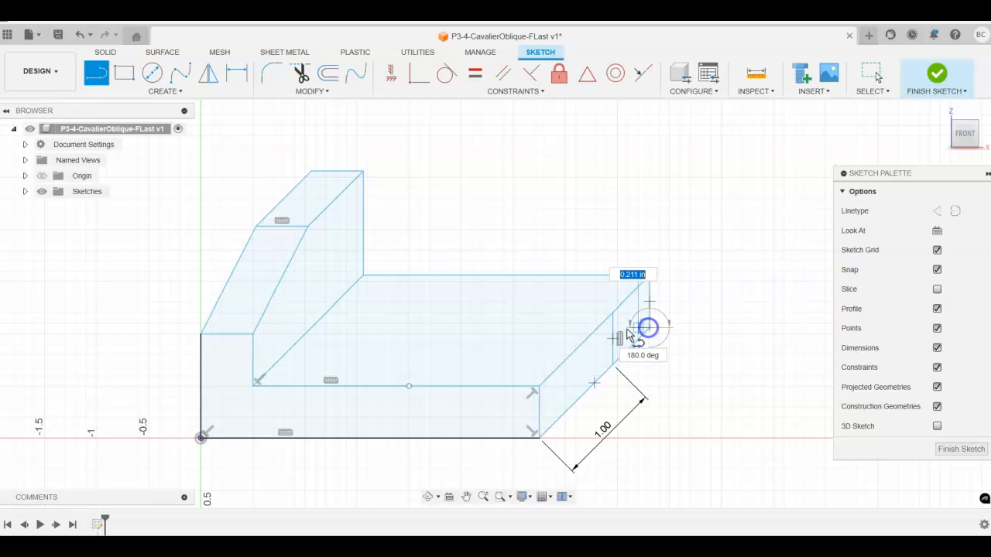
click(565, 330)
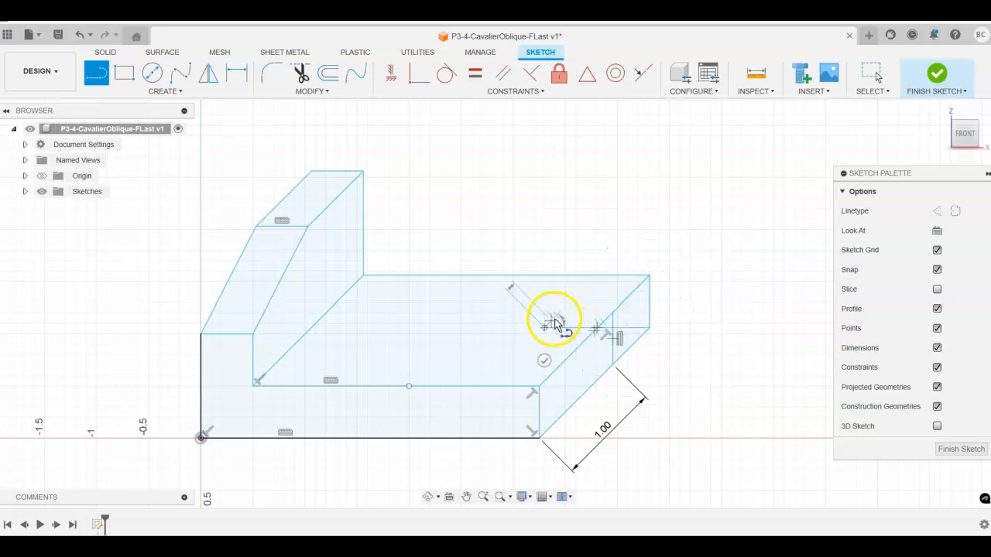
right_click(589, 222)
click(634, 220)
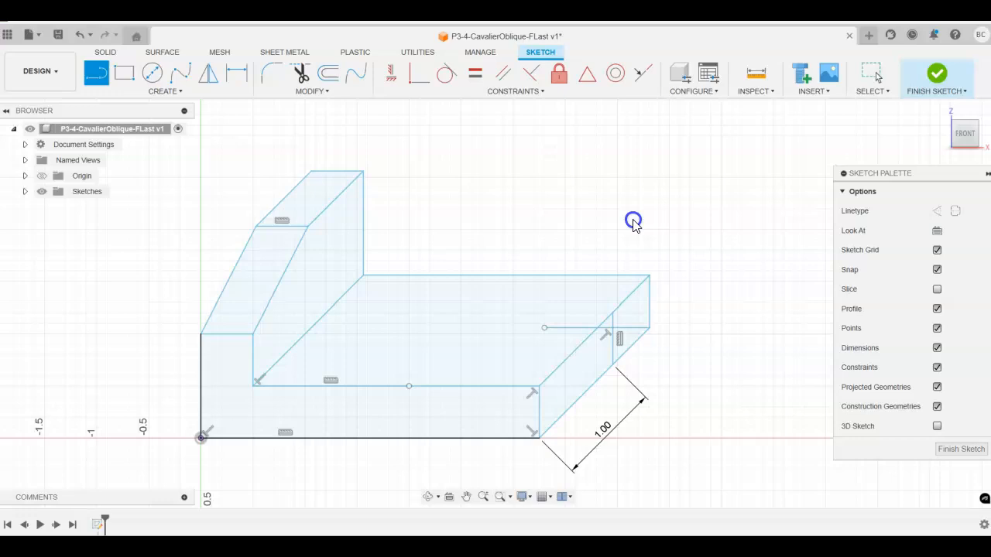
right_click(578, 194)
click(579, 155)
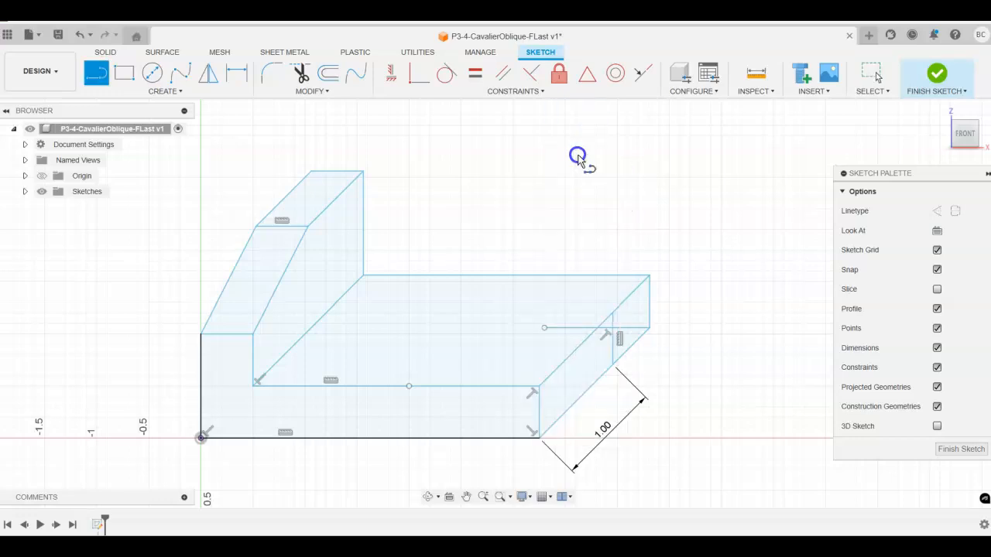
Draw a 0.5 in vertical line down from the foot's upper back edge and dimension it 0.25 in from the back end edge.
click(578, 276)
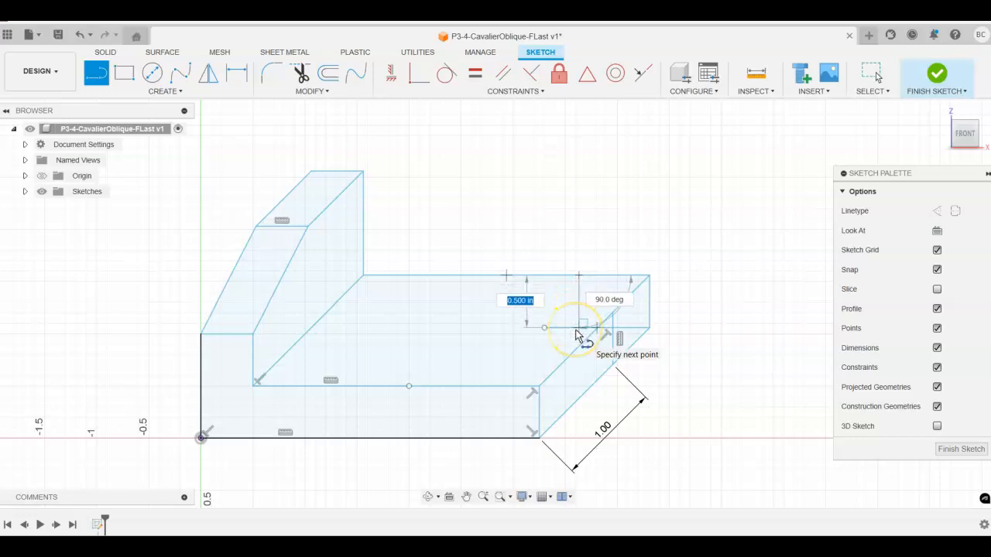
double_click(579, 328)
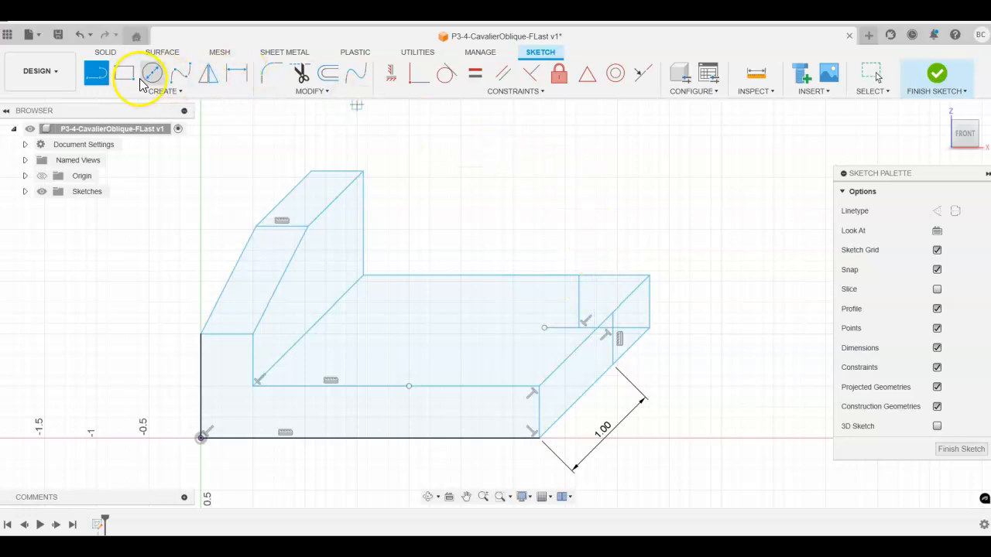
click(237, 74)
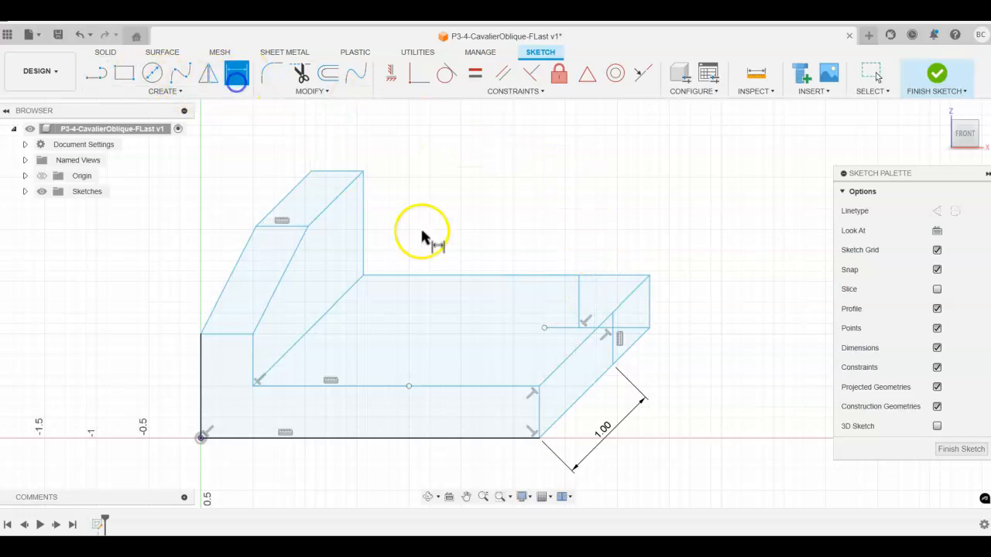
click(579, 300)
click(648, 306)
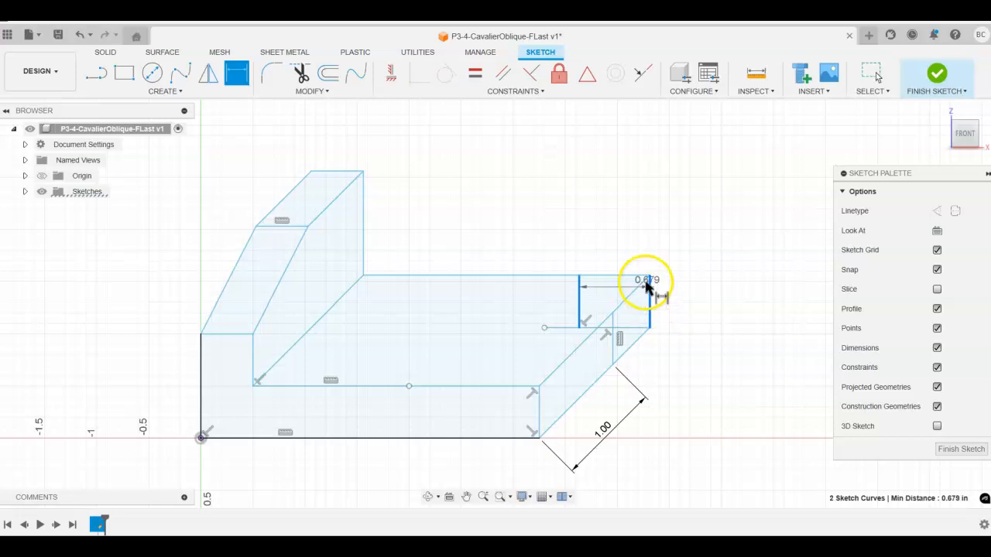
click(630, 238)
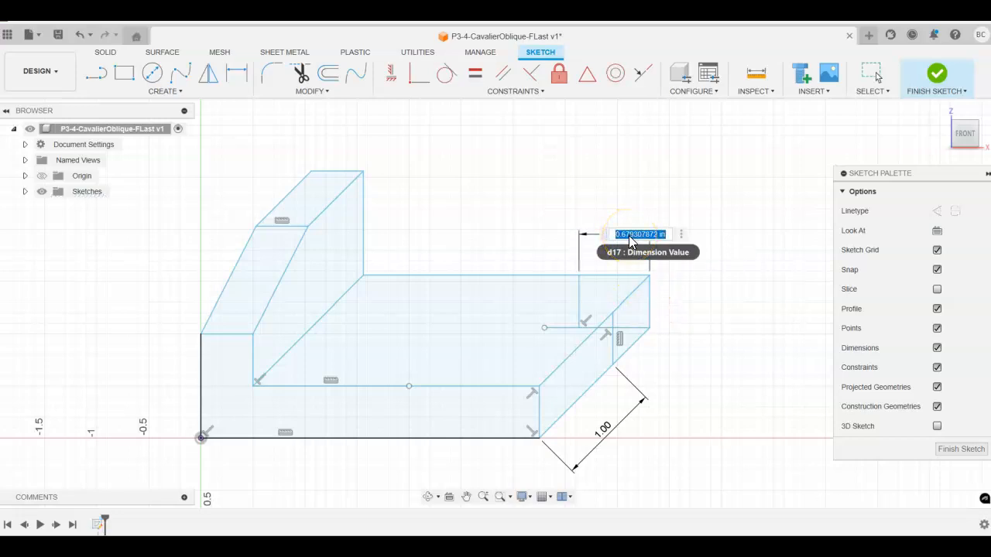
text(.25)
key(Return)
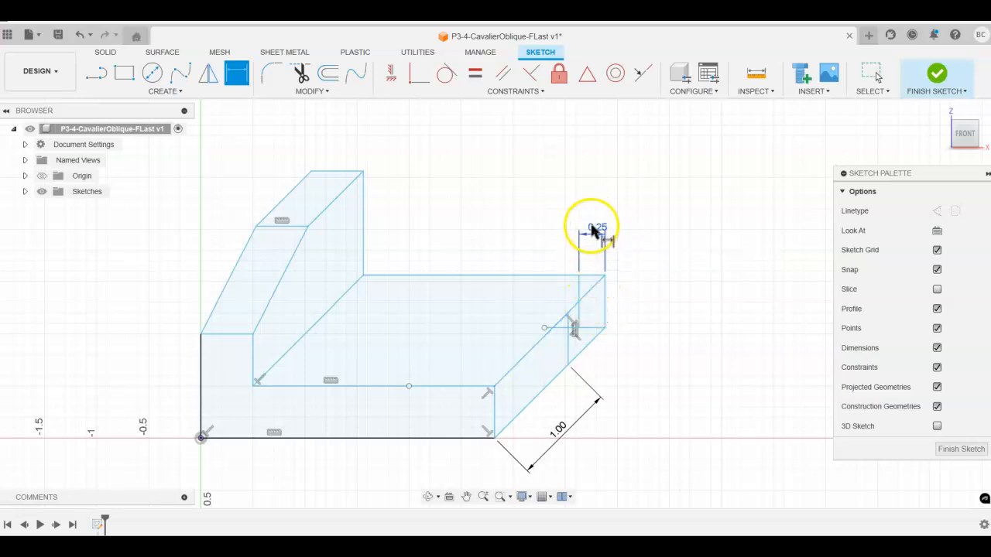
Dimension the foot's bottom front edge at 3.25 in.
click(343, 440)
click(346, 471)
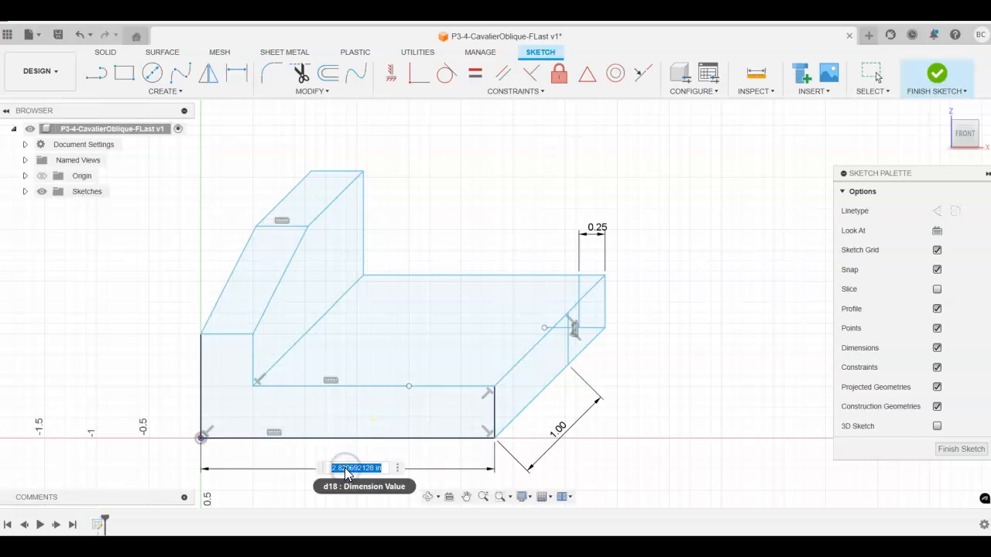
text(3.25)
key(Return)
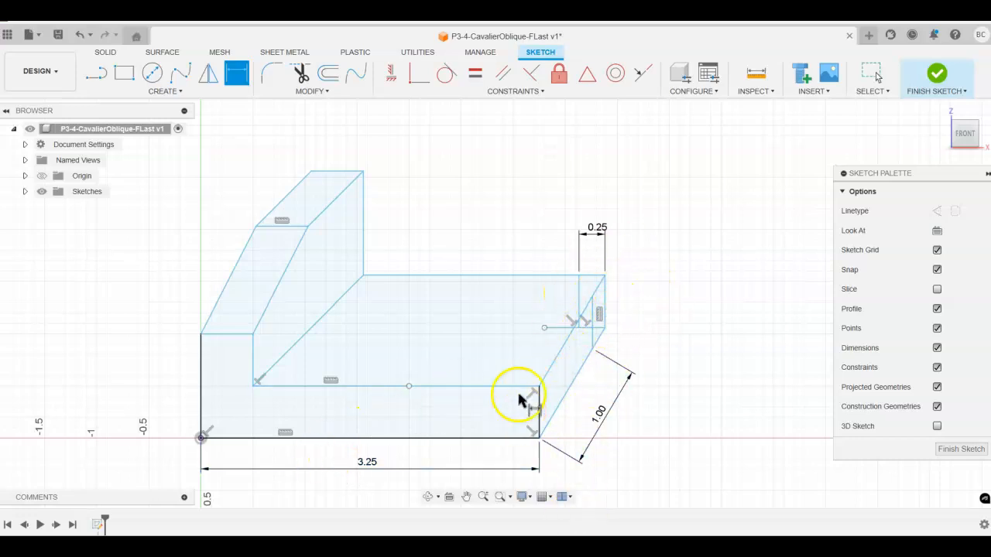
Undo the bottom edge dimension and the 0.25 in value, and delete the vertical line's remaining offset dimension.
click(78, 35)
click(78, 35)
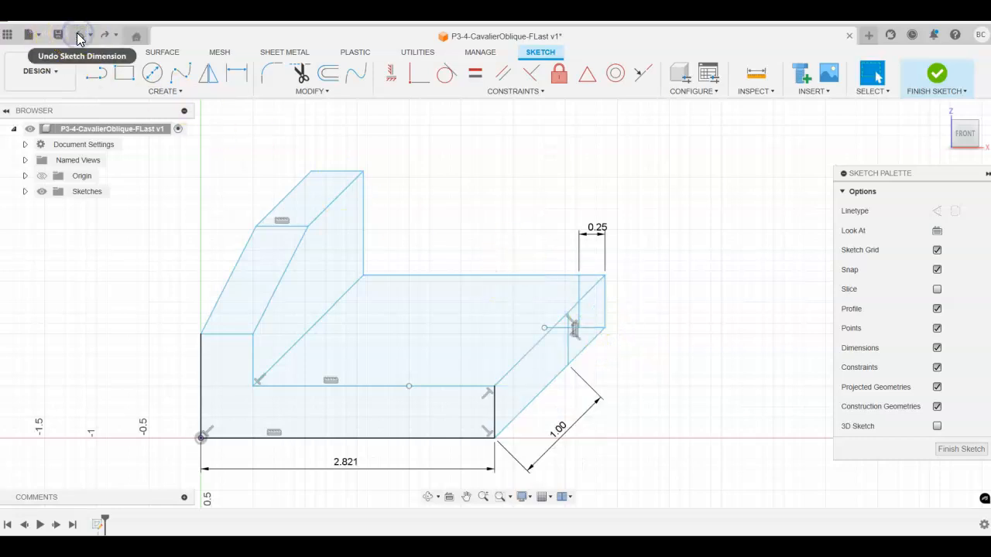
click(78, 35)
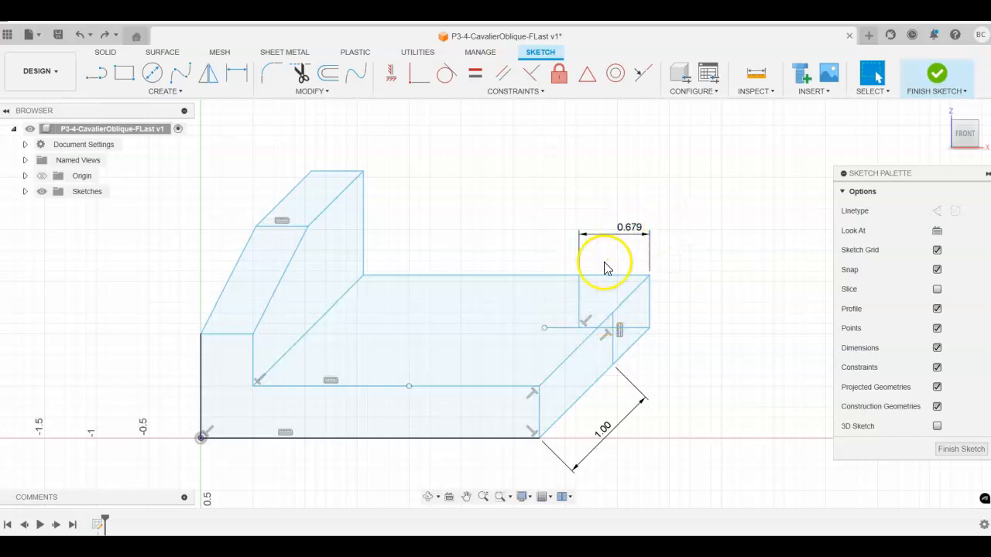
click(632, 231)
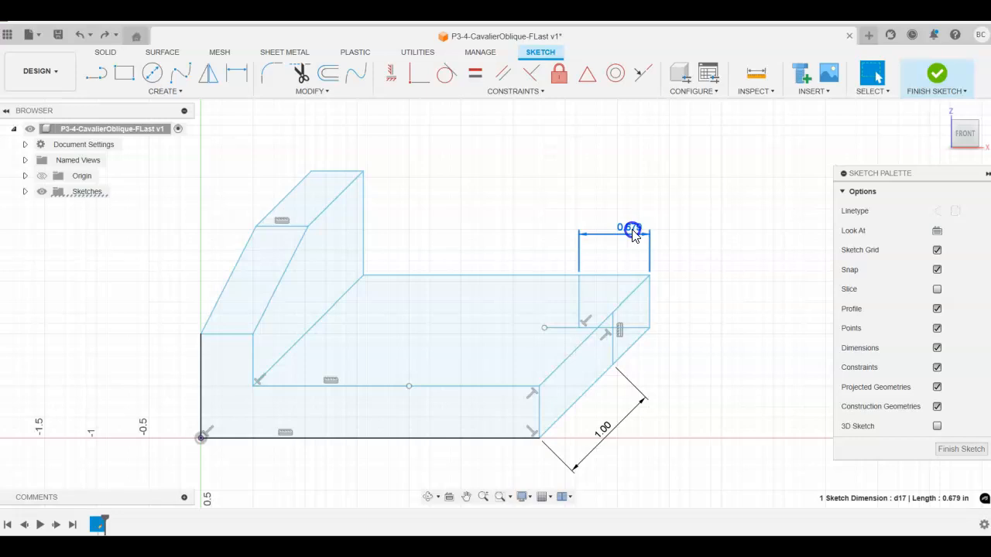
key(Delete)
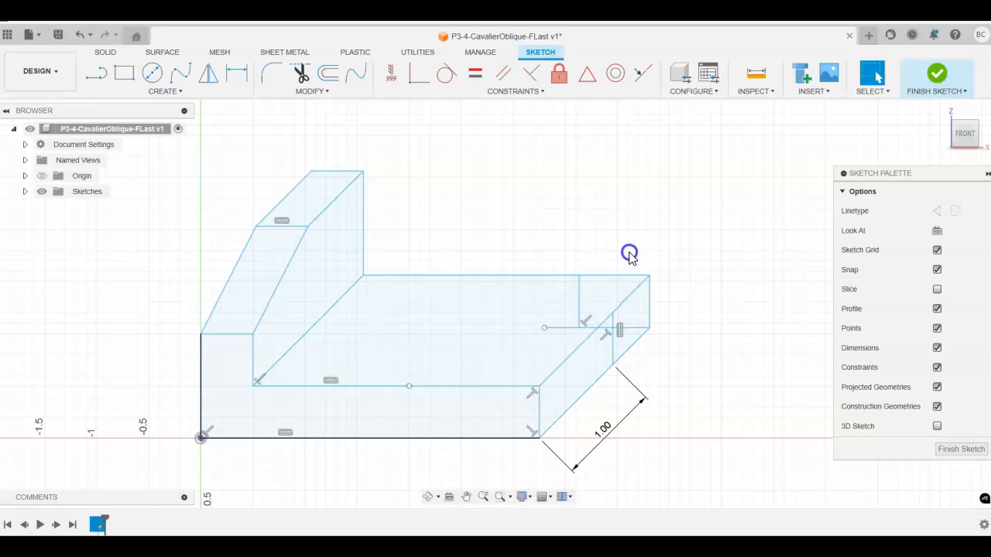
Draw a second 0.5 in vertical line from the foot's upper back edge to the horizontal line, nearer the back end edge.
click(93, 76)
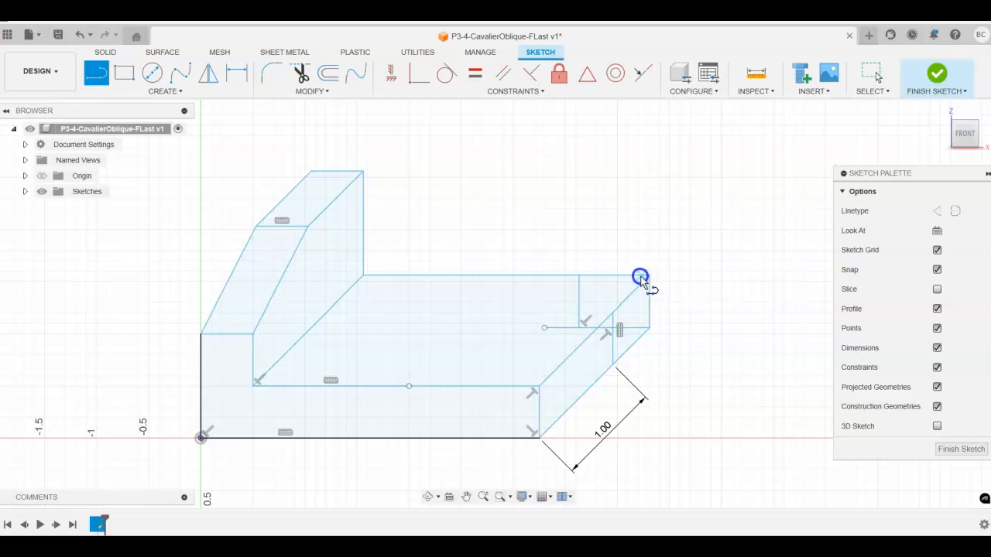
click(618, 277)
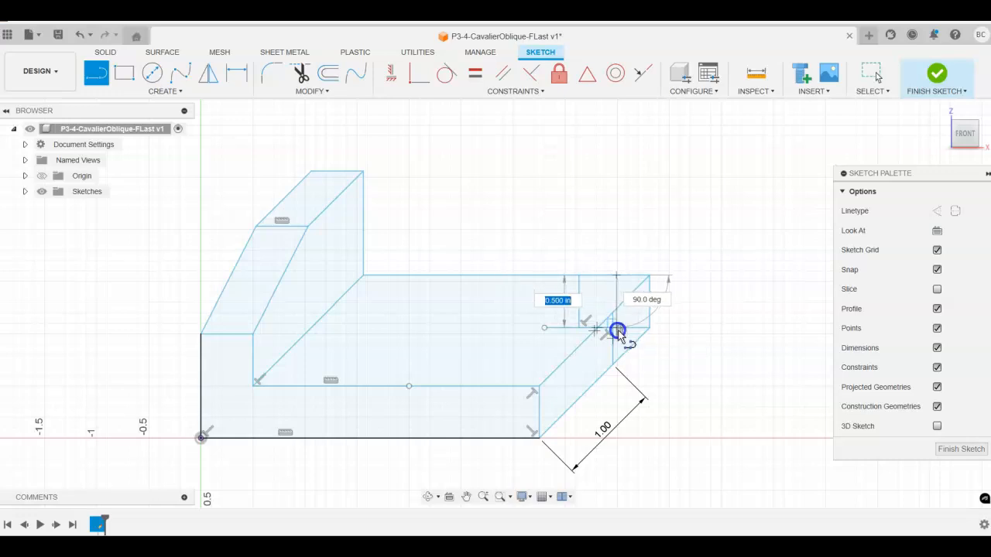
double_click(617, 329)
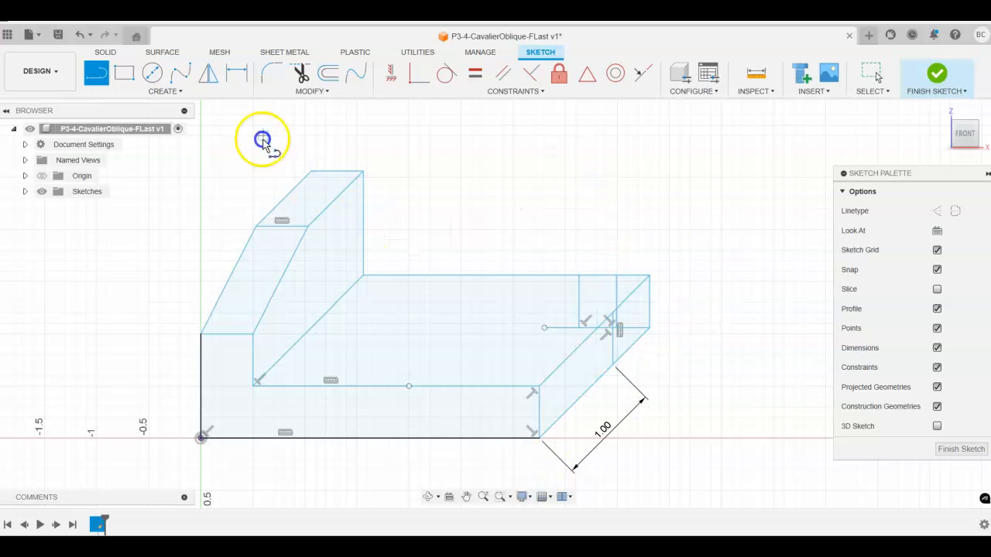
Draw a 1.5 in vertical line down from the upright's upper back corner above the bevel, and extend the foot's lower horizontal line to meet it.
click(276, 209)
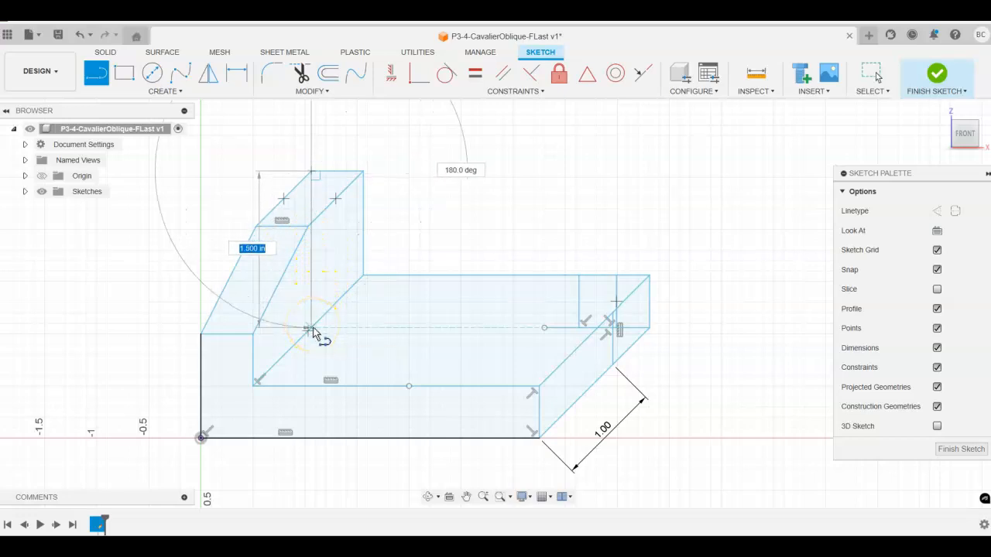
click(311, 329)
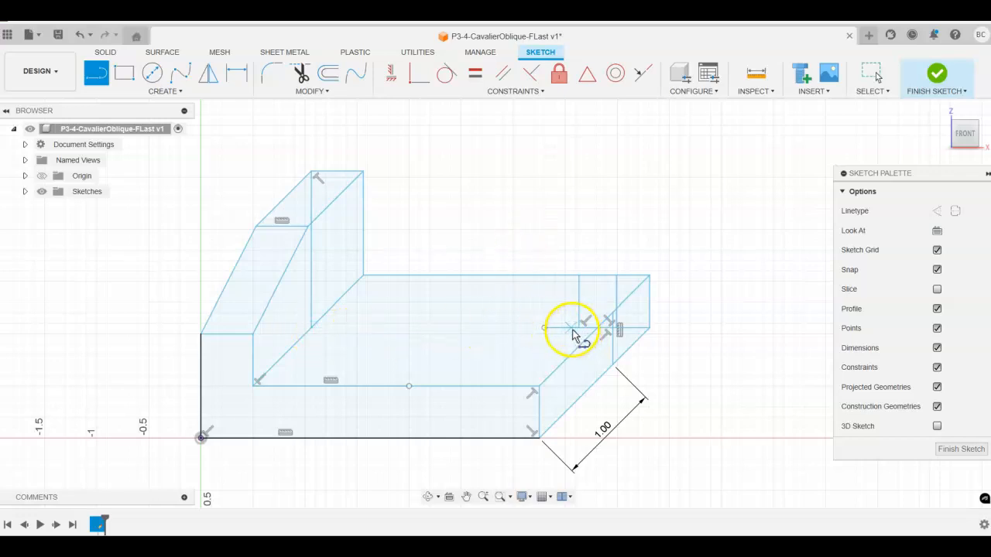
click(329, 98)
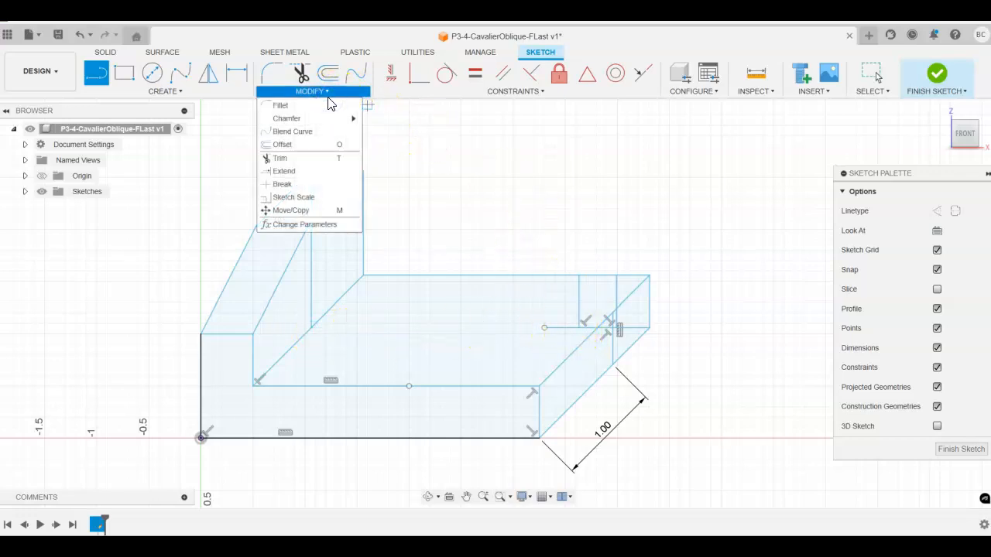
click(284, 173)
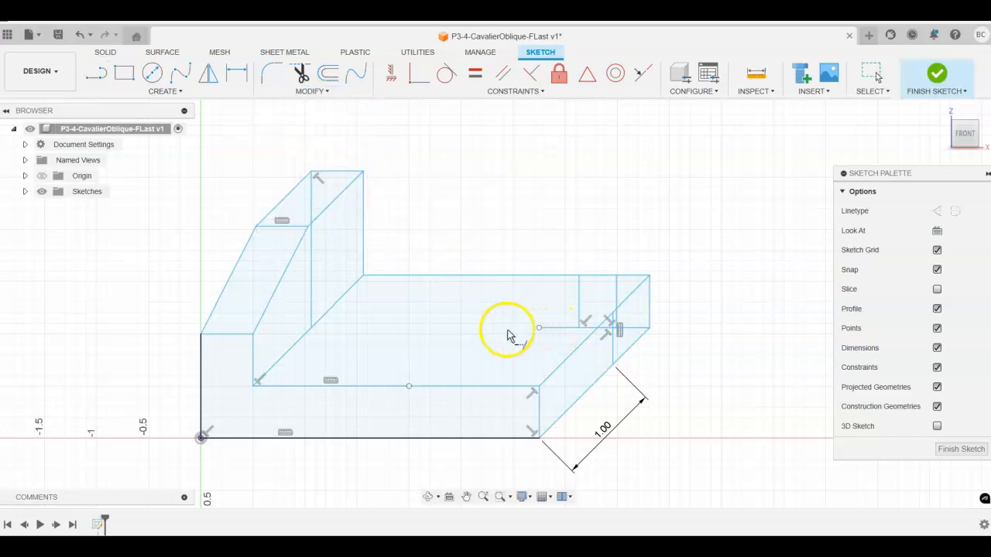
click(545, 332)
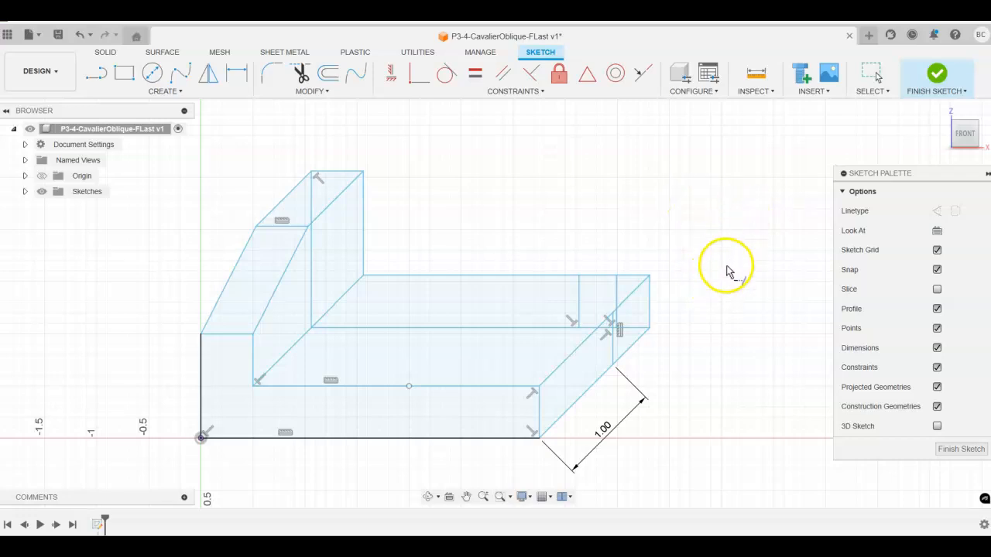
Dimension the extended horizontal line through the foot at 3.25 in.
click(231, 80)
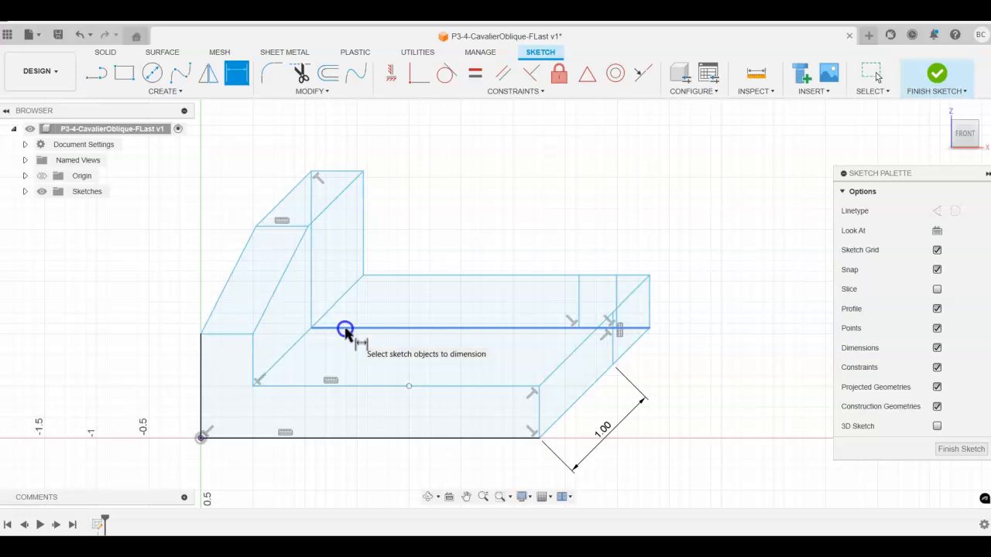
click(345, 330)
click(365, 356)
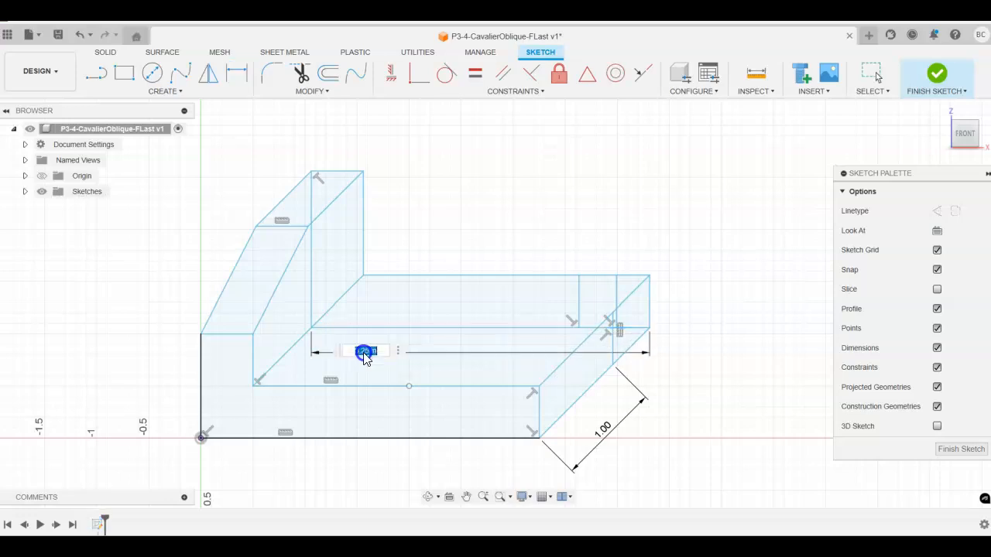
key(Return)
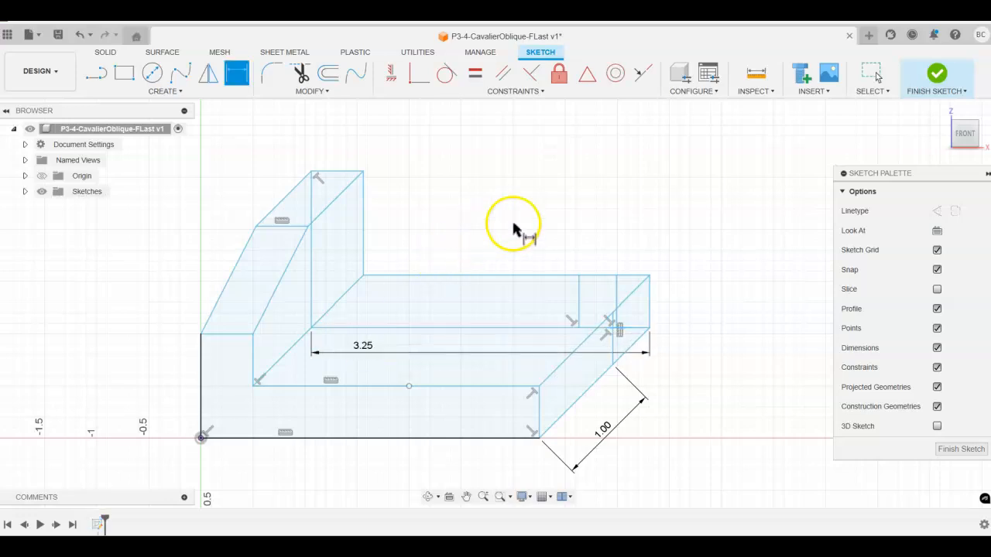
Dimension the second vertical line 0.25 in from the foot's back end edge.
click(620, 288)
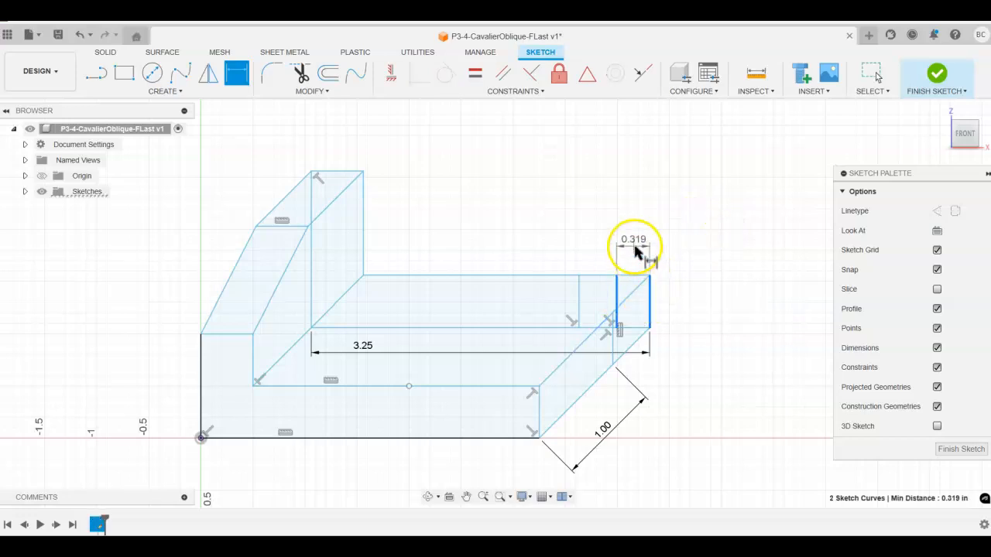
click(639, 248)
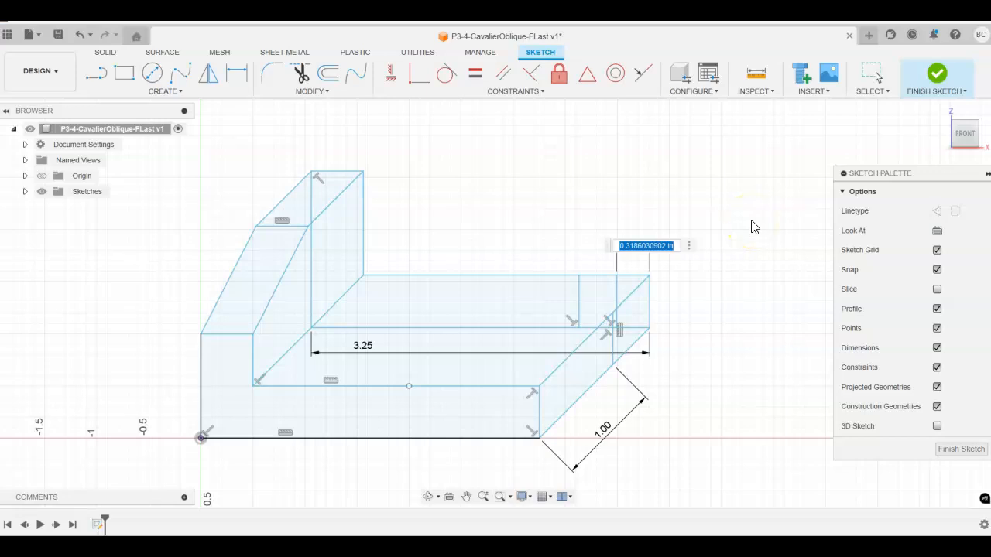
text(25)
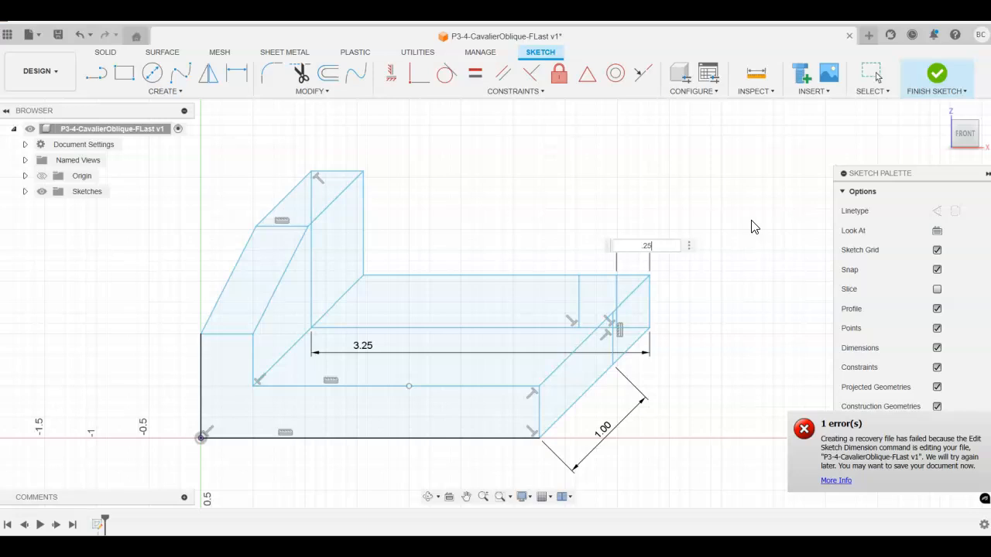
click(761, 262)
mouse_move(701, 346)
mouse_down()
mouse_move(696, 264)
mouse_move(685, 257)
mouse_move(704, 297)
mouse_up()
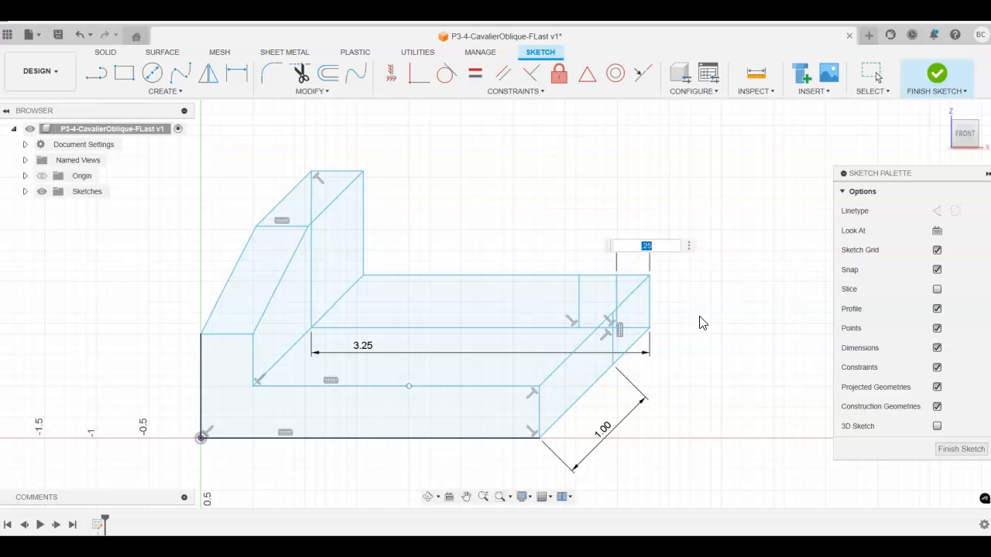
key(Escape)
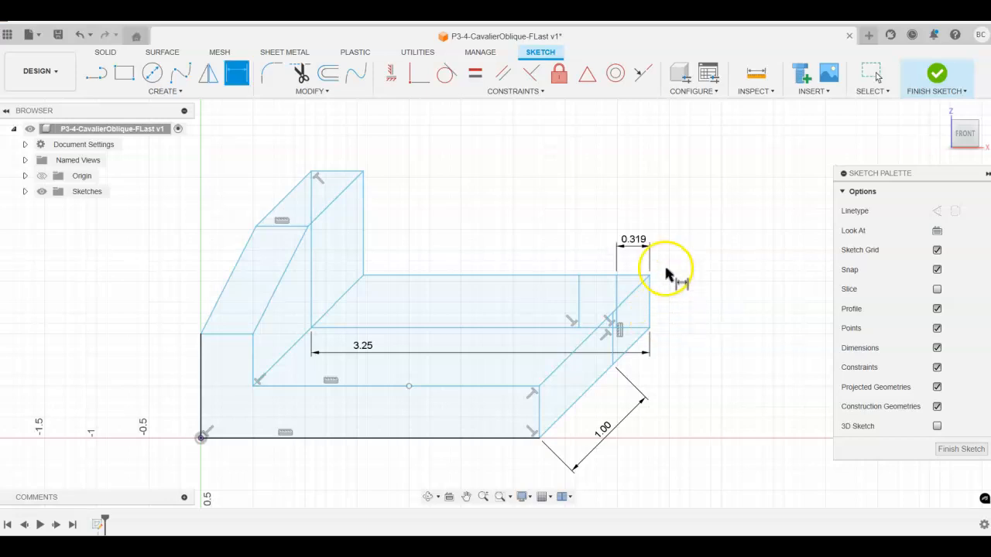
click(631, 238)
text(.25)
key(Return)
click(633, 329)
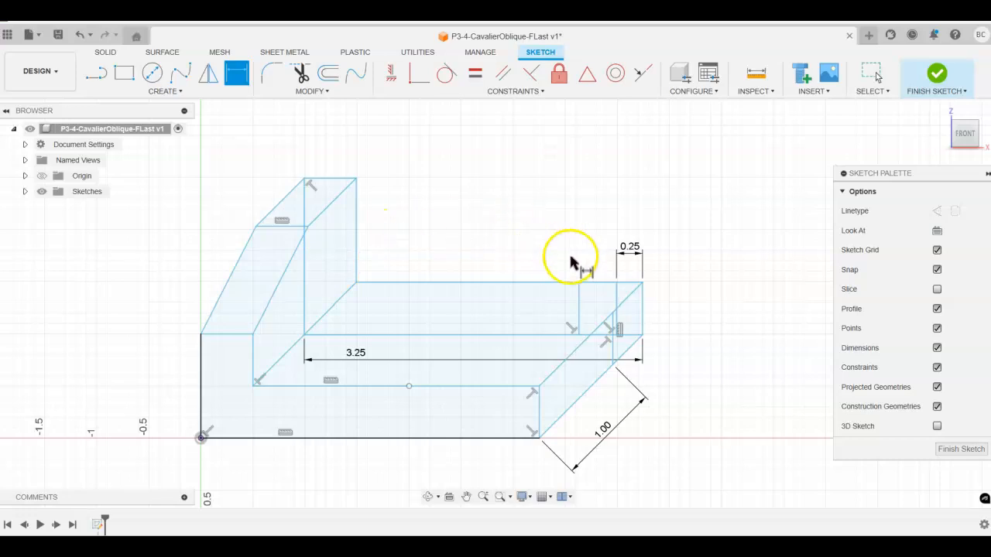
Delete the undimensioned vertical line between the foot's upper back edge and the 3.25 in horizontal line.
click(578, 306)
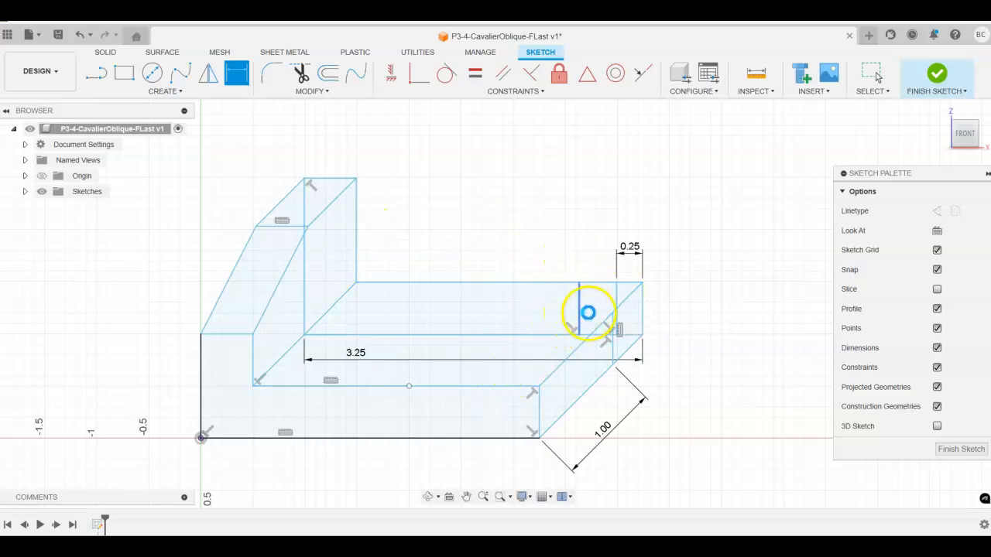
key(Escape)
click(579, 304)
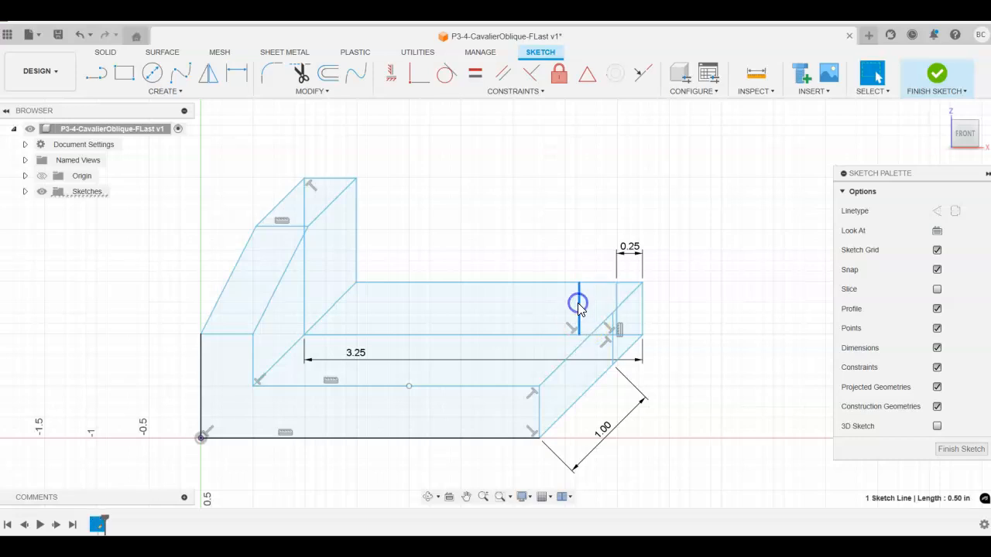
click(531, 336)
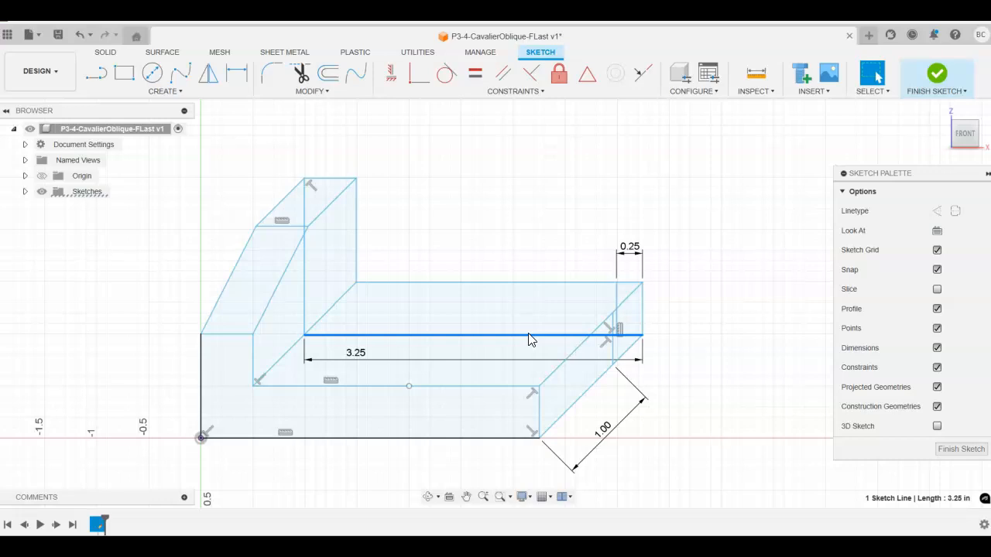
click(702, 302)
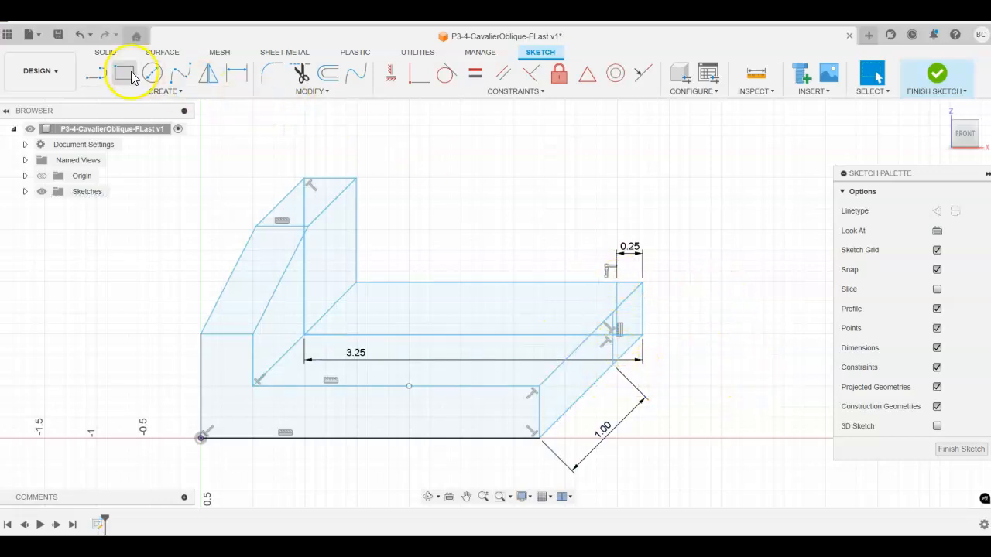
Draw two short slanted lines joining the upper ends and the lower ends of the back and end-face vertical lines.
click(94, 73)
click(616, 285)
scroll(613, 323, down, 2)
scroll(610, 319, up, 5)
click(611, 310)
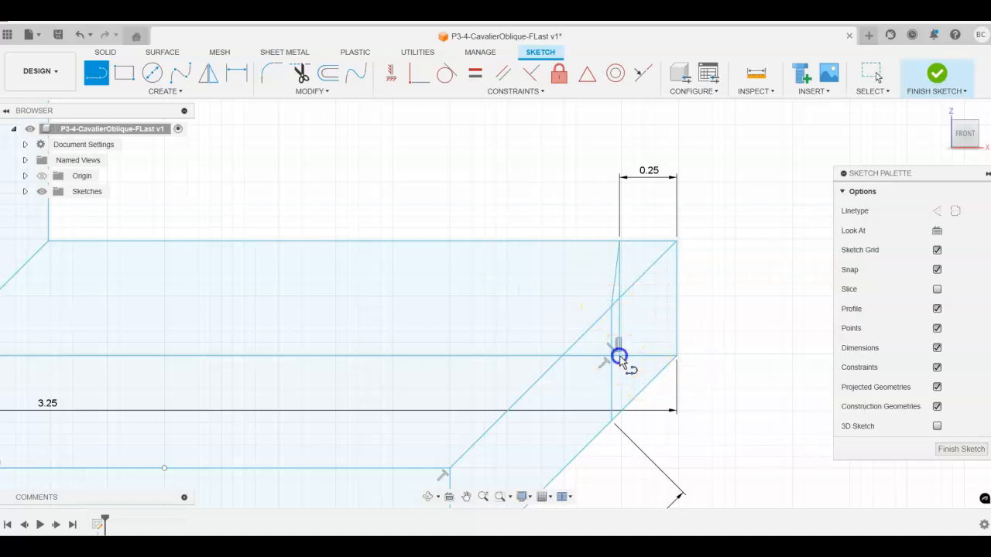
click(612, 421)
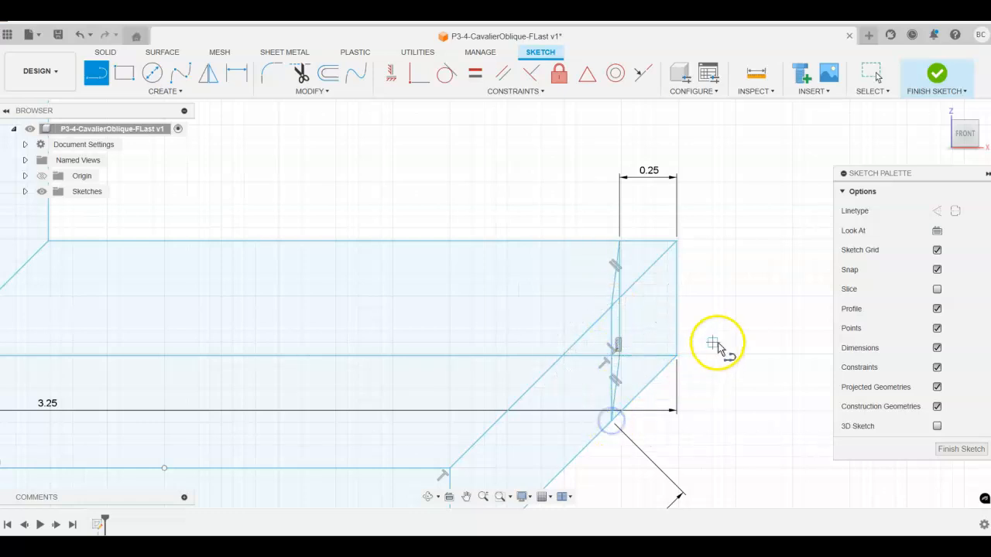
Trim the foot's original upper back corner beyond the angled cut, including its vertical end edge and the leftover receding line segments.
scroll(726, 322, down, 1)
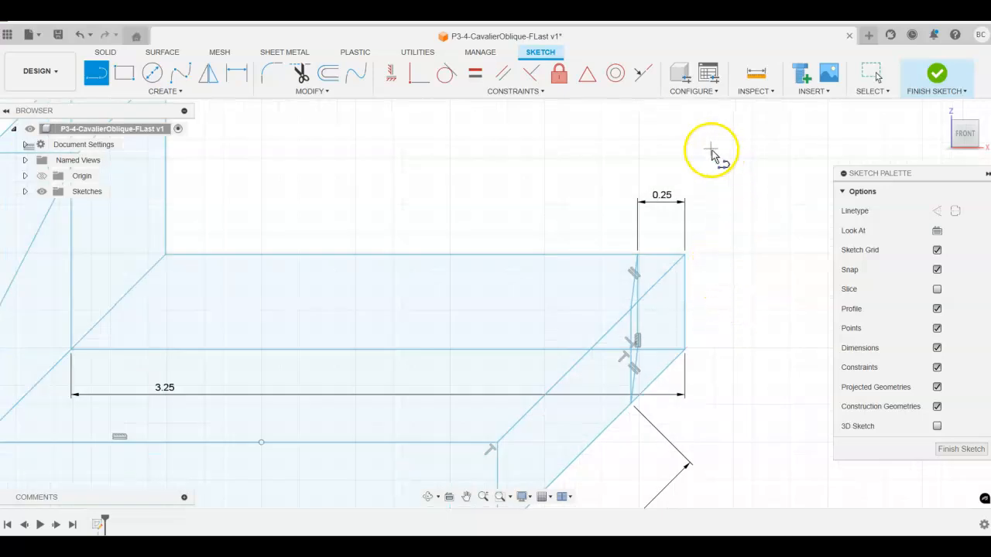
click(302, 73)
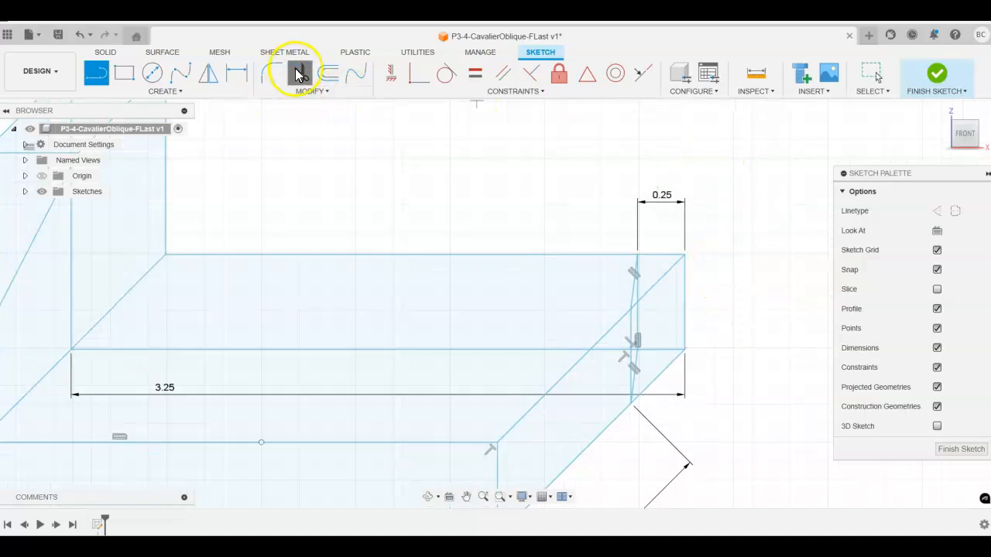
click(669, 279)
click(685, 281)
scroll(635, 310, down, 2)
scroll(635, 309, up, 5)
scroll(633, 308, down, 5)
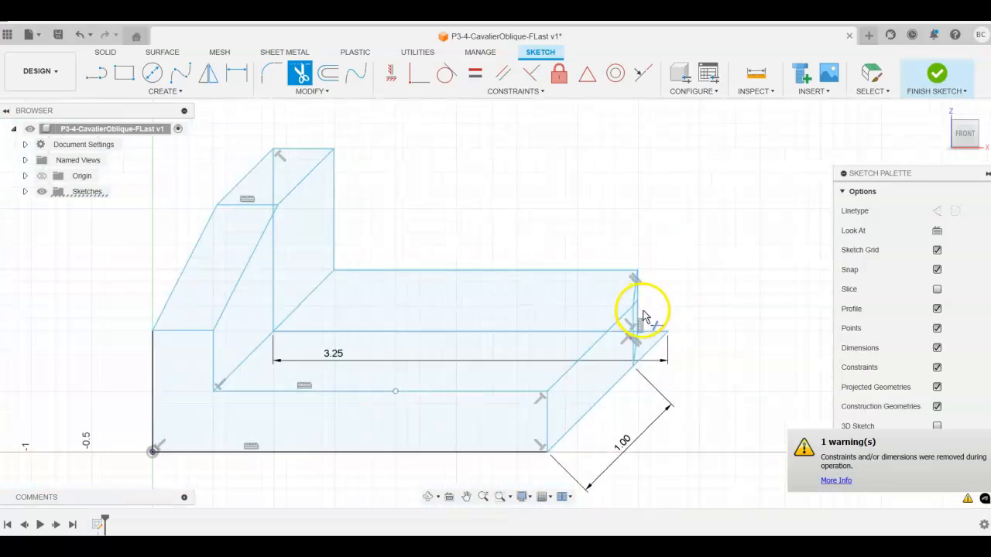
scroll(643, 313, up, 5)
click(636, 296)
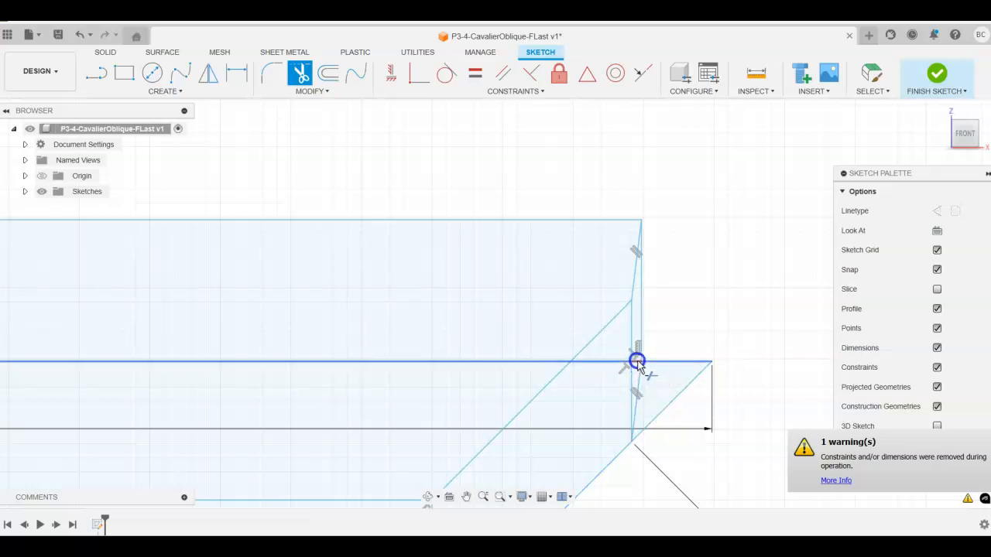
Trim the horizontal line and the lower receding edge where they extend past the angled cut.
click(669, 362)
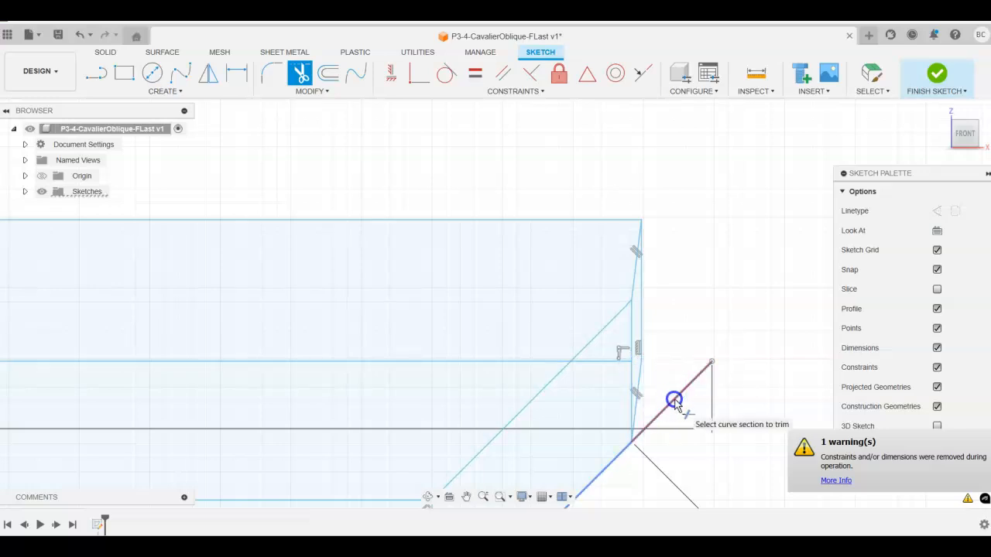
click(674, 398)
scroll(713, 393, up, 3)
scroll(713, 393, down, 3)
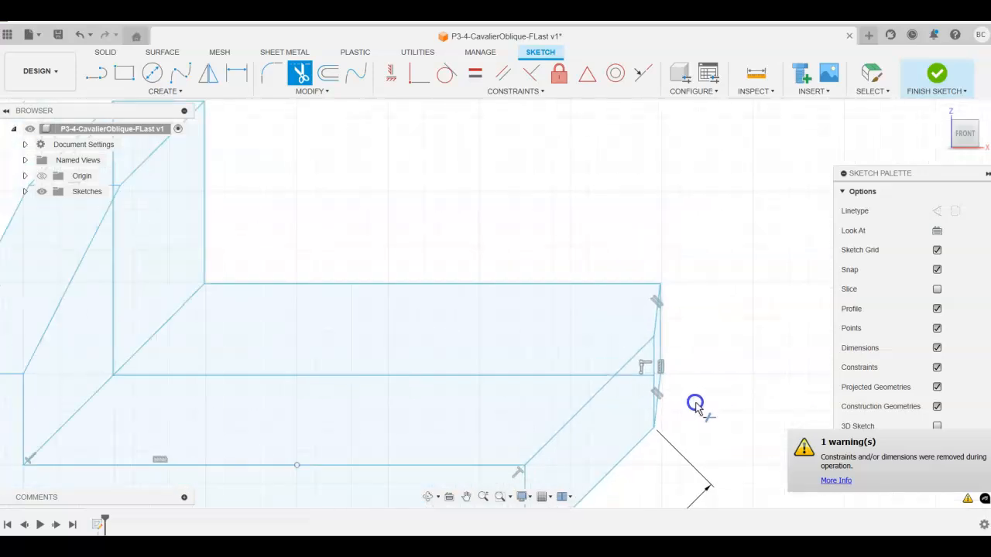
Trim away the remaining horizontal hidden line running across the foot's top face.
scroll(699, 377, up, 2)
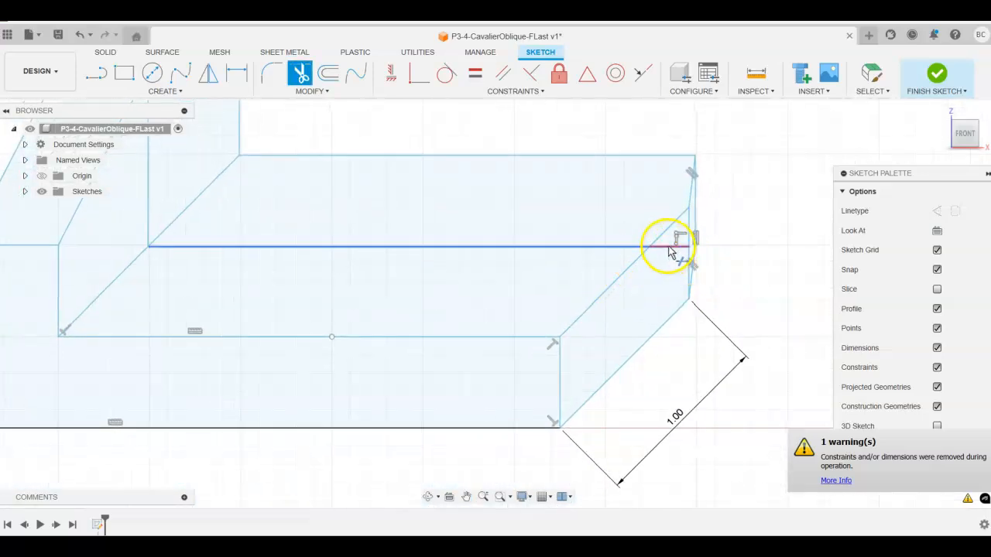
click(509, 255)
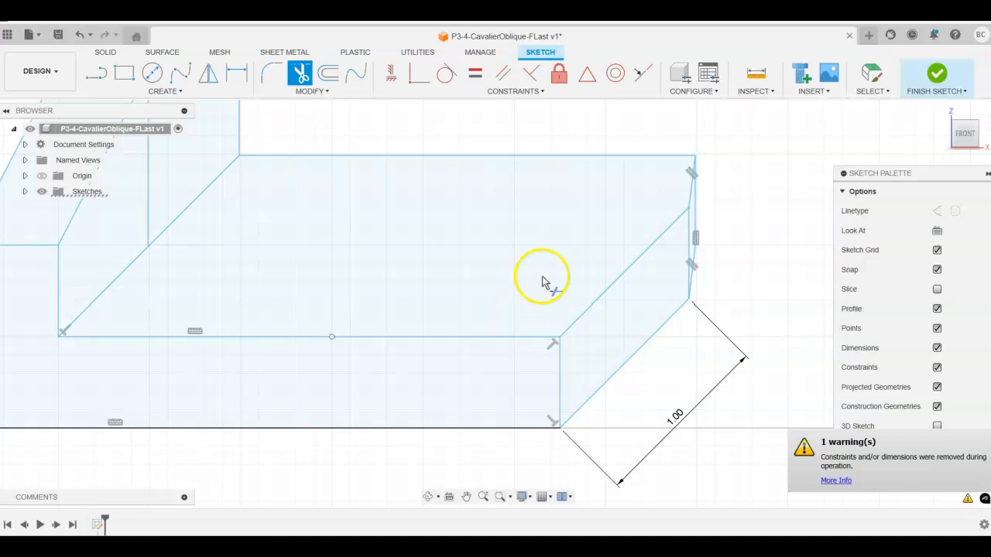
scroll(500, 250, up, 2)
scroll(484, 226, down, 3)
scroll(485, 226, down, 2)
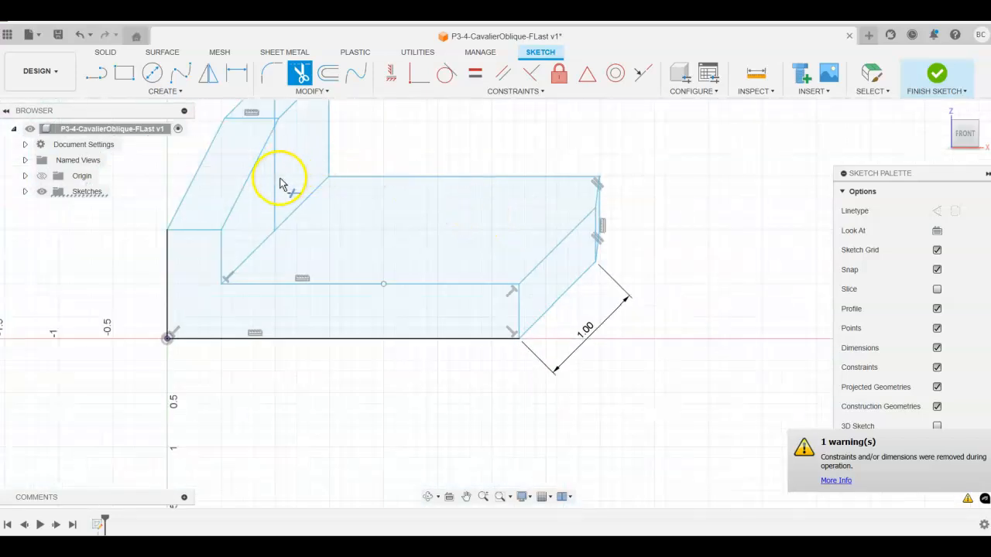
Trim away the hidden vertical line inside the upright, including its short leftover stub at the bevel edge.
mouse_move(413, 148)
middle_down()
mouse_move(440, 136)
mouse_move(511, 259)
middle_up()
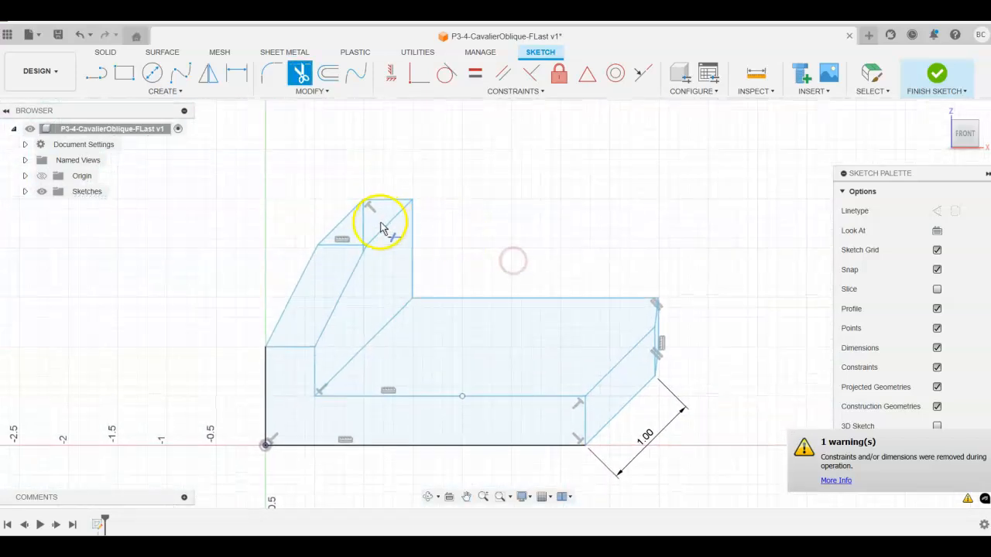
scroll(362, 250, down, 2)
scroll(362, 249, up, 5)
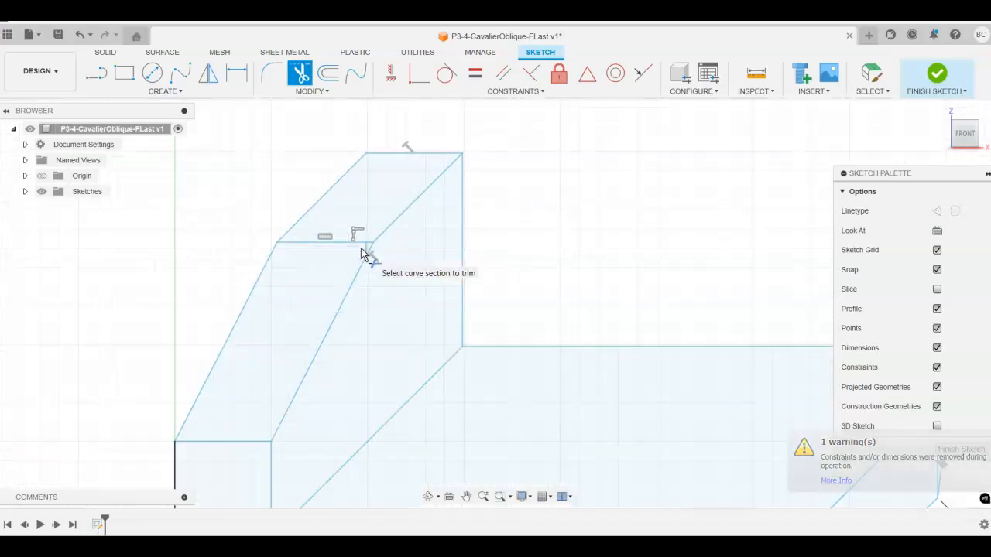
click(370, 252)
scroll(414, 164, down, 2)
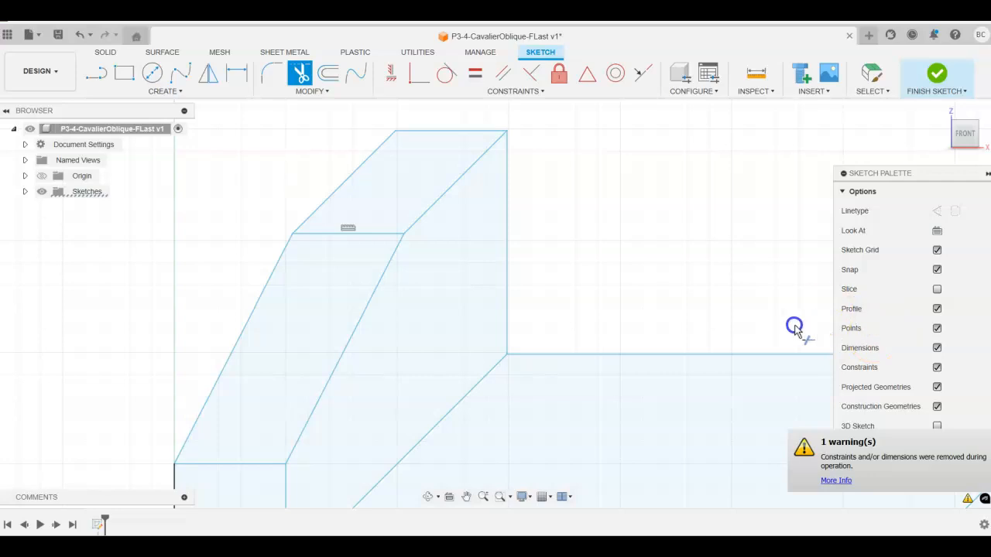
scroll(770, 290, down, 2)
scroll(527, 252, down, 2)
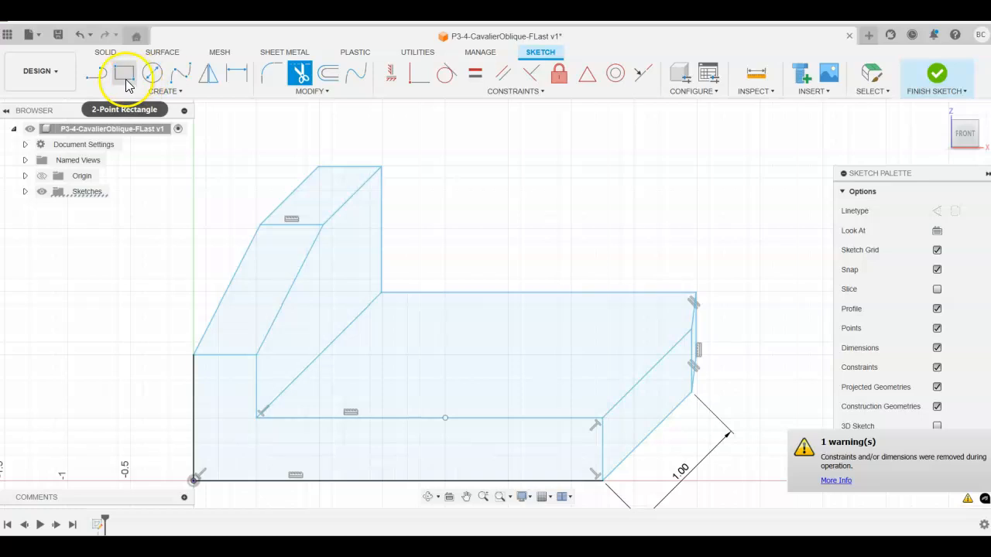
Draw a 1.75 in horizontal line on the foot's top face, just behind its front upper edge.
click(97, 74)
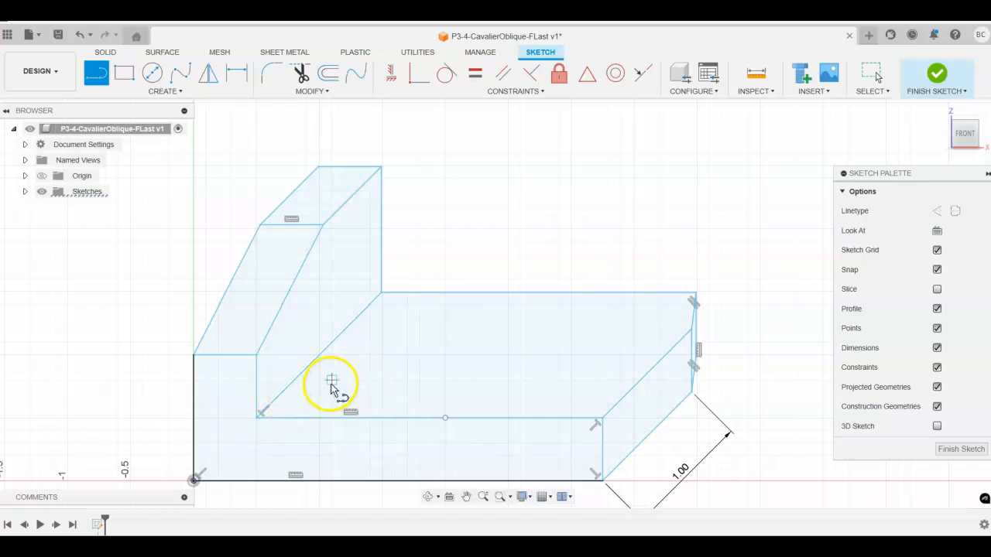
click(328, 387)
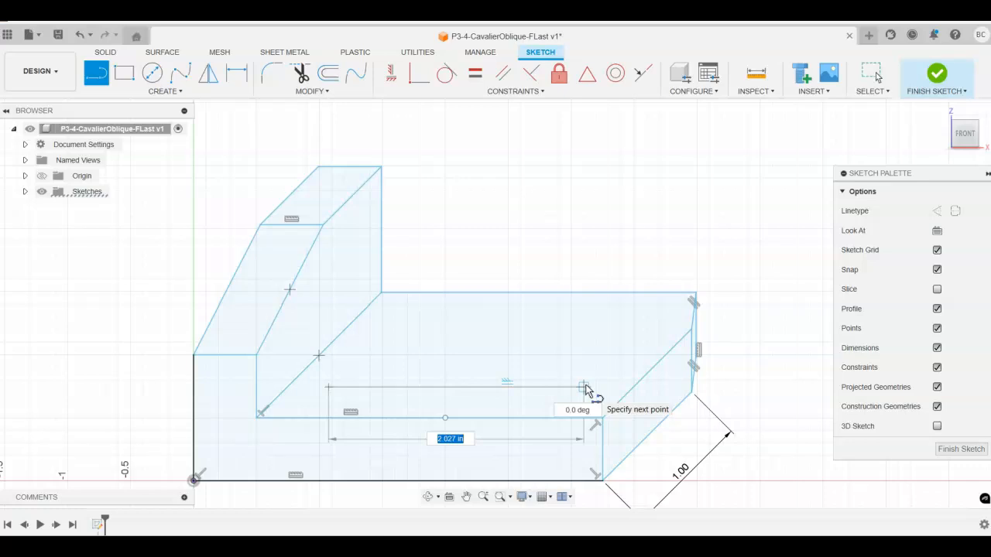
text(1.)
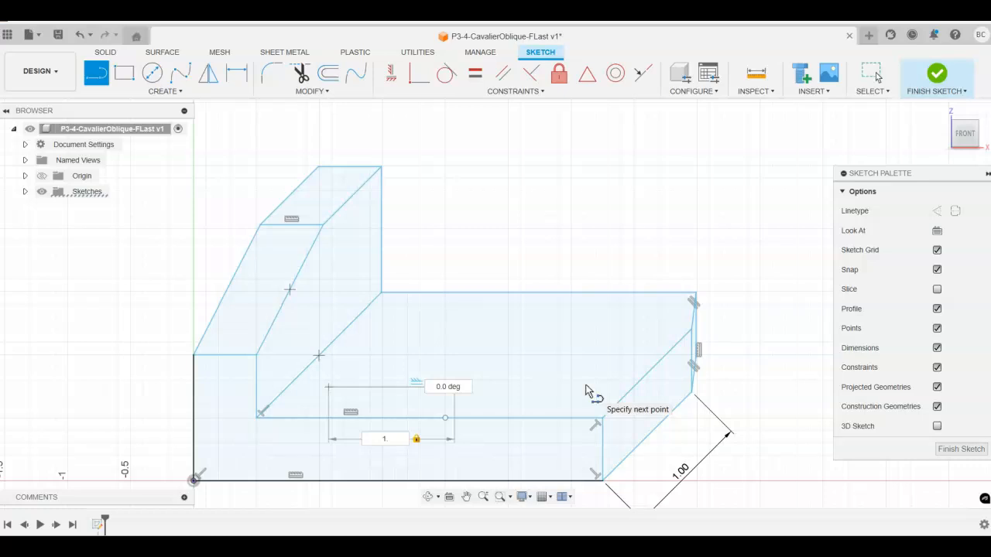
key(Return)
key(Escape)
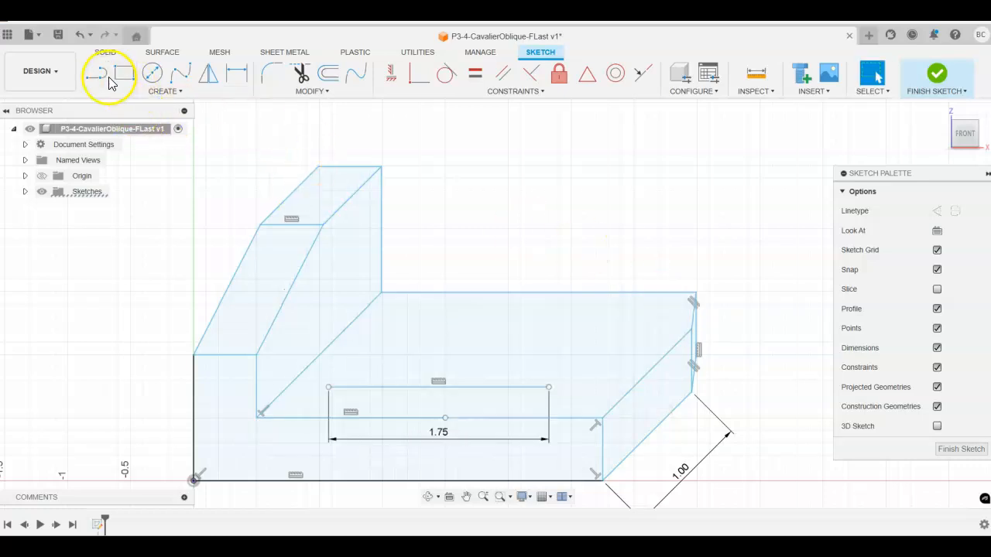
Draw a 1 in receding line at 45 degrees from the end of the 1.75 in line farthest from the upright.
click(99, 75)
click(549, 387)
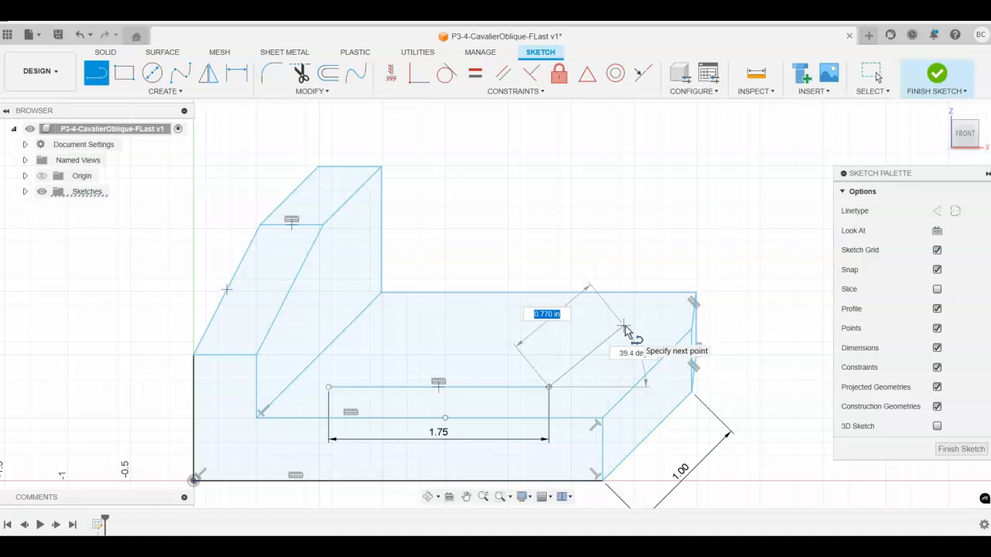
key(Tab)
text(4)
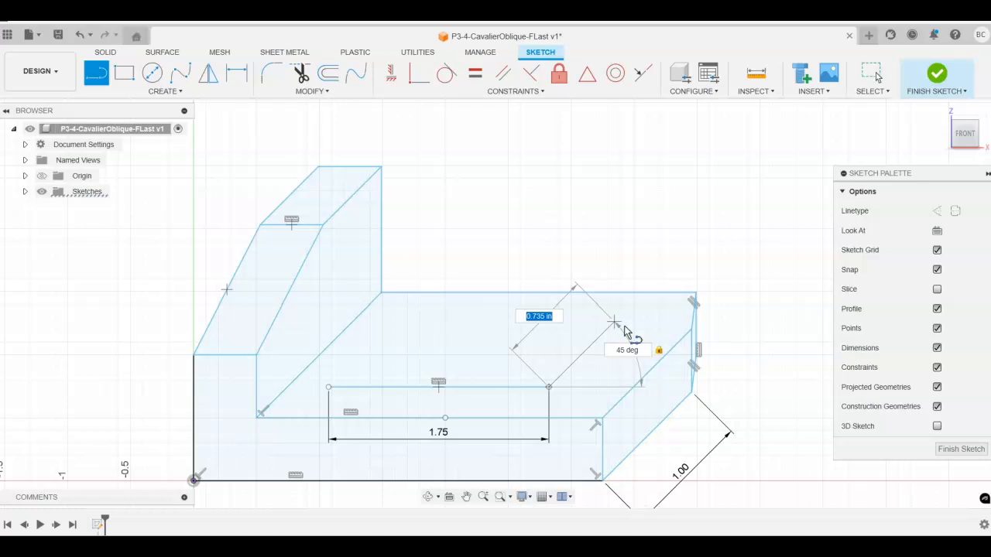
key(Tab)
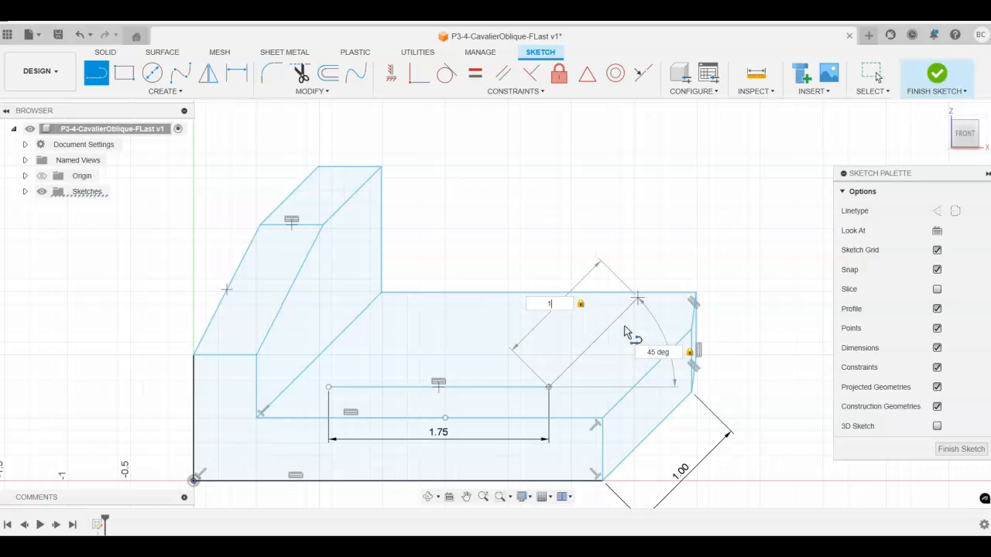
key(Return)
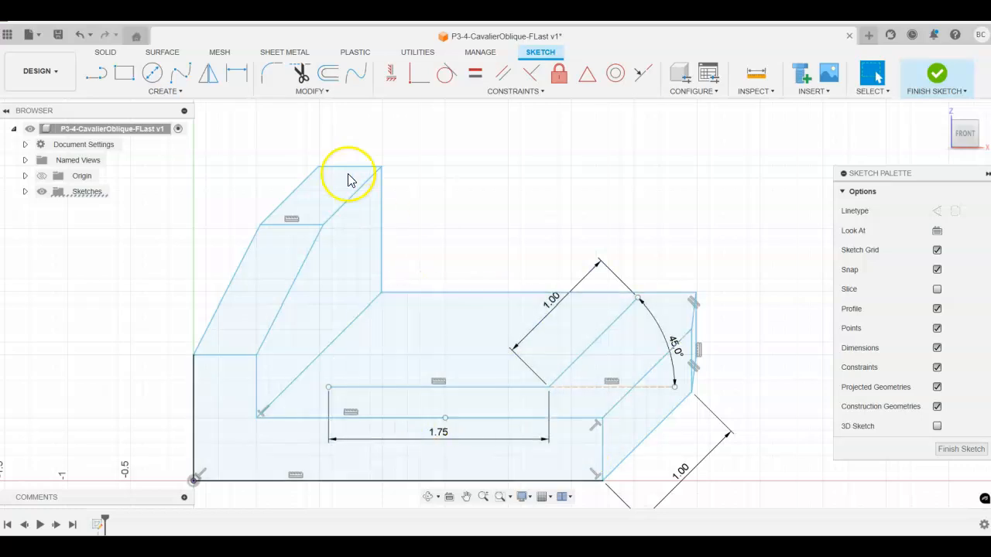
Dimension the 1.75 in line 0.25 in above the foot's front upper edge, and delete that dimension.
click(240, 78)
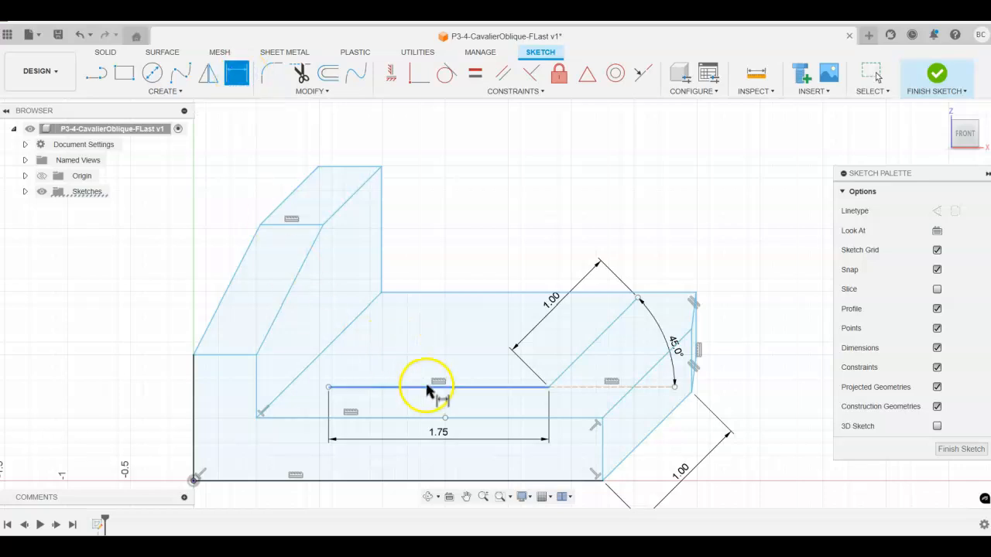
click(382, 388)
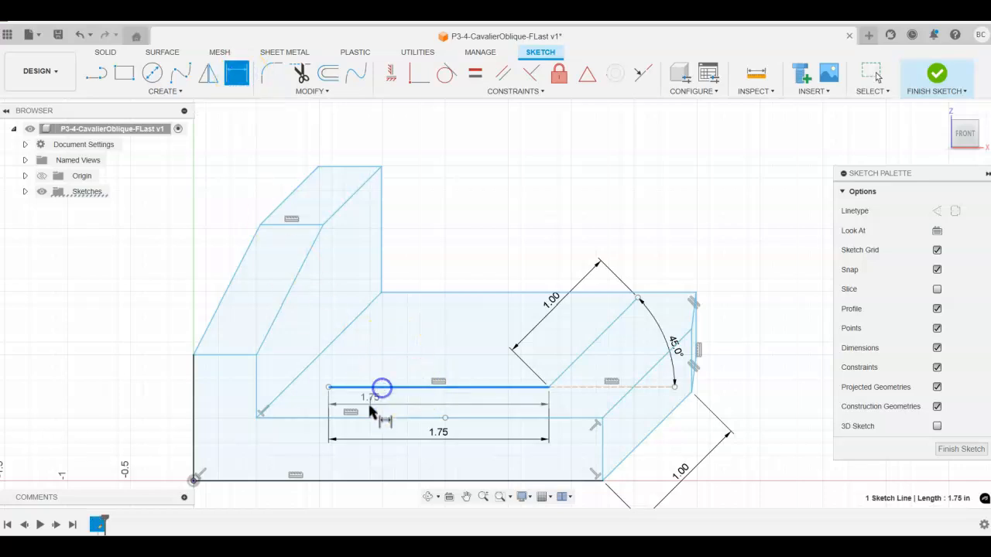
click(306, 418)
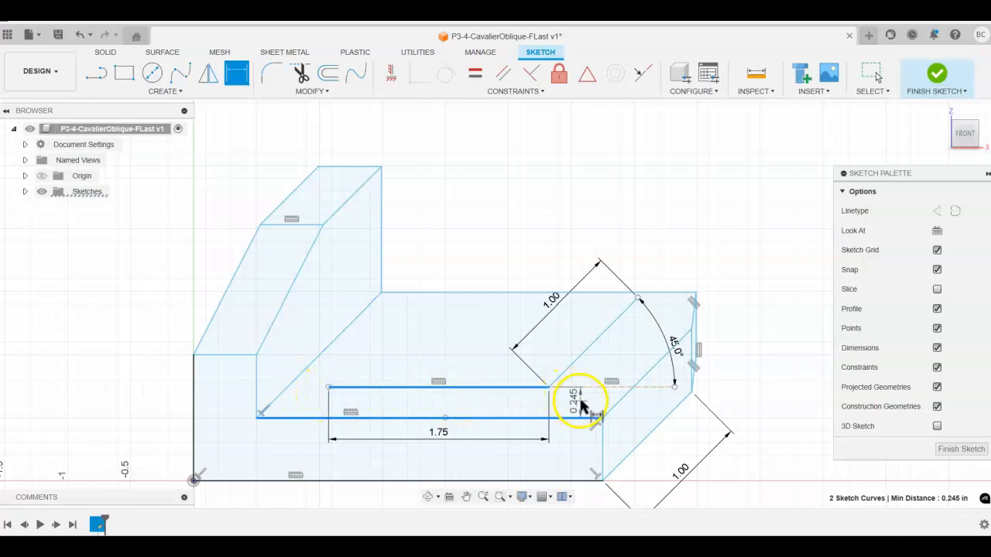
click(581, 407)
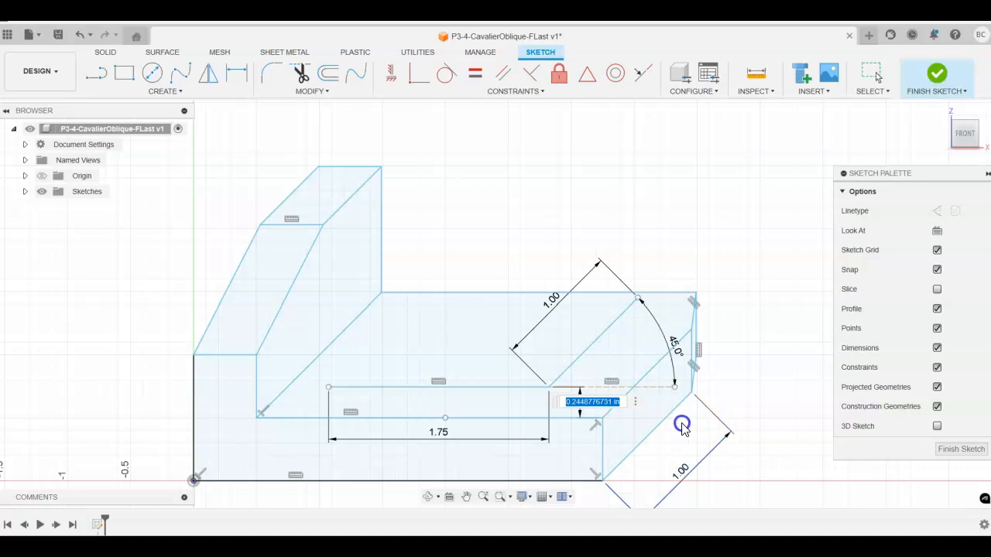
key(Return)
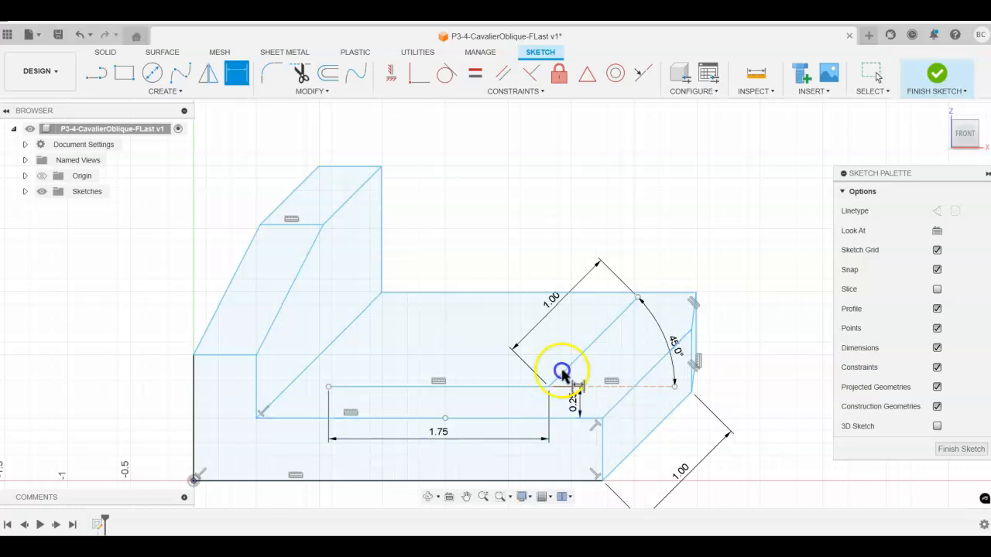
key(Escape)
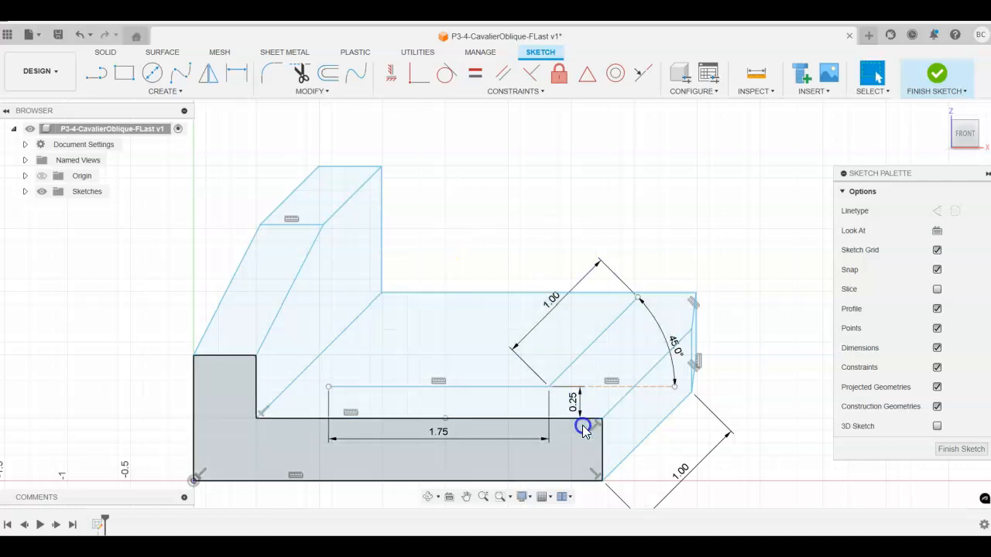
click(577, 402)
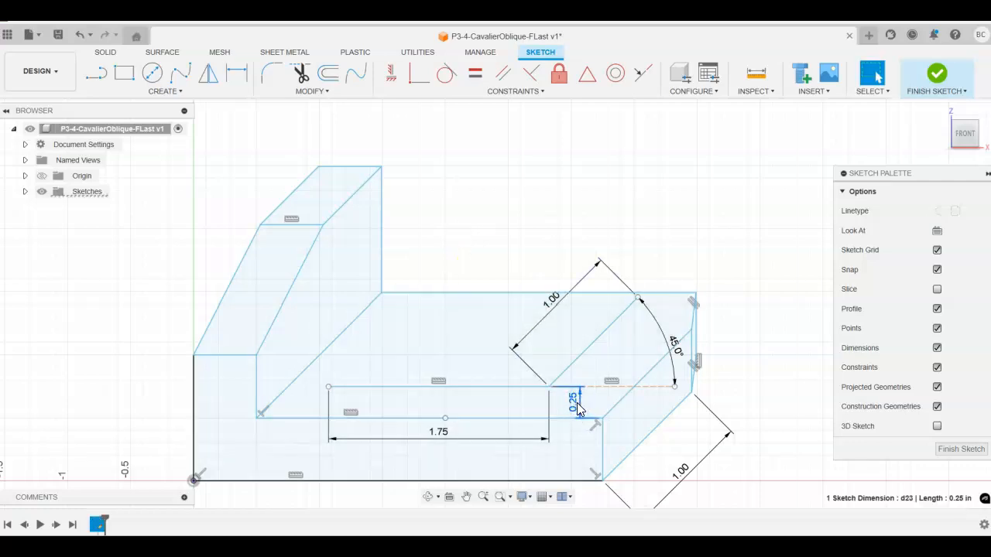
key(Delete)
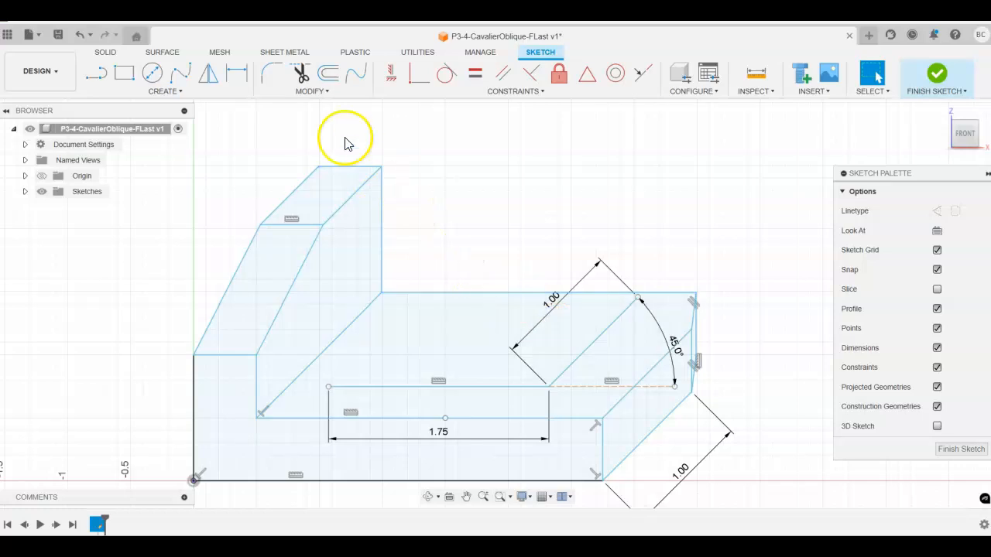
click(236, 73)
click(487, 389)
click(491, 418)
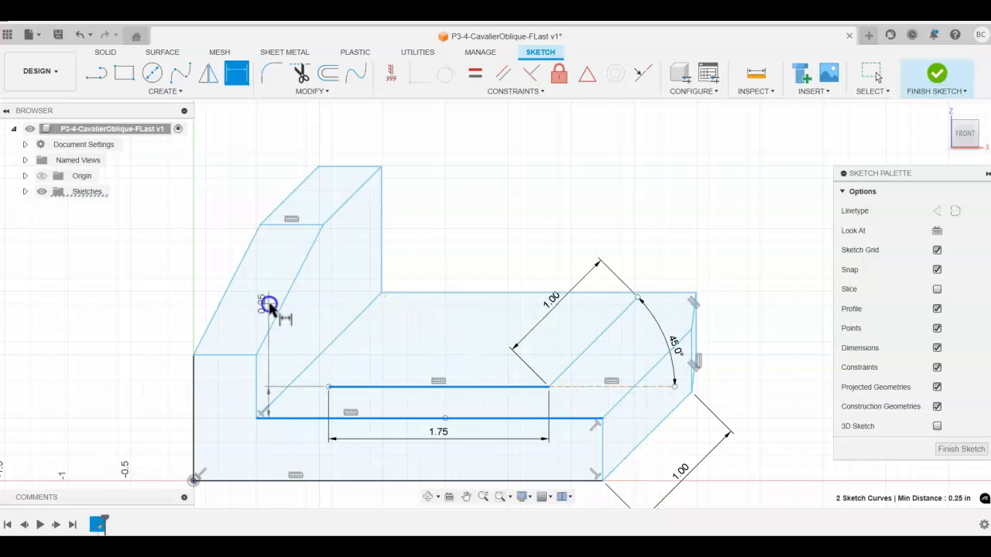
right_click(121, 290)
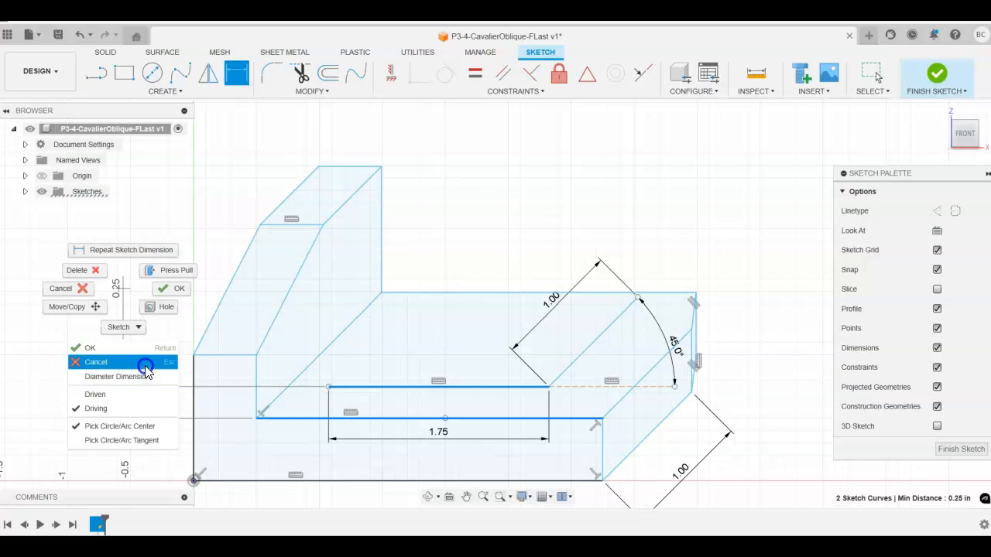
click(90, 271)
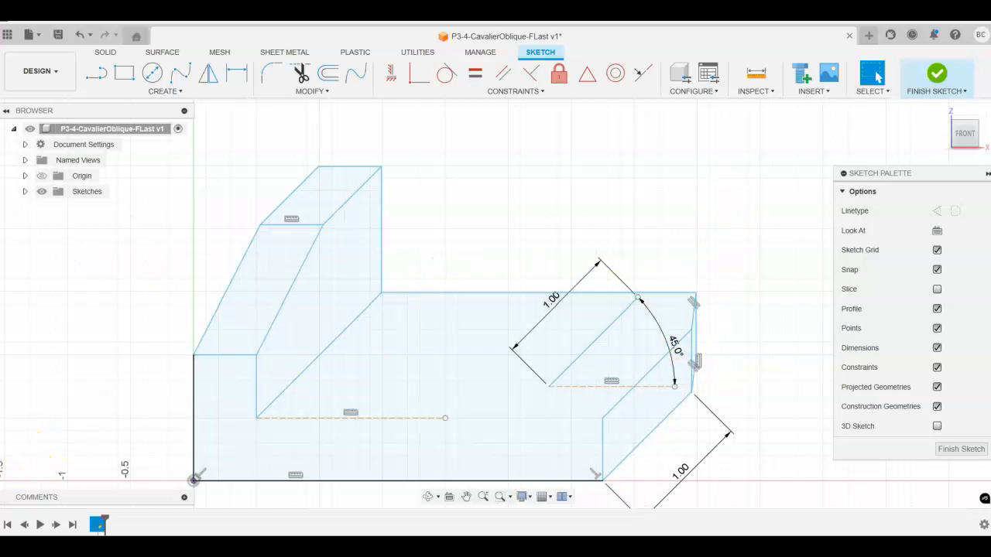
click(80, 34)
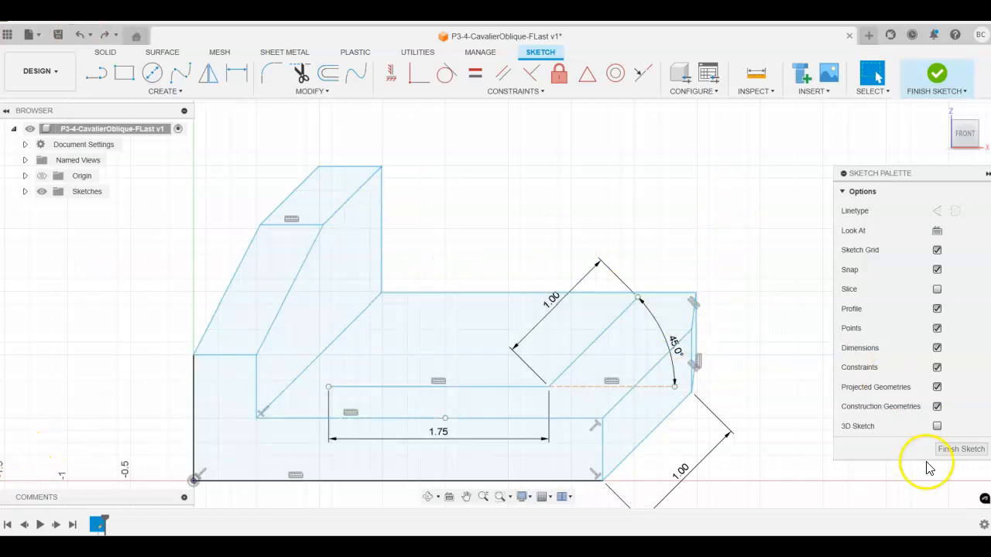